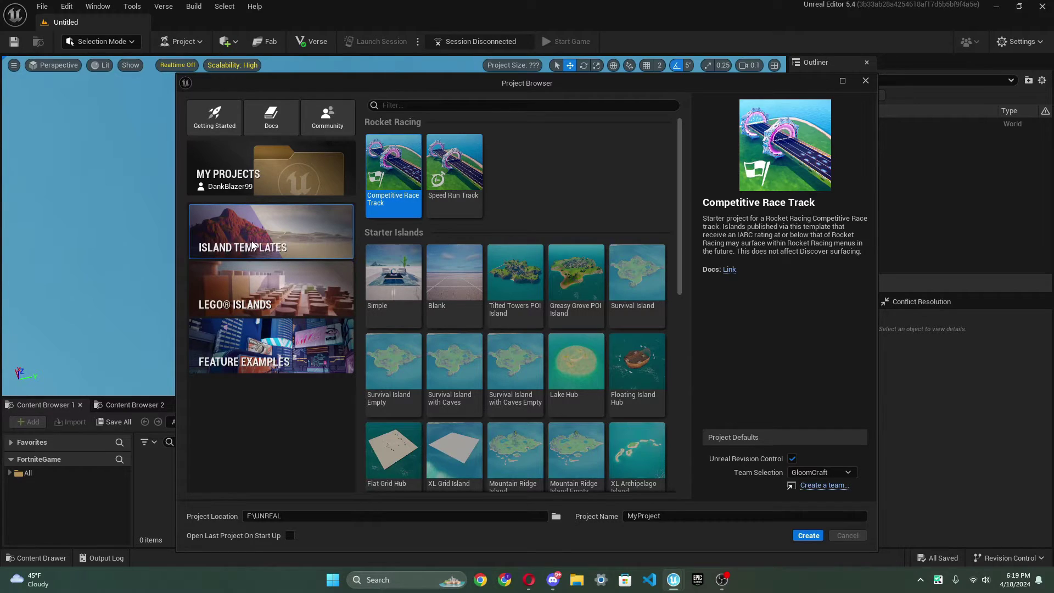
# Select the Blank starter island as the project template and review the available team choices
pyautogui.click(463, 272)
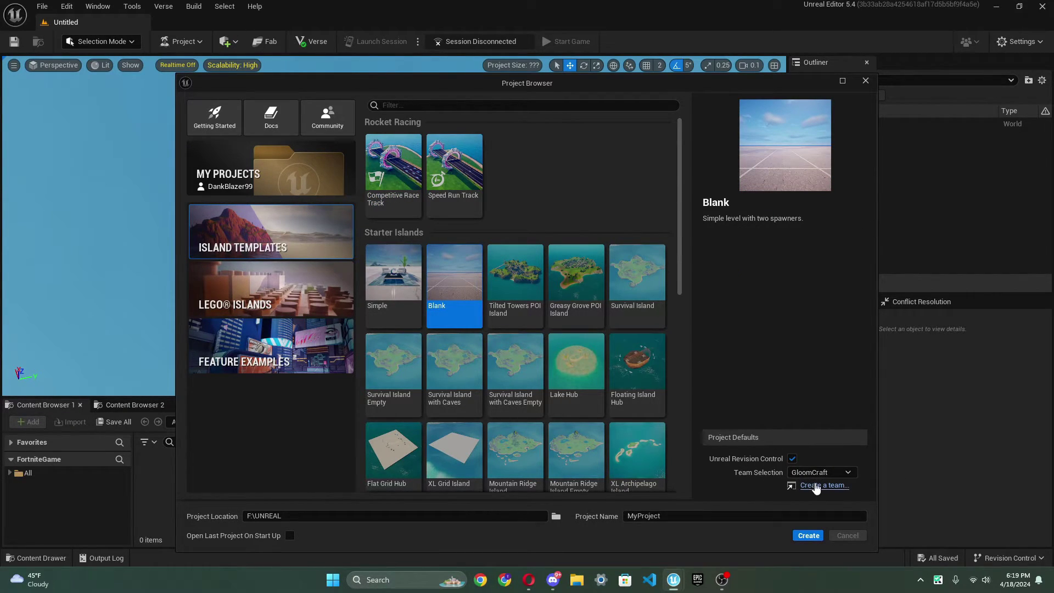
pyautogui.click(821, 472)
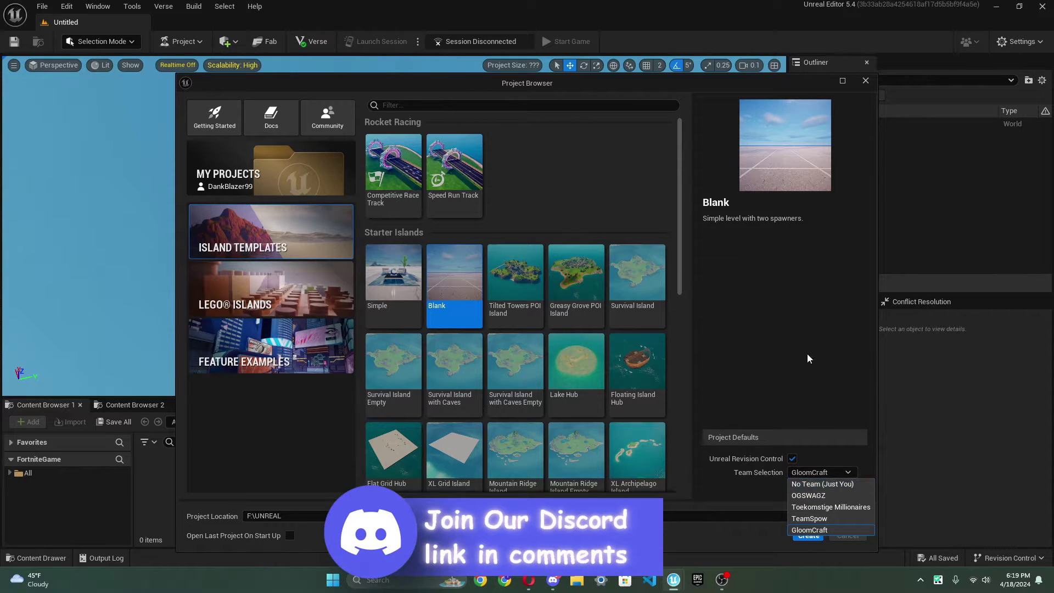
pyautogui.click(784, 351)
# Name the project GemTycoonYoutubeSeries and create it
pyautogui.click(641, 513)
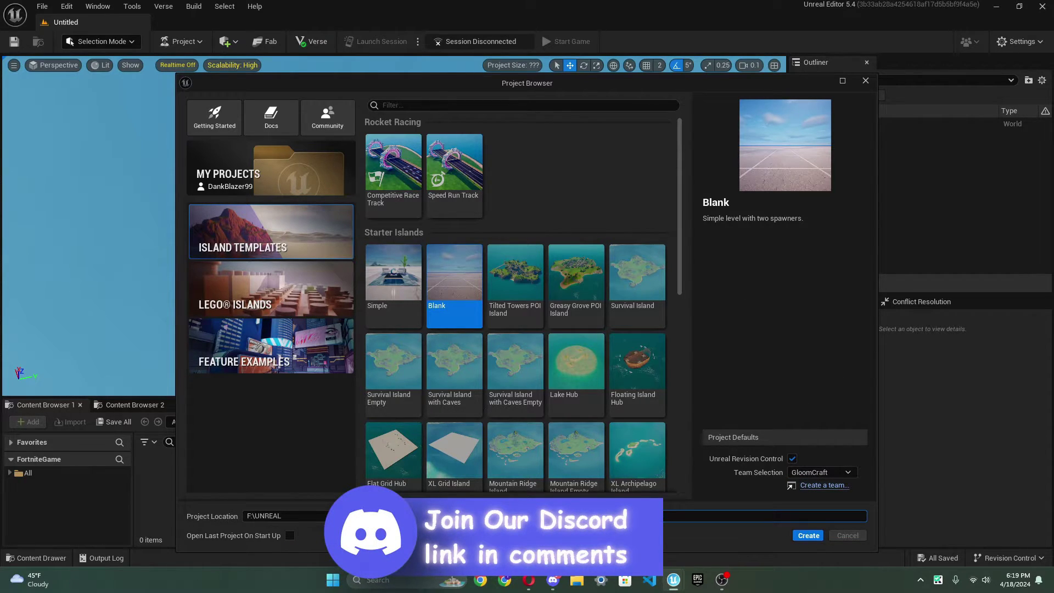
pyautogui.write('Tyx')
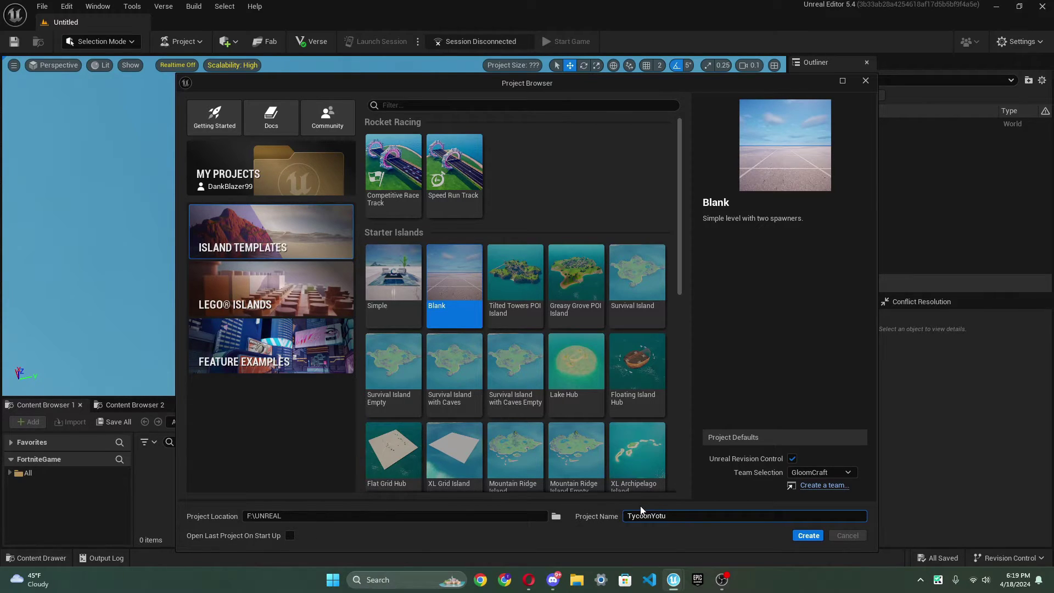
pyautogui.hotkey('ctrl', 'a')
pyautogui.press('BackSpace')
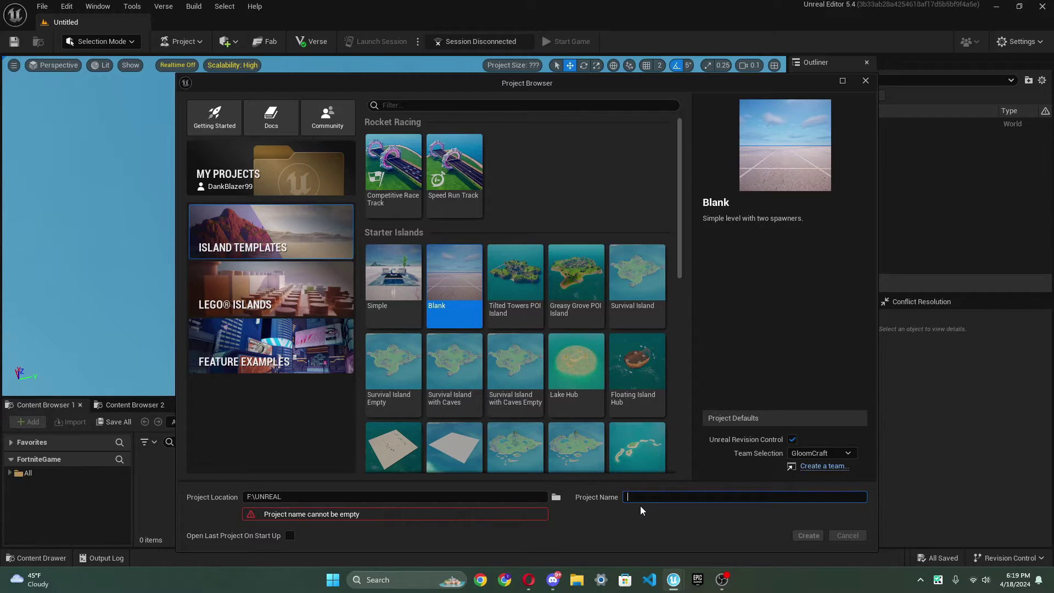
pyautogui.write('Gen')
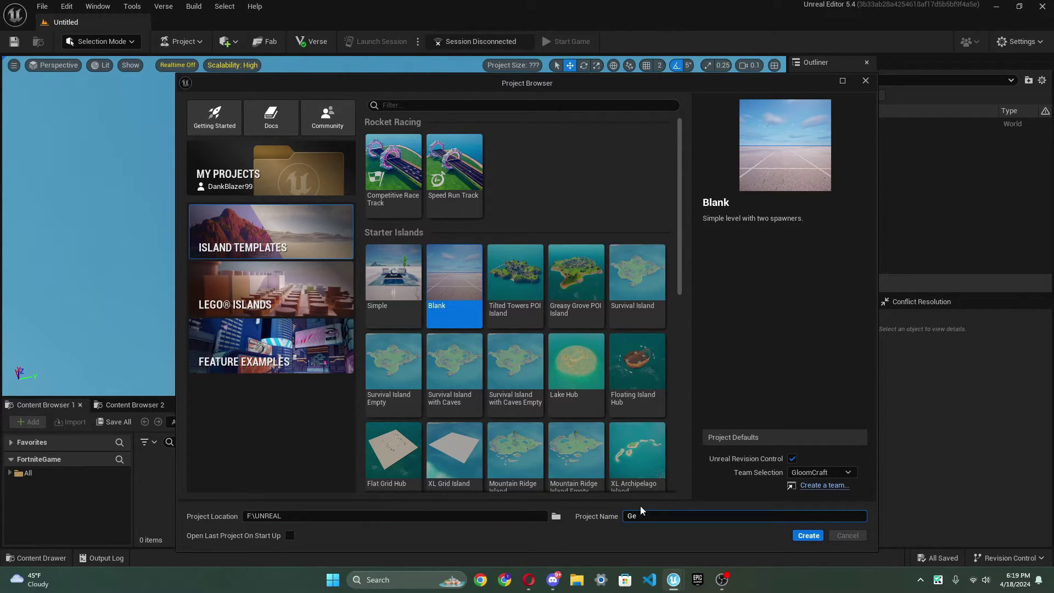
pyautogui.write('TycoonYoutubeSeries')
pyautogui.click(807, 535)
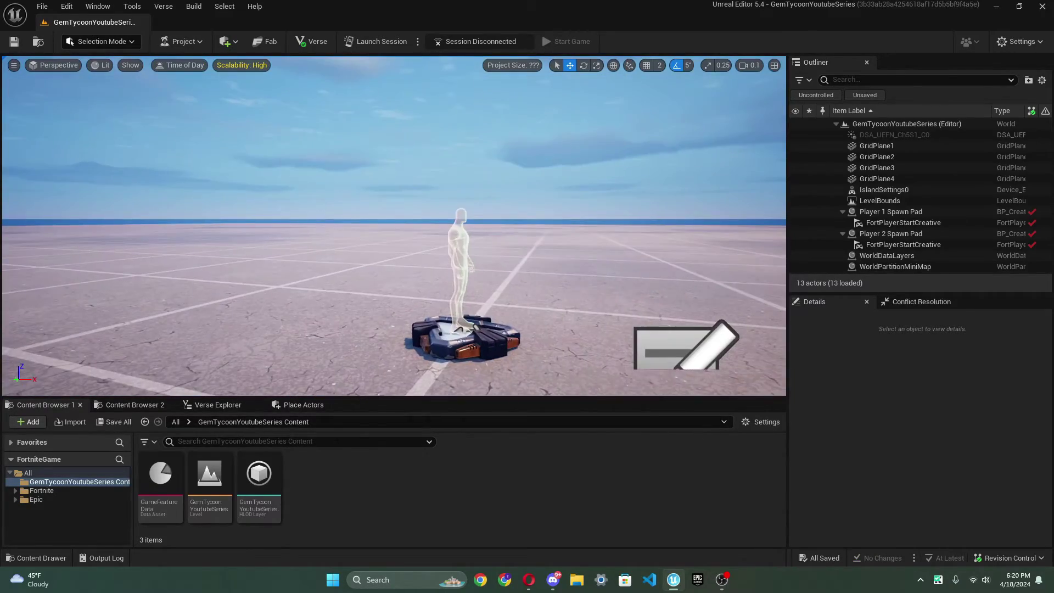
# Inspect the two player spawn pads and the area around them in the new level
pyautogui.moveTo(394, 225); pyautogui.dragTo(412, 280, button='right')
pyautogui.scroll(5, 394, 225)
pyautogui.press('s')
pyautogui.press('w')
pyautogui.press('s')
pyautogui.scroll(-3, 394, 225)
pyautogui.press('w')
pyautogui.press('s')
pyautogui.moveTo(389, 183); pyautogui.dragTo(402, 151, button='right')
pyautogui.press('w')
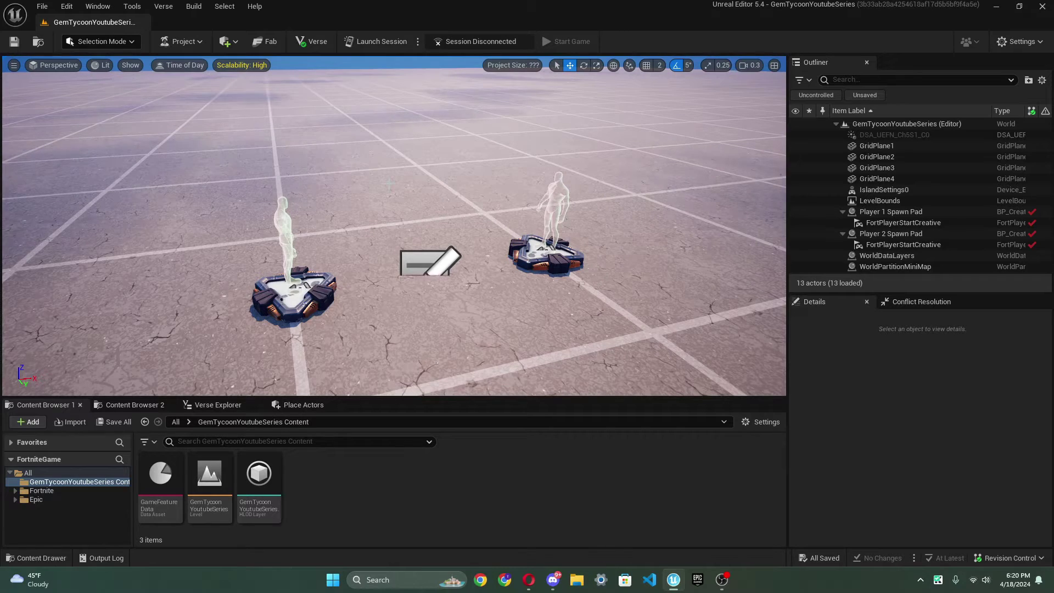
# Survey the empty grid floor beyond the spawn pads for open building space
pyautogui.moveTo(369, 186); pyautogui.dragTo(620, 165, button='right')
pyautogui.moveTo(461, 187); pyautogui.dragTo(461, 215, button='right')
pyautogui.moveTo(713, 250); pyautogui.dragTo(556, 245, button='right')
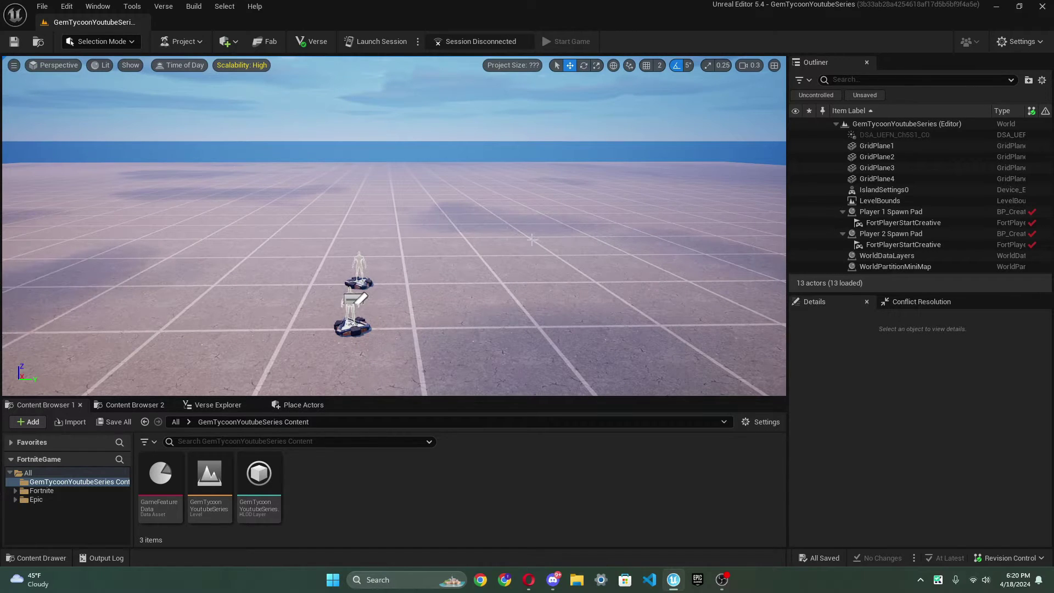
pyautogui.moveTo(473, 235); pyautogui.dragTo(641, 204, button='right')
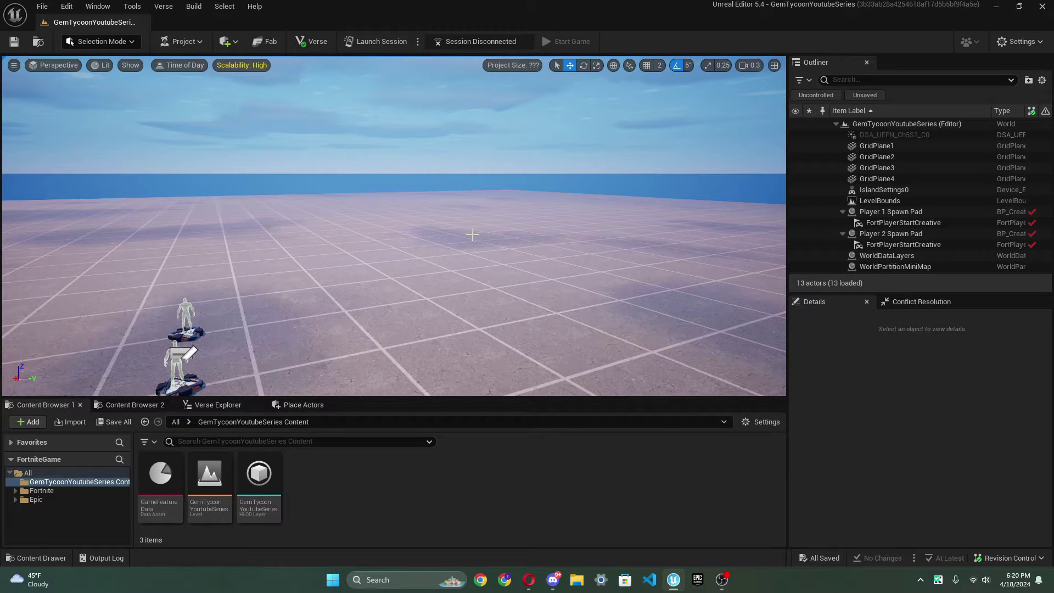
pyautogui.press('w')
pyautogui.moveTo(472, 234); pyautogui.dragTo(371, 226, button='right')
pyautogui.scroll(3, 384, 227)
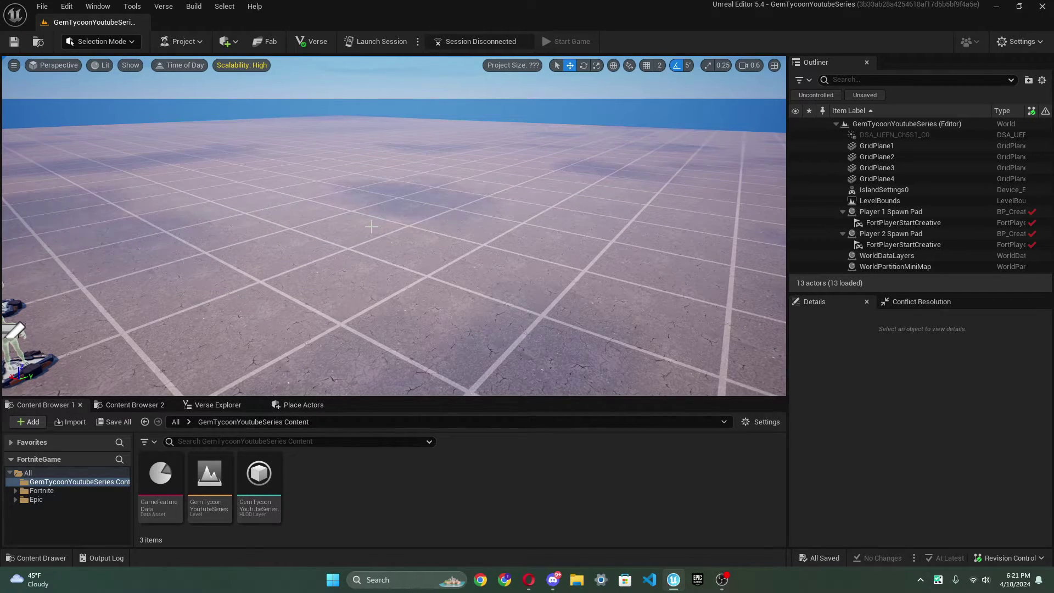
pyautogui.moveTo(372, 226)
pyautogui.mouseDown(button='right')
pyautogui.moveTo(351, 197)
pyautogui.moveTo(379, 223)
pyautogui.mouseUp(button='right')
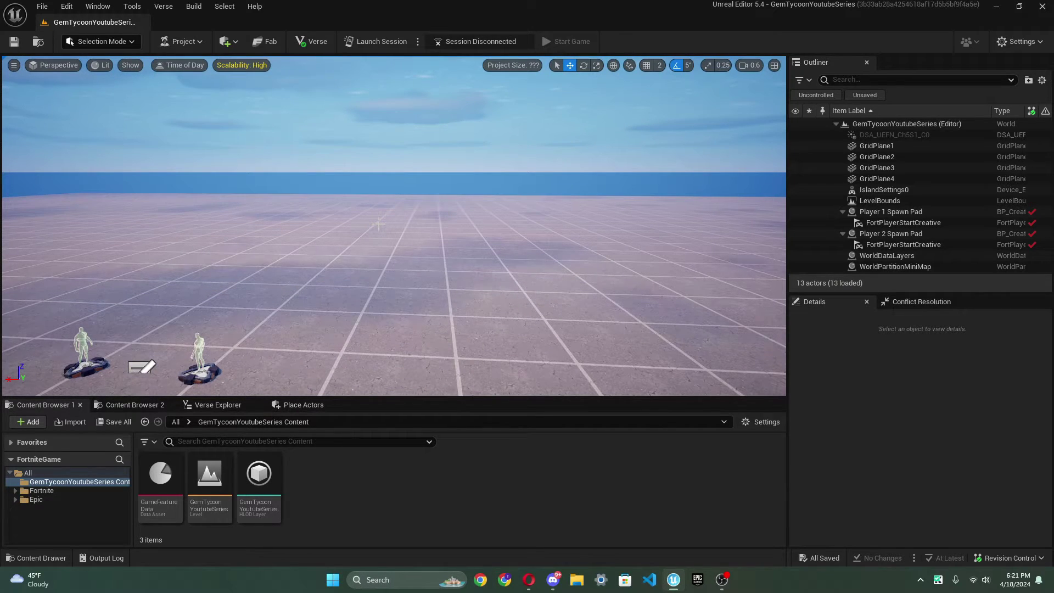
pyautogui.moveTo(379, 224); pyautogui.dragTo(496, 236, button='right')
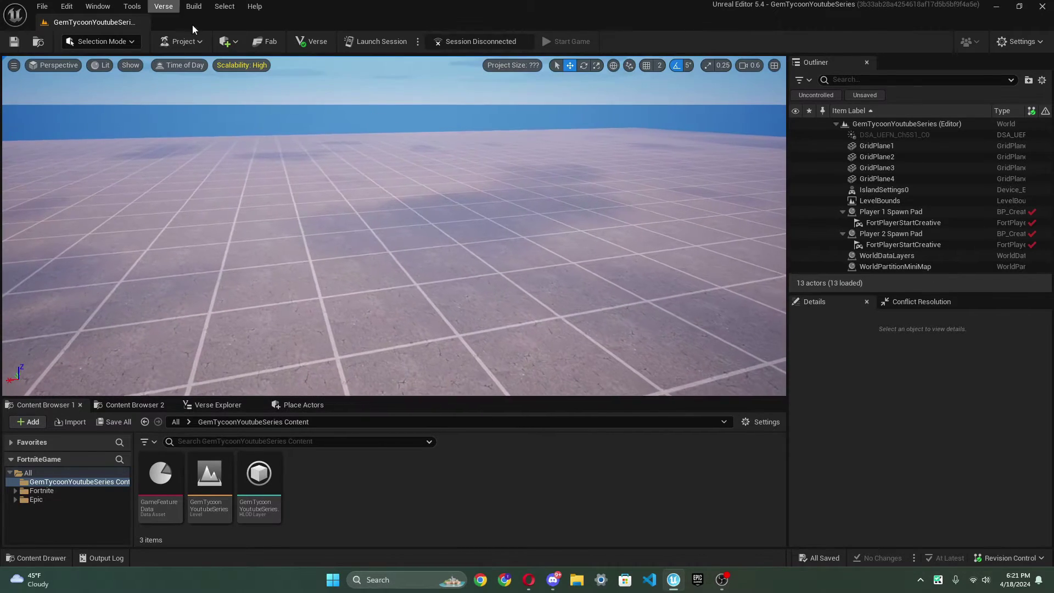
# Add a cube shape on the open floor and lower it partly into the ground, to about -30 in Z
pyautogui.click(224, 41)
pyautogui.moveTo(226, 76)
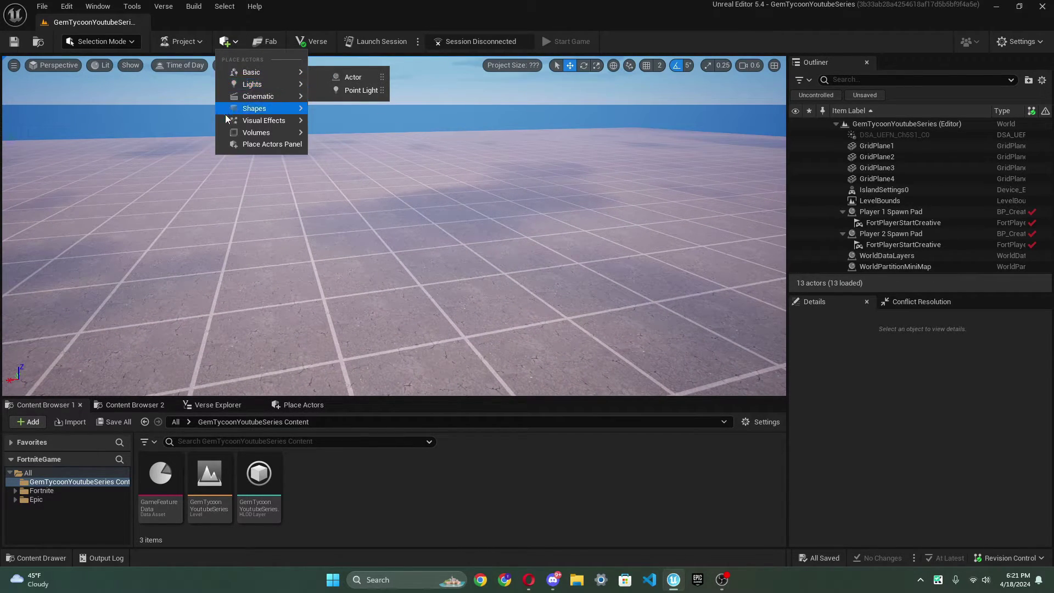
pyautogui.moveTo(229, 107)
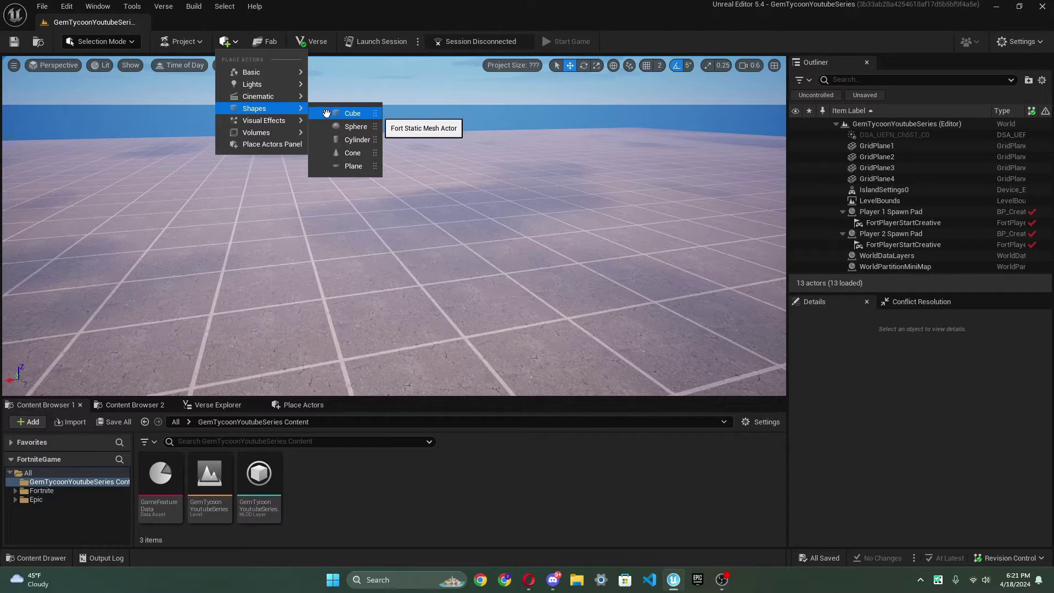
pyautogui.click(327, 113)
pyautogui.moveTo(413, 293); pyautogui.dragTo(407, 360)
pyautogui.moveTo(450, 219); pyautogui.dragTo(450, 164, button='right')
pyautogui.scroll(3, 451, 218)
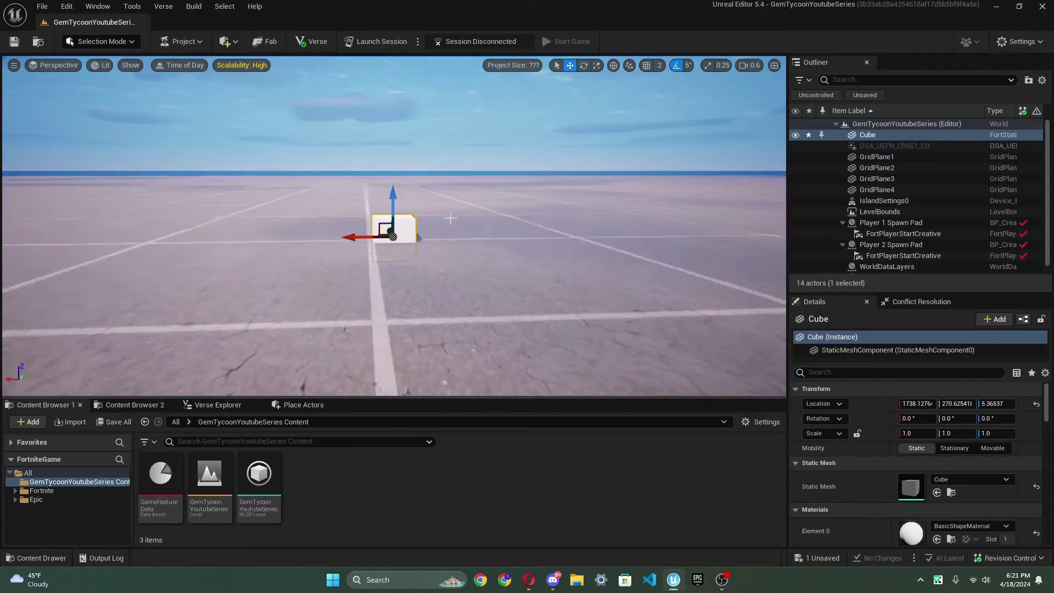
pyautogui.moveTo(400, 208); pyautogui.dragTo(401, 217)
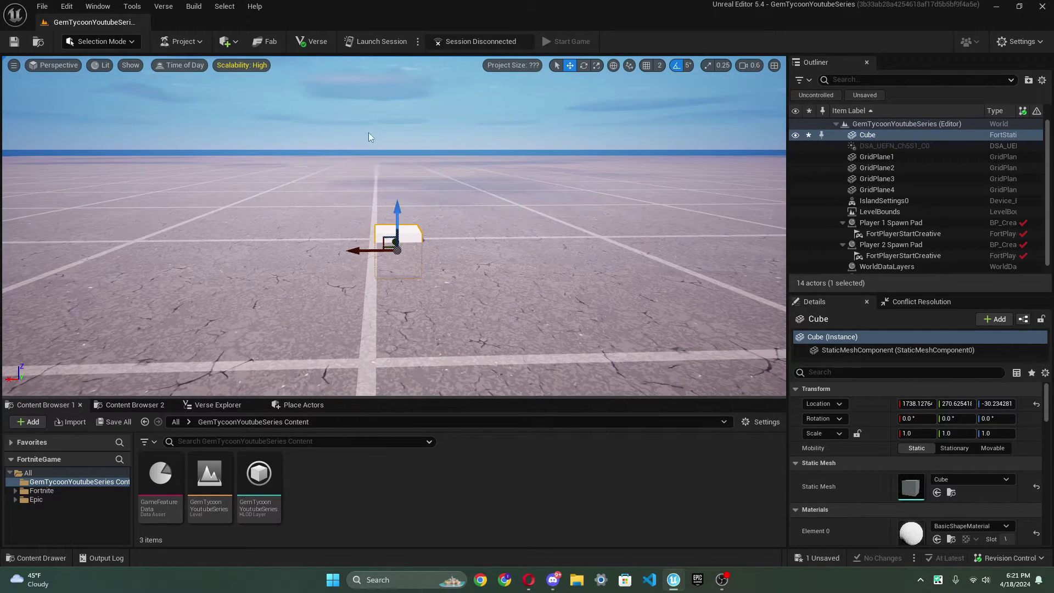
# Find the green materials and assign MI Simple MediumGreen Emissive to the cube
pyautogui.scroll(-2, 892, 484)
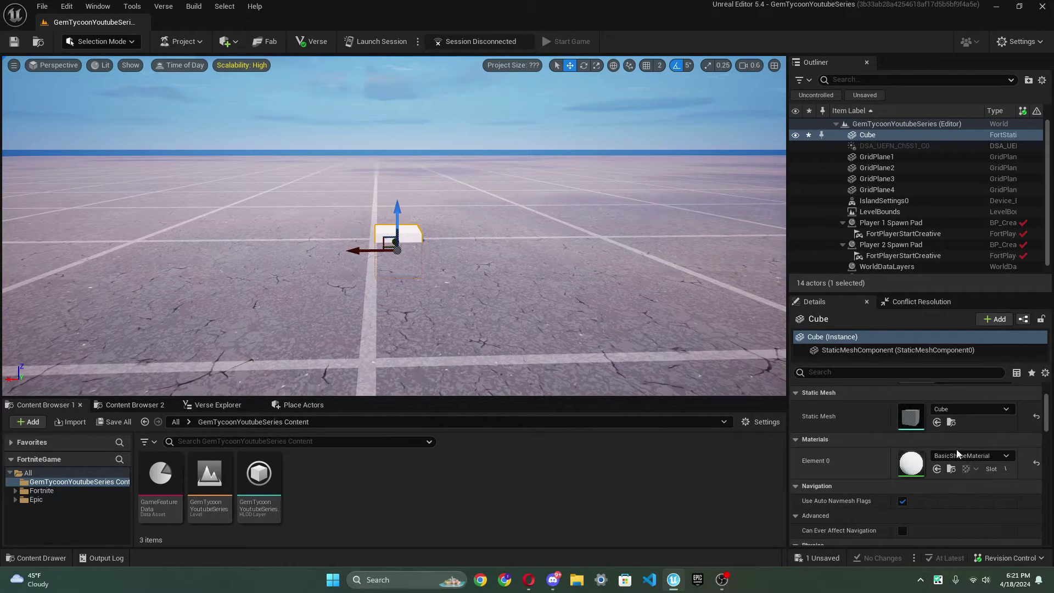
pyautogui.click(942, 456)
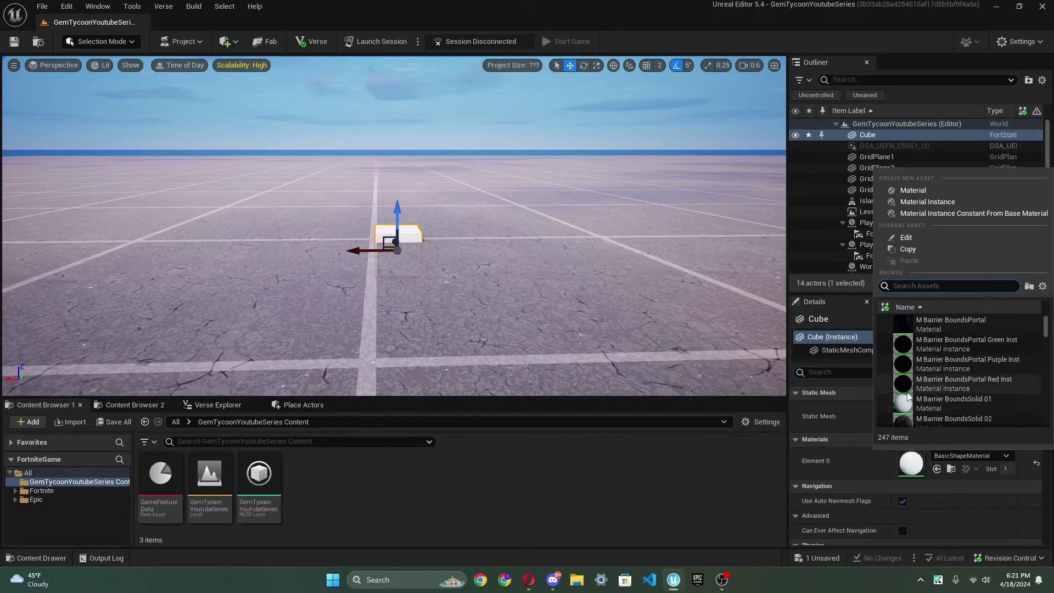
pyautogui.write('greeb')
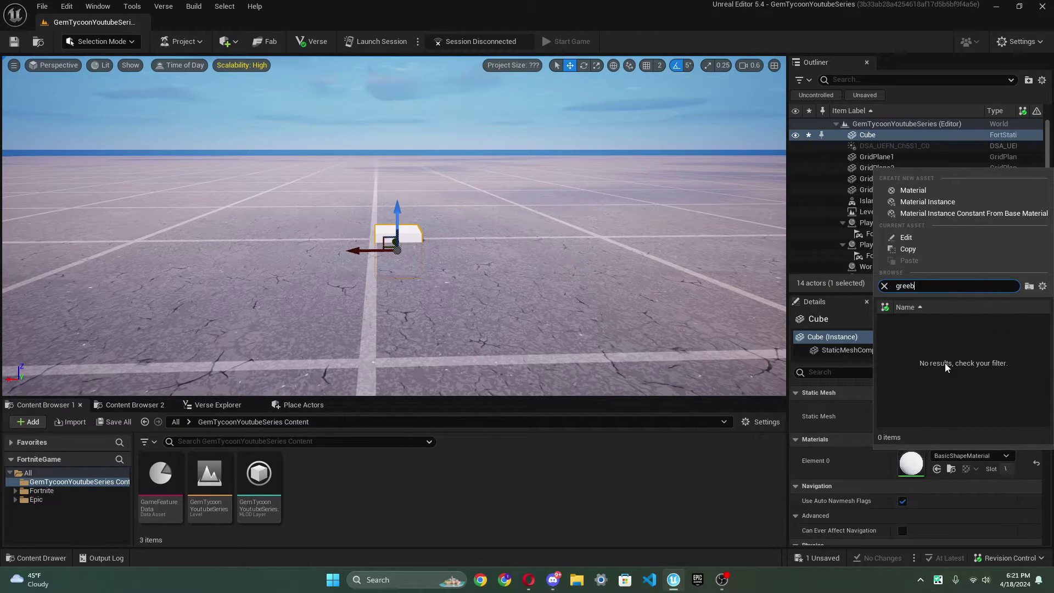
pyautogui.press('BackSpace')
pyautogui.write('n')
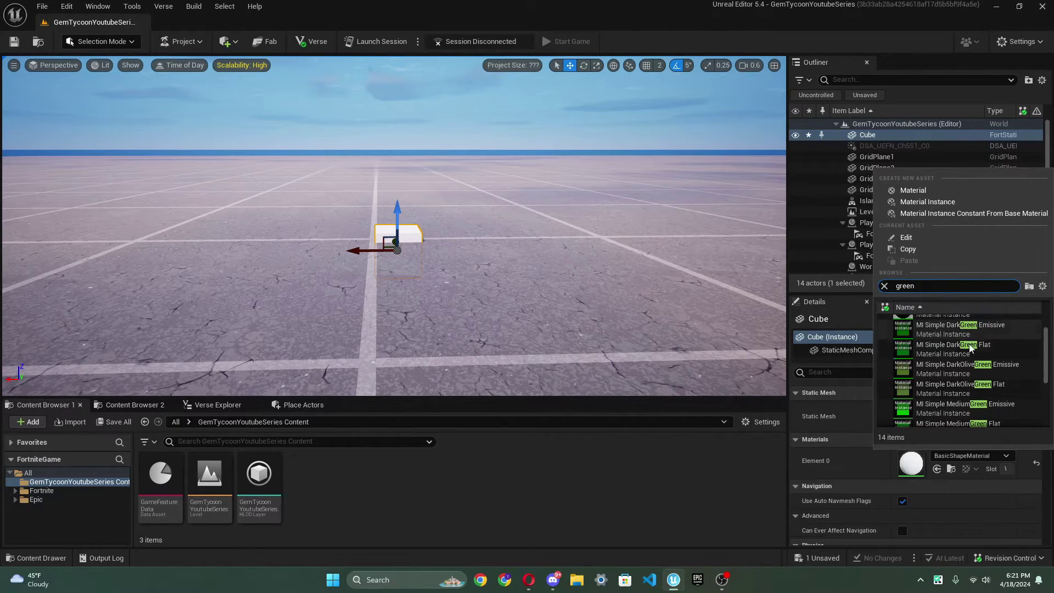
pyautogui.scroll(-3, 928, 393)
pyautogui.click(923, 412)
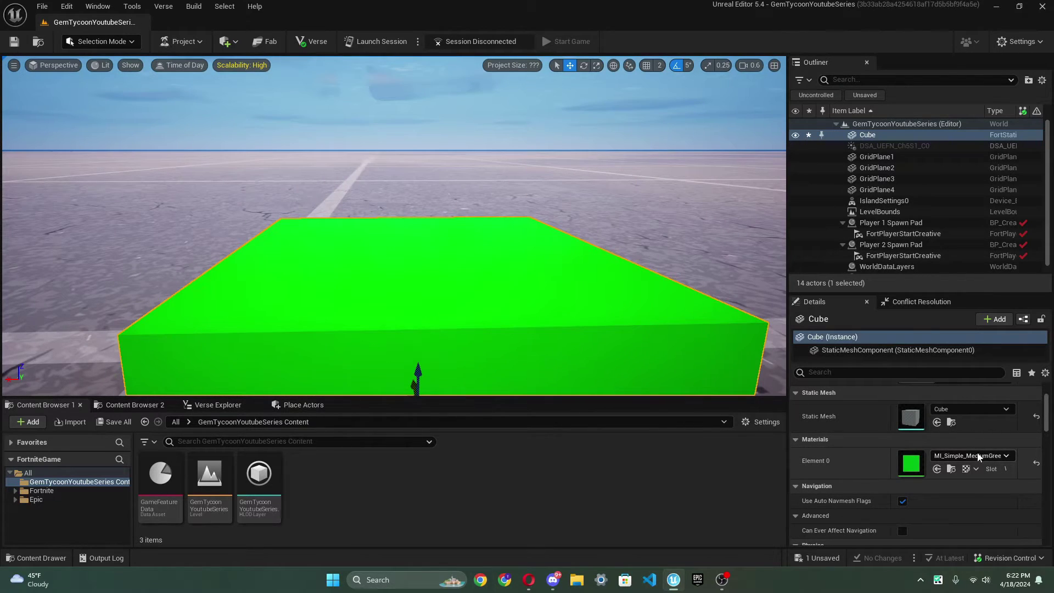
# Search the green materials again, replace the cube's material with an MI Simple MediumGreen variant, and check its look on the cube
pyautogui.click(981, 456)
pyautogui.write('gree')
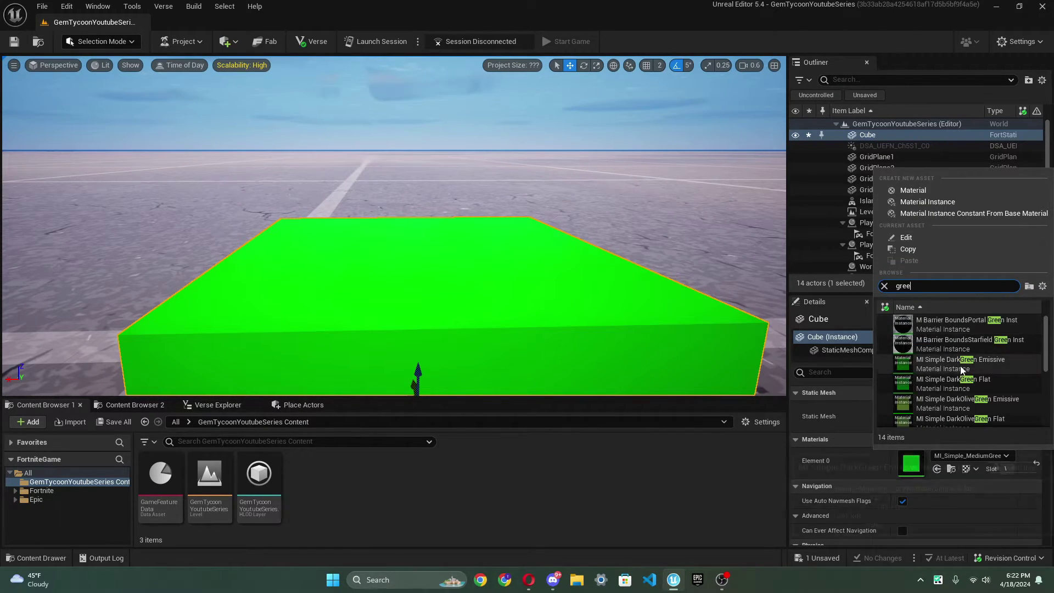
pyautogui.scroll(-2, 952, 390)
pyautogui.scroll(-2, 949, 396)
pyautogui.scroll(3, 957, 353)
pyautogui.scroll(-1, 963, 383)
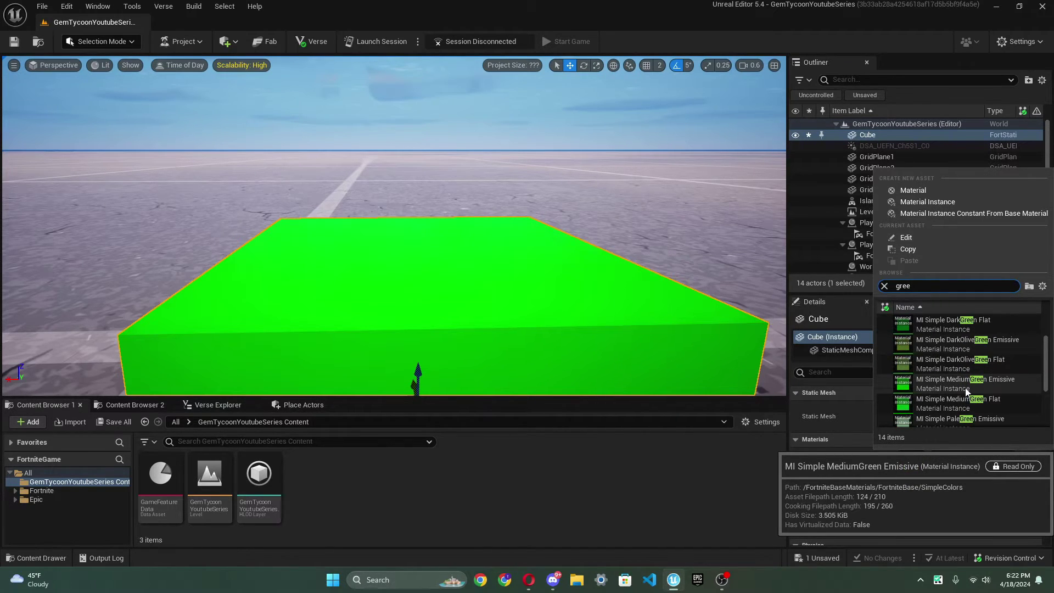
pyautogui.click(966, 388)
pyautogui.press('s')
pyautogui.moveTo(622, 275); pyautogui.dragTo(622, 313, button='right')
pyautogui.press('w')
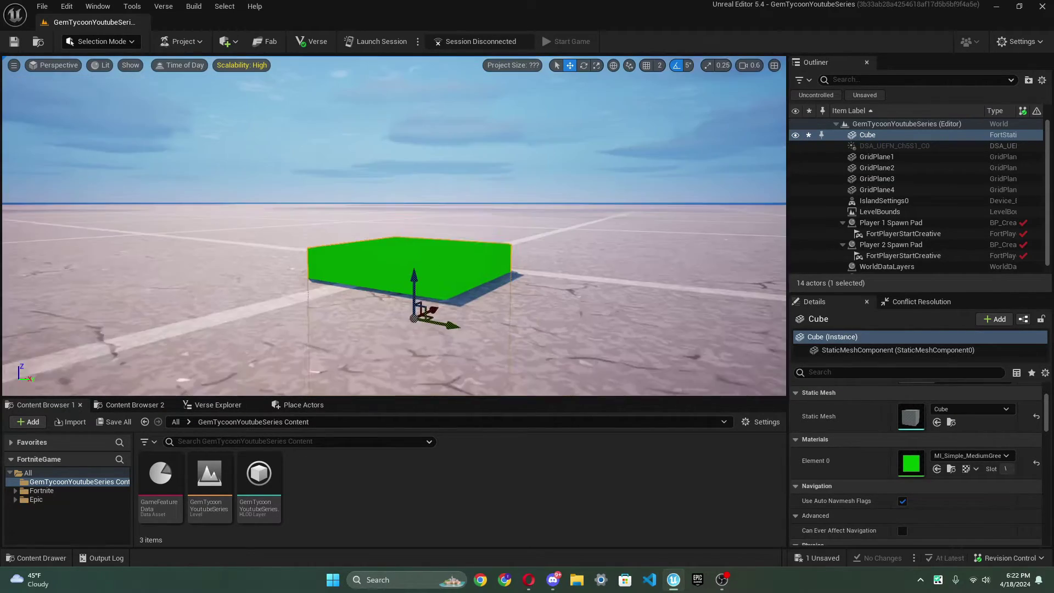
pyautogui.press('w')
pyautogui.moveTo(614, 260); pyautogui.dragTo(607, 280, button='right')
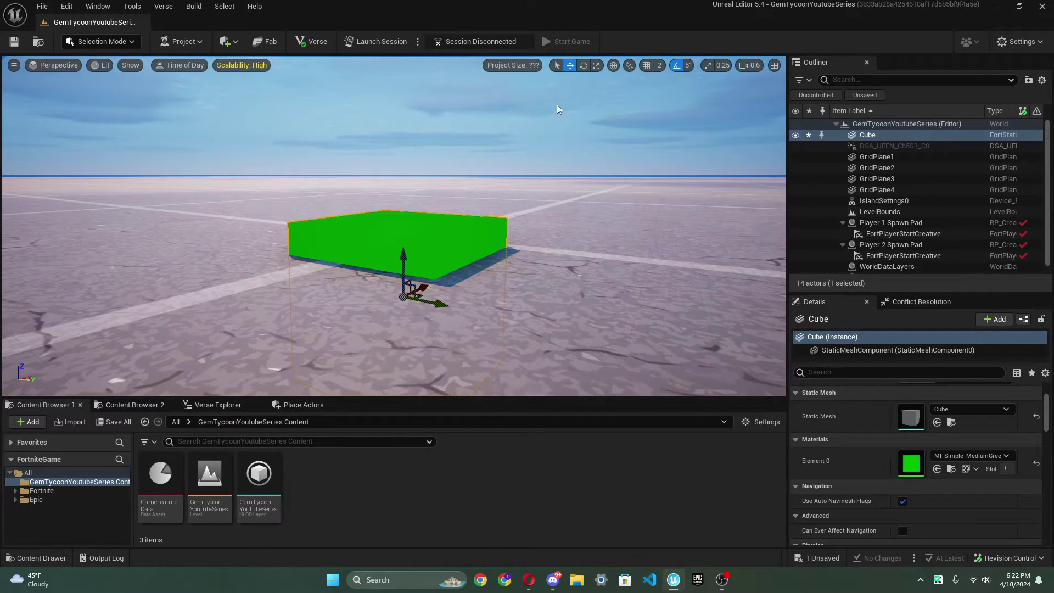
# Create a folder named Materials in the project content and open it
pyautogui.rightClick(413, 462)
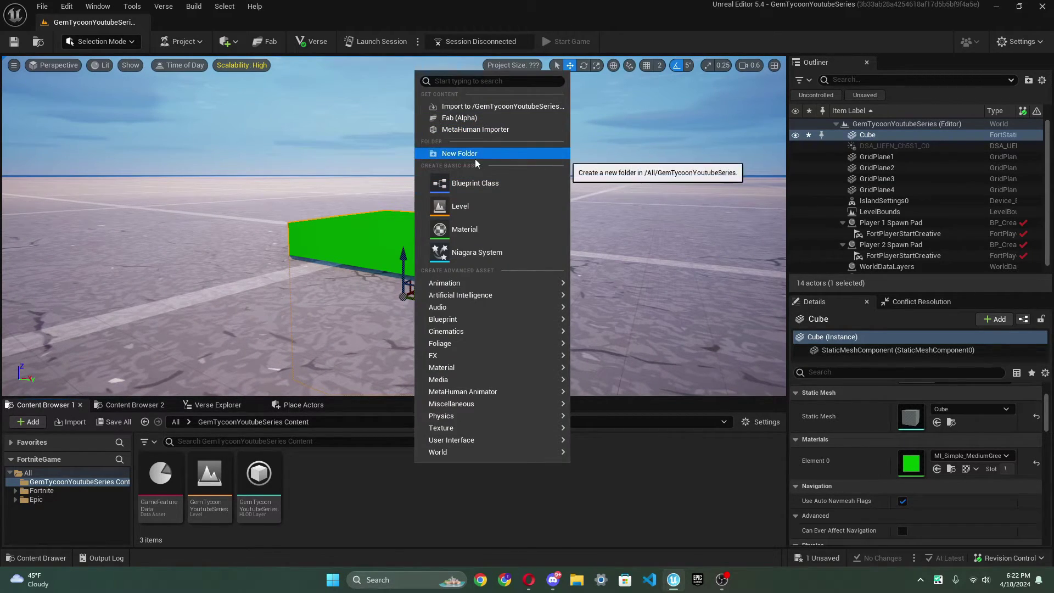
pyautogui.click(476, 159)
pyautogui.press('BackSpace')
pyautogui.write('Mate')
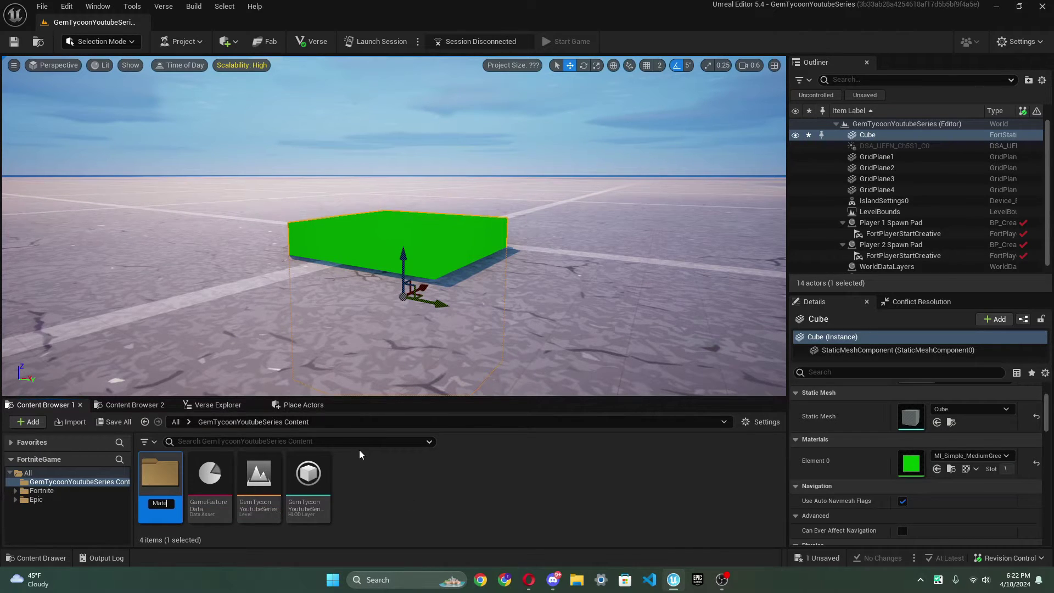
pyautogui.write('rials')
pyautogui.press('Return')
pyautogui.doubleClick(167, 469)
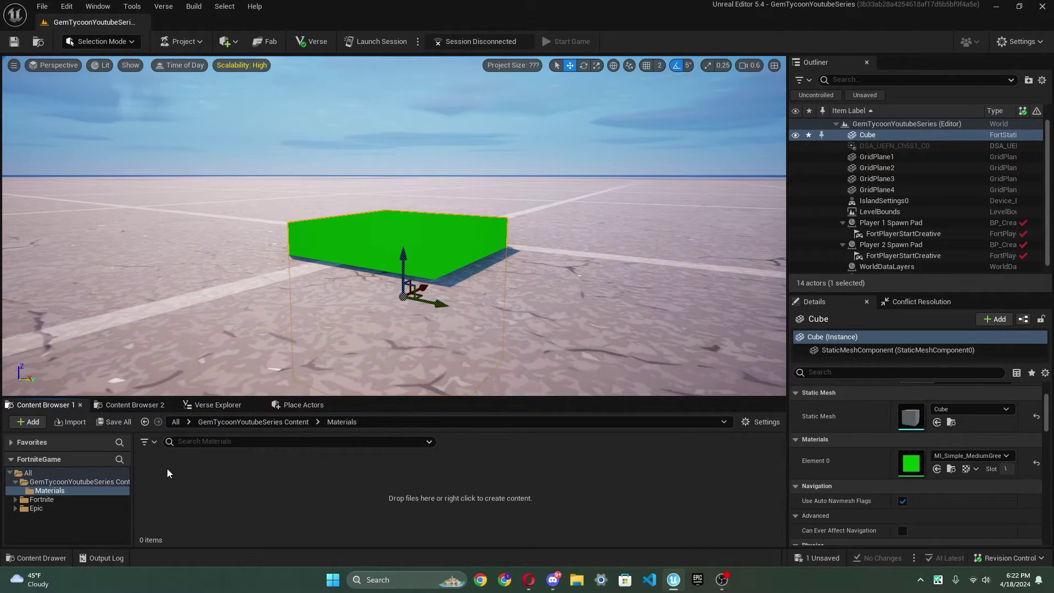
# Create a material named GreenGrass in the Materials folder and open it in a maximized material editor
pyautogui.rightClick(172, 476)
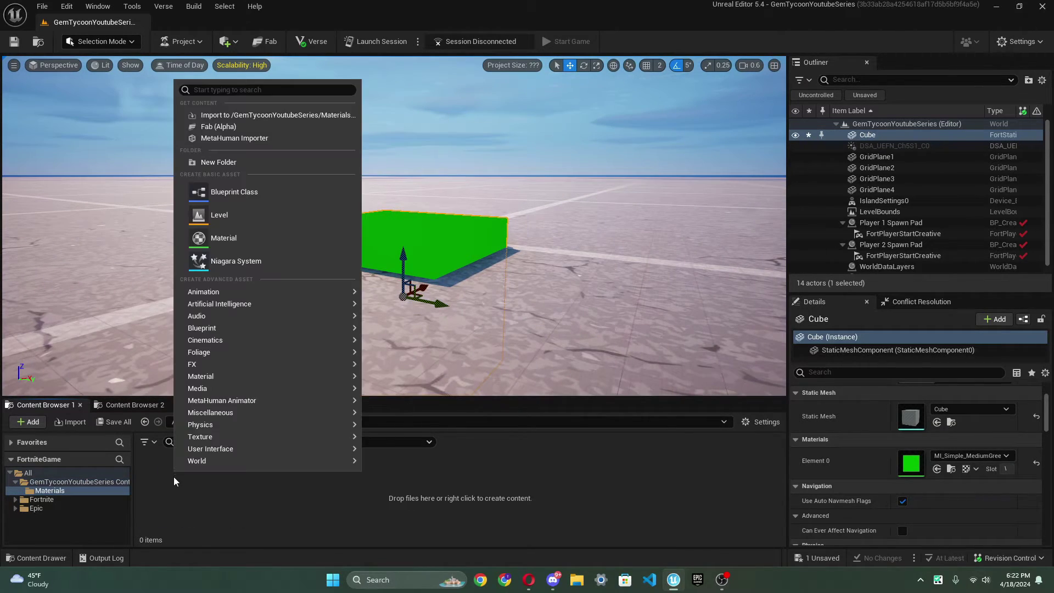
pyautogui.click(260, 240)
pyautogui.press('BackSpace')
pyautogui.write('Gr')
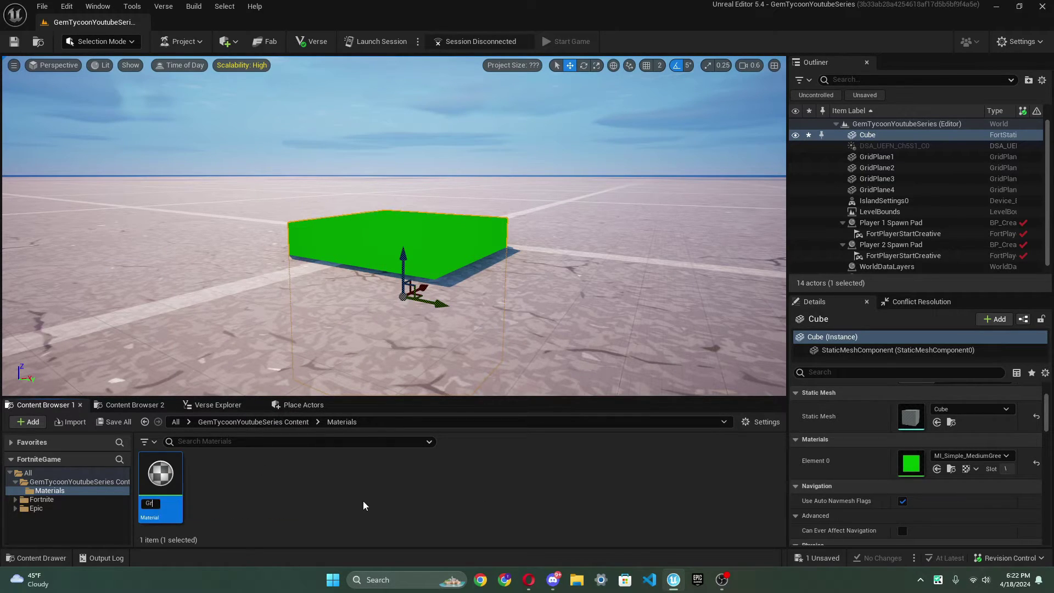
pyautogui.write('eenGrass')
pyautogui.press('Return')
pyautogui.doubleClick(165, 483)
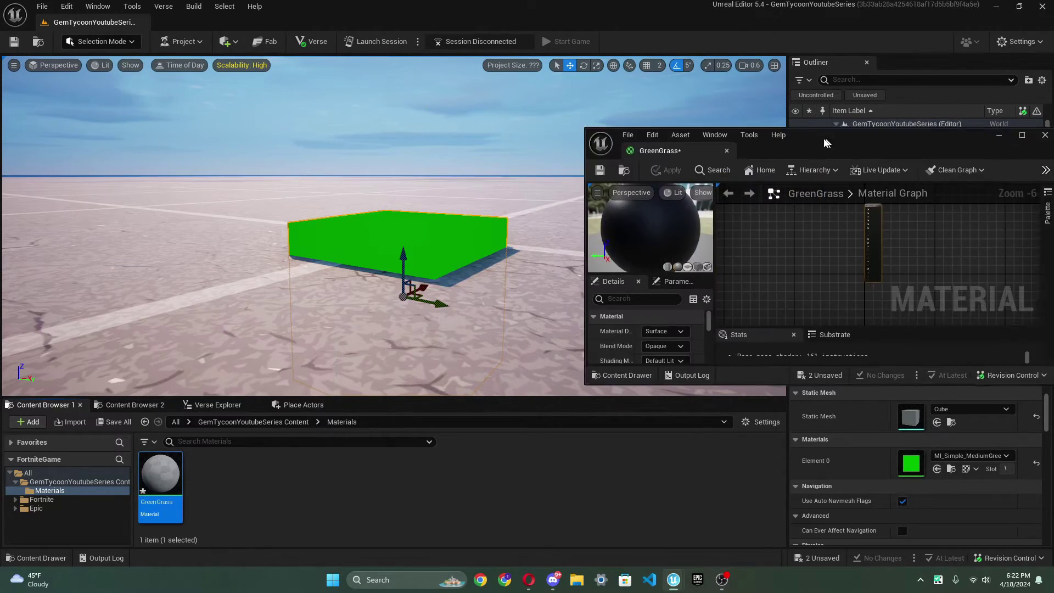
pyautogui.doubleClick(839, 136)
# Set the GreenGrass material's Base Color to a blue shade
pyautogui.moveTo(404, 186); pyautogui.dragTo(543, 442, button='right')
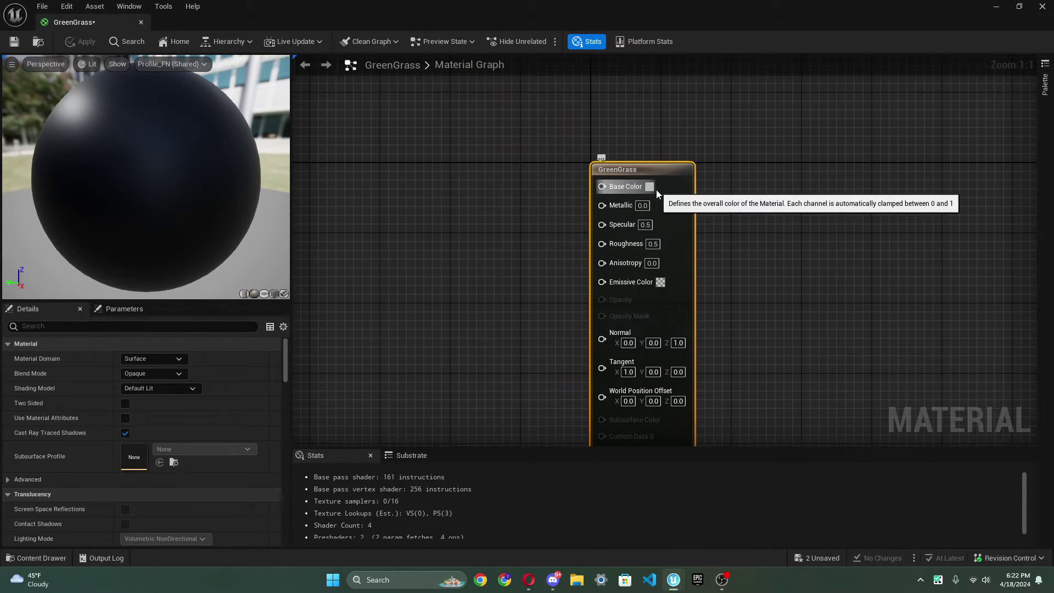
pyautogui.click(653, 188)
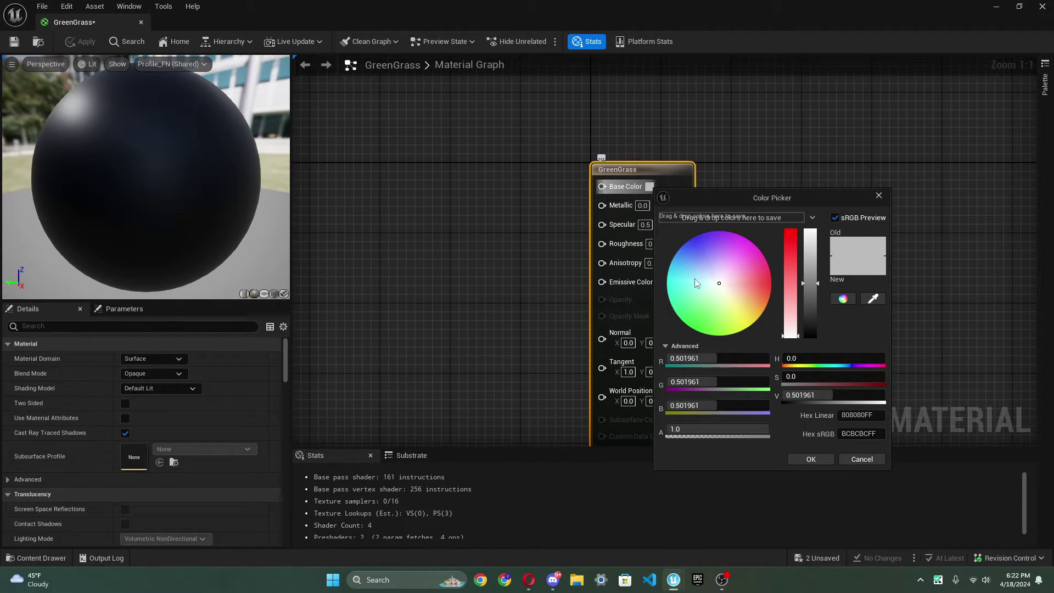
pyautogui.click(701, 248)
pyautogui.click(817, 464)
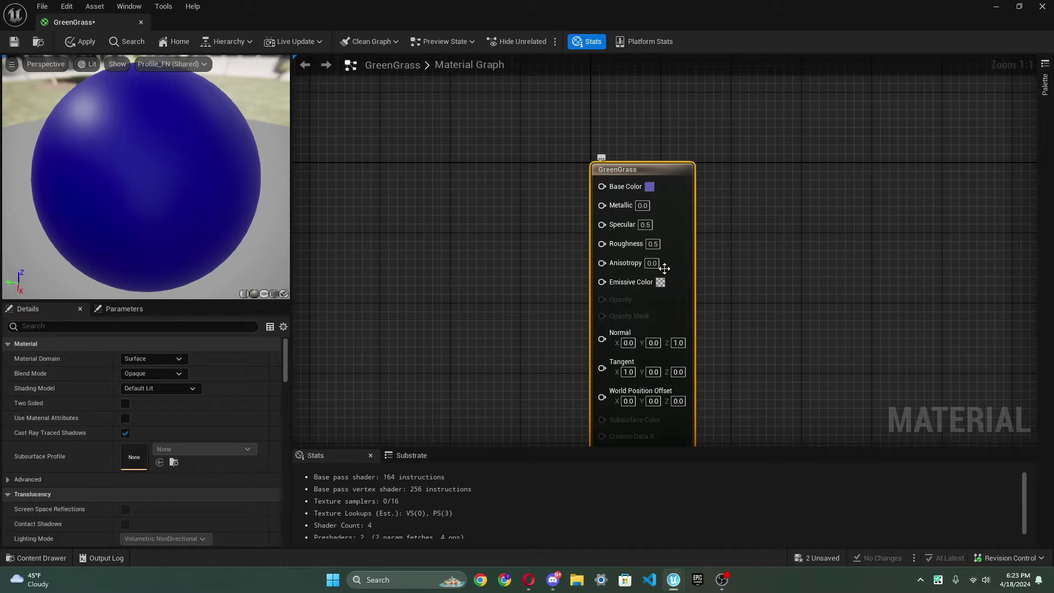
# Change the GreenGrass material's Base Color to a bright green with hue about 133.5, saturation 1.0 and value about 0.84
pyautogui.click(650, 187)
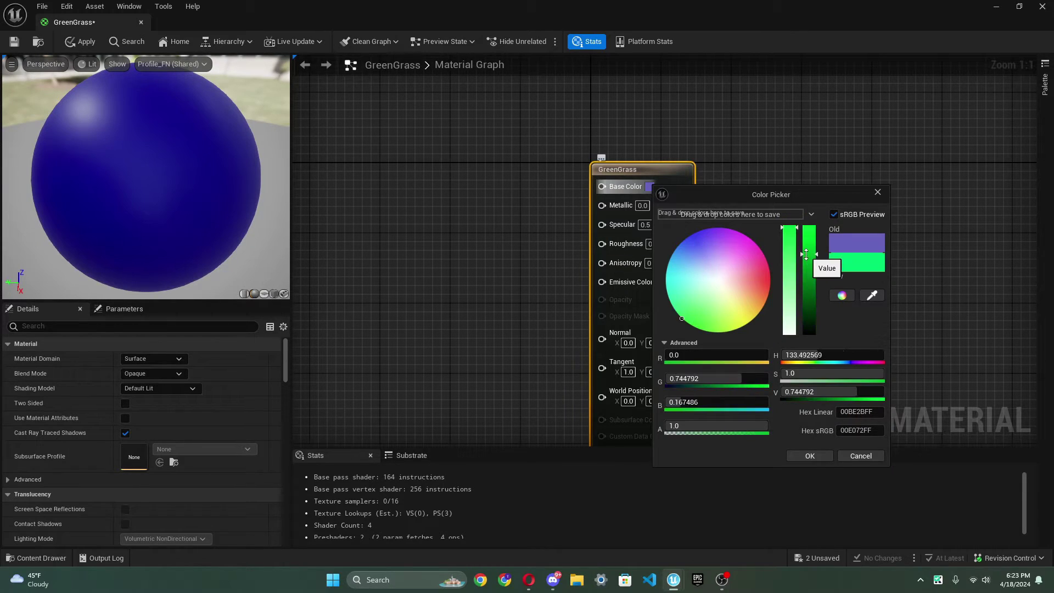
pyautogui.moveTo(805, 255)
pyautogui.mouseDown()
pyautogui.moveTo(818, 246)
pyautogui.moveTo(829, 260)
pyautogui.mouseUp()
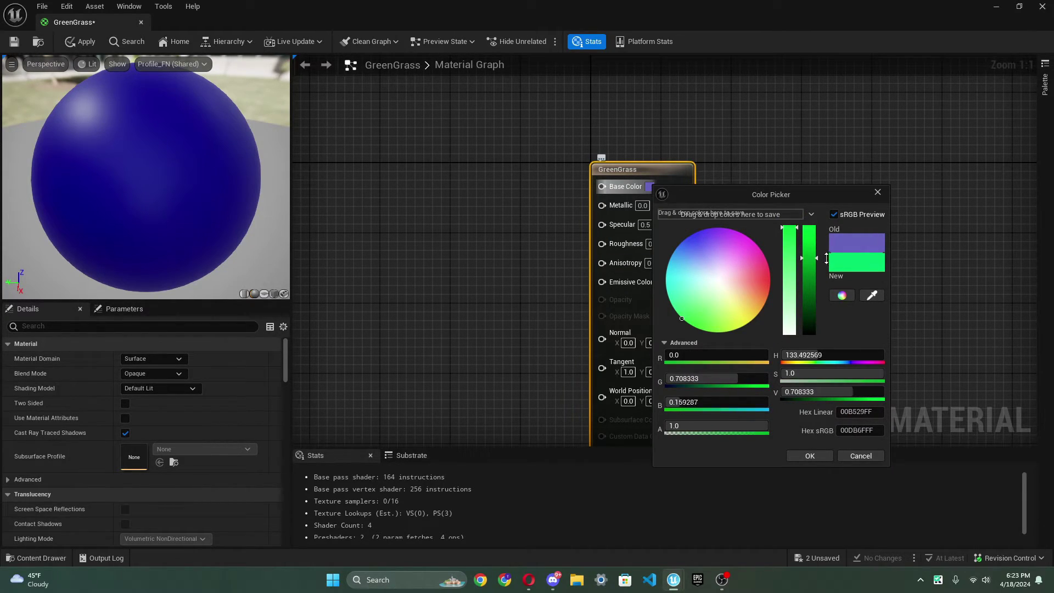
pyautogui.click(810, 455)
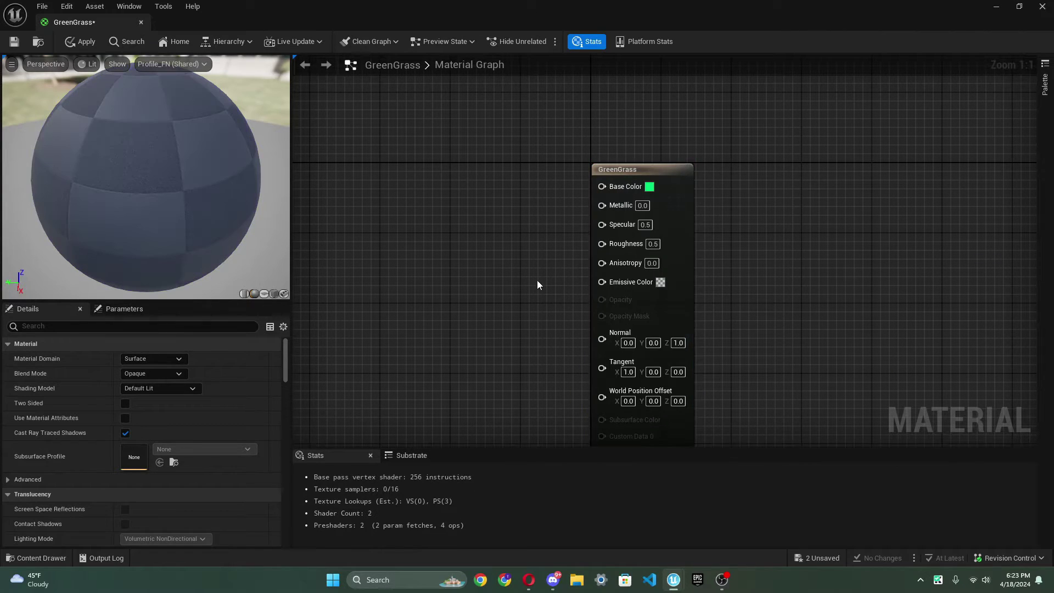
pyautogui.click(652, 187)
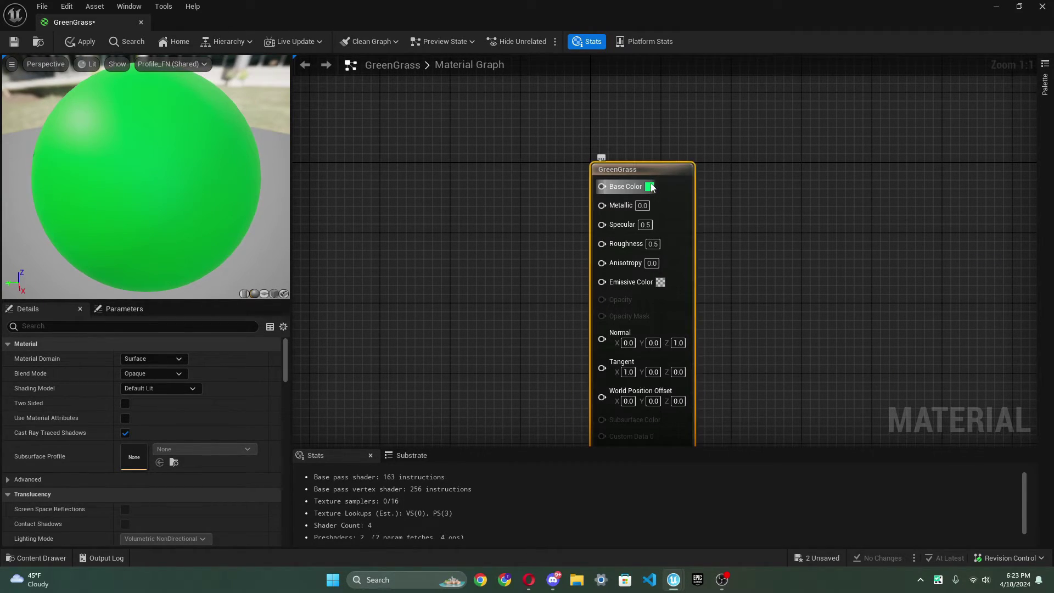
pyautogui.click(652, 187)
pyautogui.moveTo(814, 256); pyautogui.dragTo(814, 243)
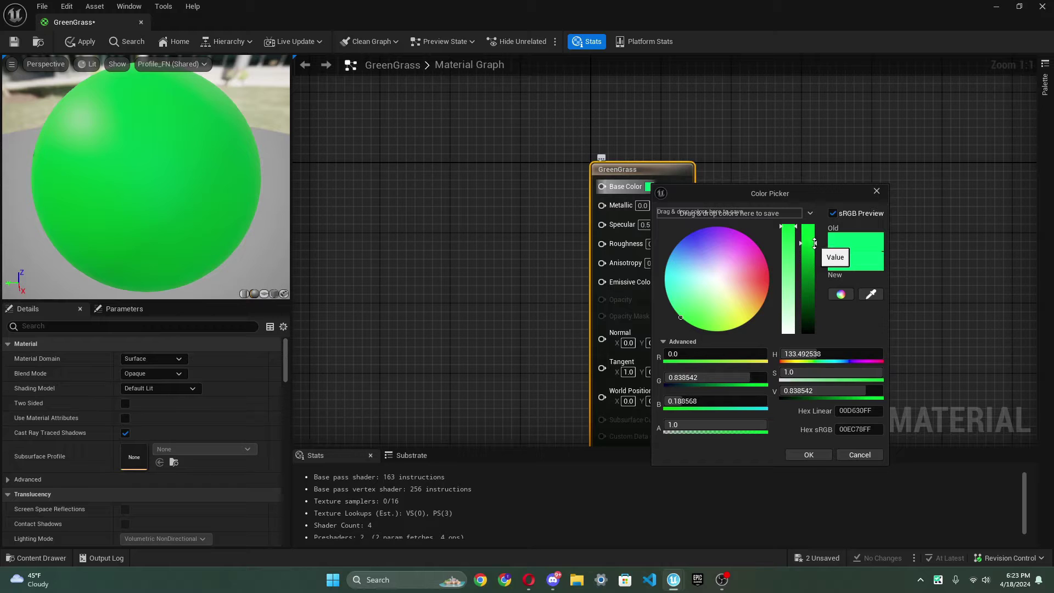
pyautogui.click(808, 454)
pyautogui.click(716, 411)
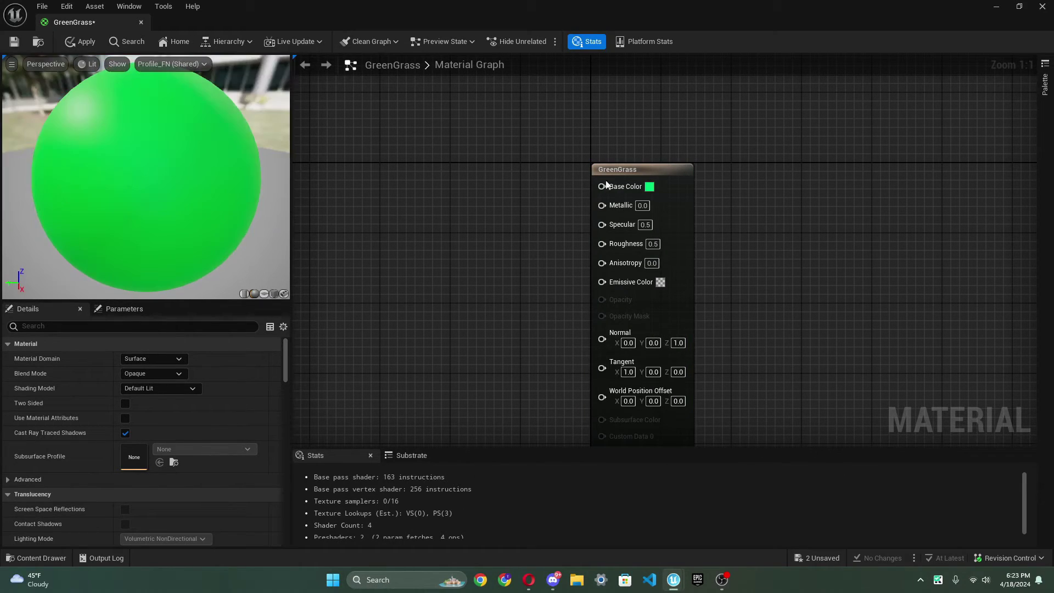
# Apply the material changes, close the material editor, and assign GreenGrass to the cube's Element 0 slot
pyautogui.click(80, 41)
pyautogui.click(1042, 6)
pyautogui.moveTo(160, 475); pyautogui.dragTo(912, 464)
pyautogui.moveTo(443, 351); pyautogui.dragTo(384, 428, button='right')
pyautogui.press('Escape')
# Stretch the green cube along X to a scale of about 121.79
pyautogui.click(444, 274)
pyautogui.moveTo(444, 275); pyautogui.dragTo(467, 247, button='right')
pyautogui.click(596, 67)
pyautogui.moveTo(430, 268); pyautogui.dragTo(438, 222)
pyautogui.scroll(-6, 439, 221)
pyautogui.moveTo(438, 223); pyautogui.dragTo(438, 222, button='right')
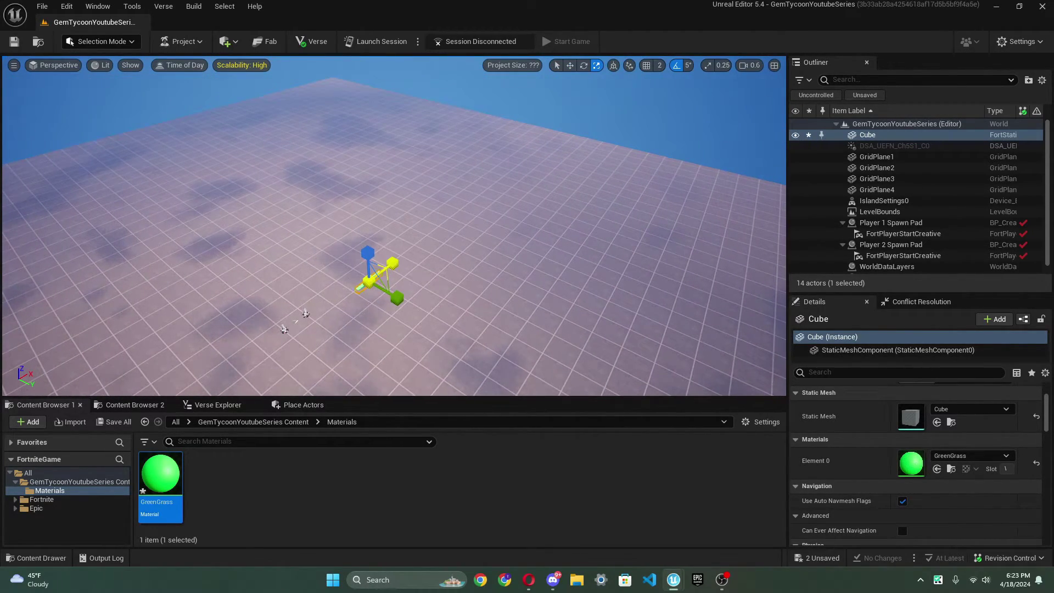
pyautogui.moveTo(392, 263); pyautogui.dragTo(428, 236)
# Select both player spawn pads and the island settings device and raise them together above the green cube
pyautogui.moveTo(240, 185); pyautogui.dragTo(240, 184, button='right')
pyautogui.click(241, 185)
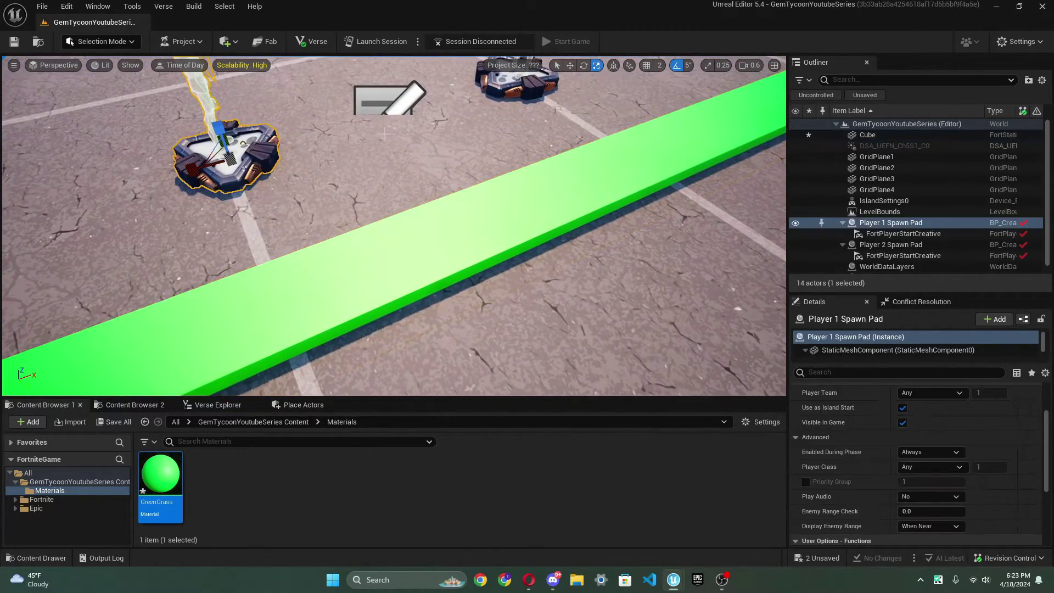
pyautogui.keyDown('ctrl'); pyautogui.click(400, 107); pyautogui.keyUp('ctrl')
pyautogui.keyDown('ctrl'); pyautogui.click(519, 83); pyautogui.keyUp('ctrl')
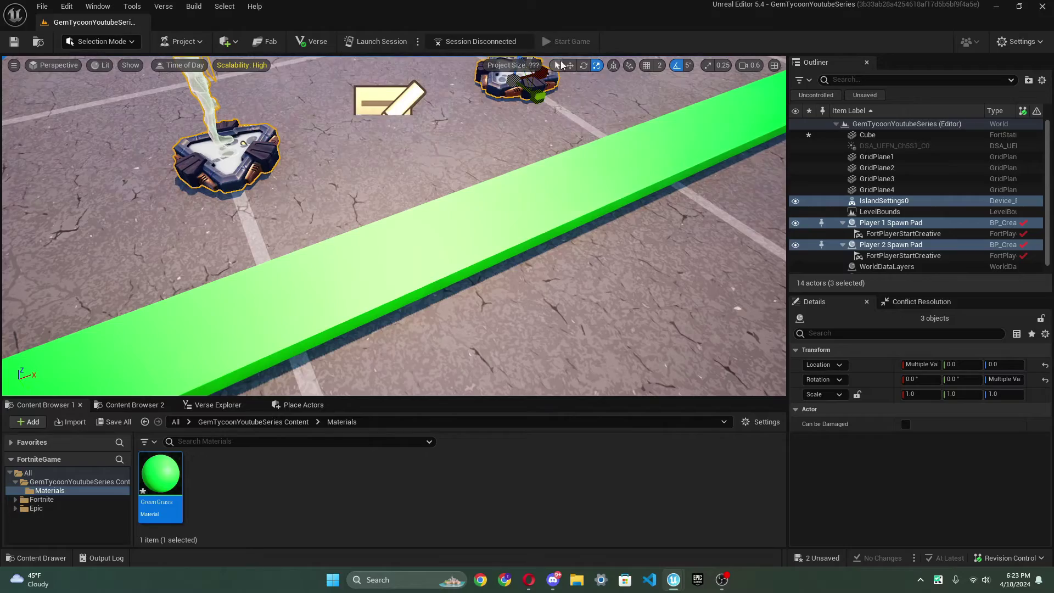
pyautogui.moveTo(244, 144); pyautogui.dragTo(258, 87, button='right')
pyautogui.press('w')
pyautogui.moveTo(464, 228); pyautogui.dragTo(463, 127)
pyautogui.moveTo(463, 127); pyautogui.dragTo(463, 153, button='right')
# Widen the green cube along Y to a scale of about 97.91 to form a large ground base
pyautogui.click(471, 237)
pyautogui.moveTo(470, 237); pyautogui.dragTo(516, 247, button='right')
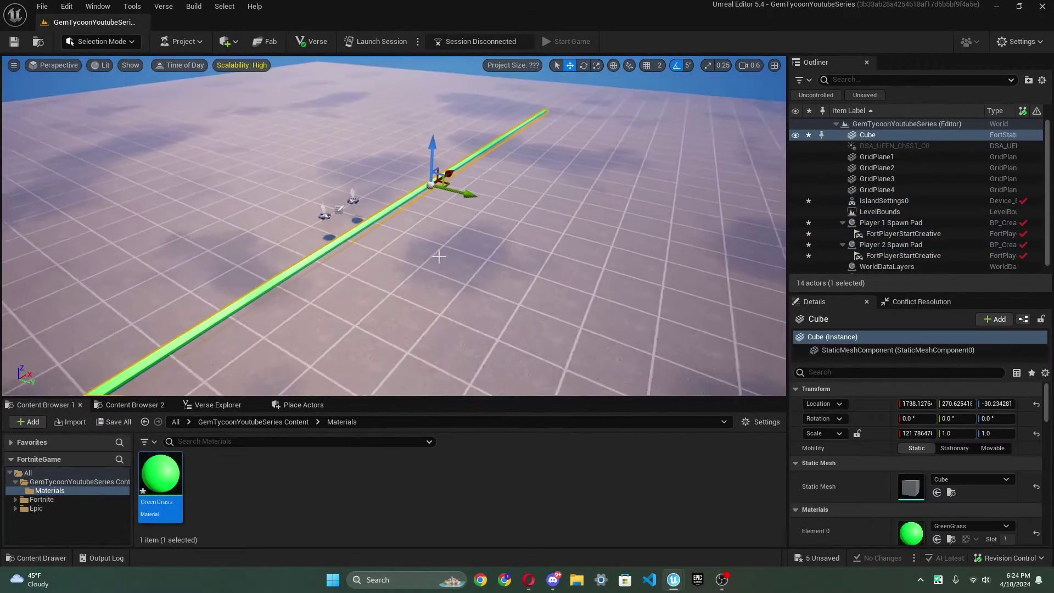
pyautogui.click(596, 66)
pyautogui.moveTo(471, 170); pyautogui.dragTo(549, 231)
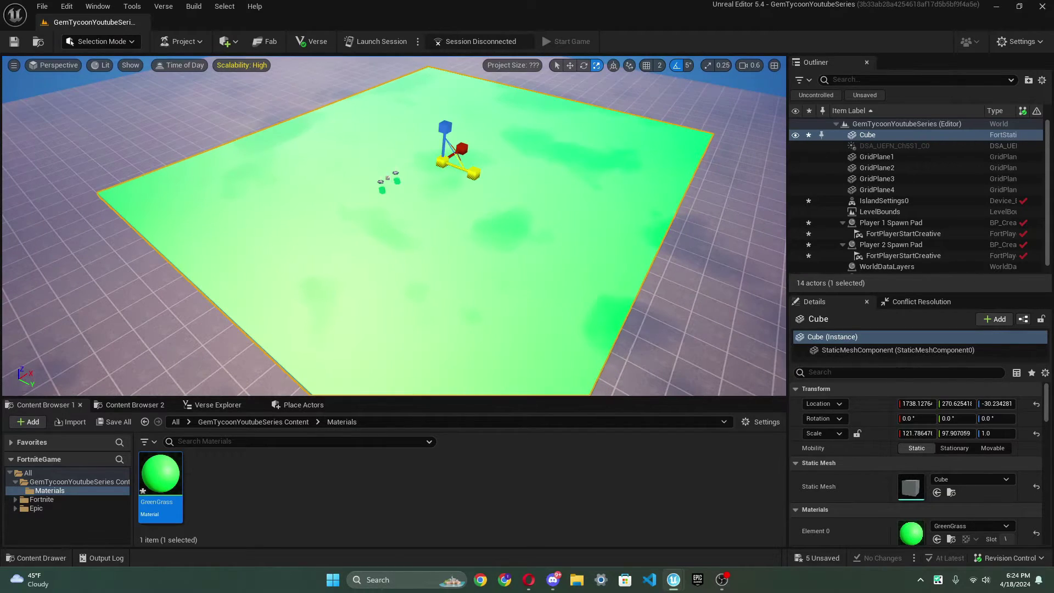
pyautogui.press('w')
pyautogui.moveTo(548, 230); pyautogui.dragTo(370, 224, button='right')
pyautogui.click(453, 185)
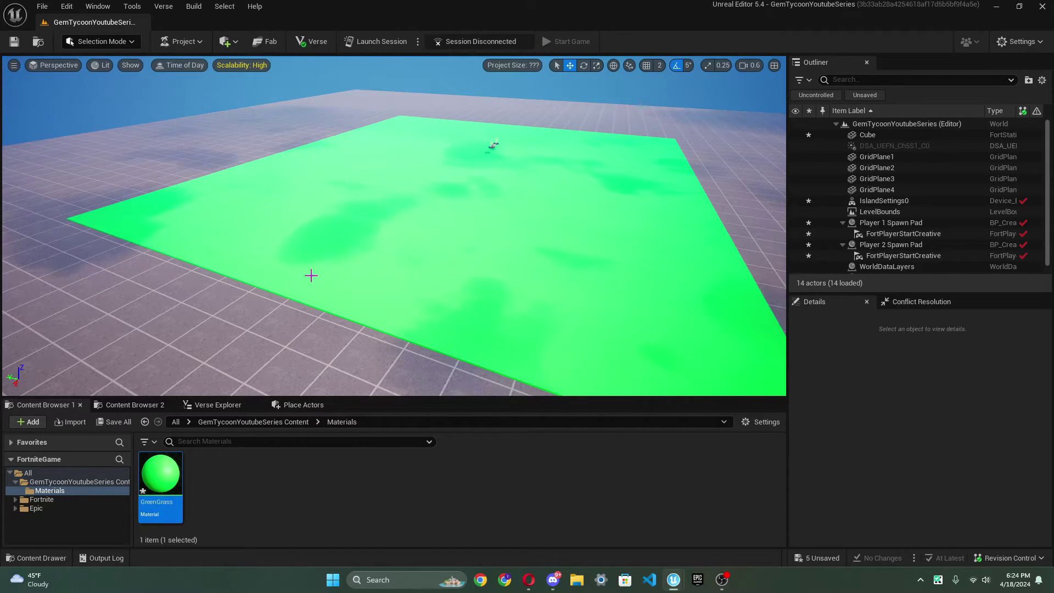
# Search all content for "road" and look through the results for suitable road materials and meshes
pyautogui.click(175, 422)
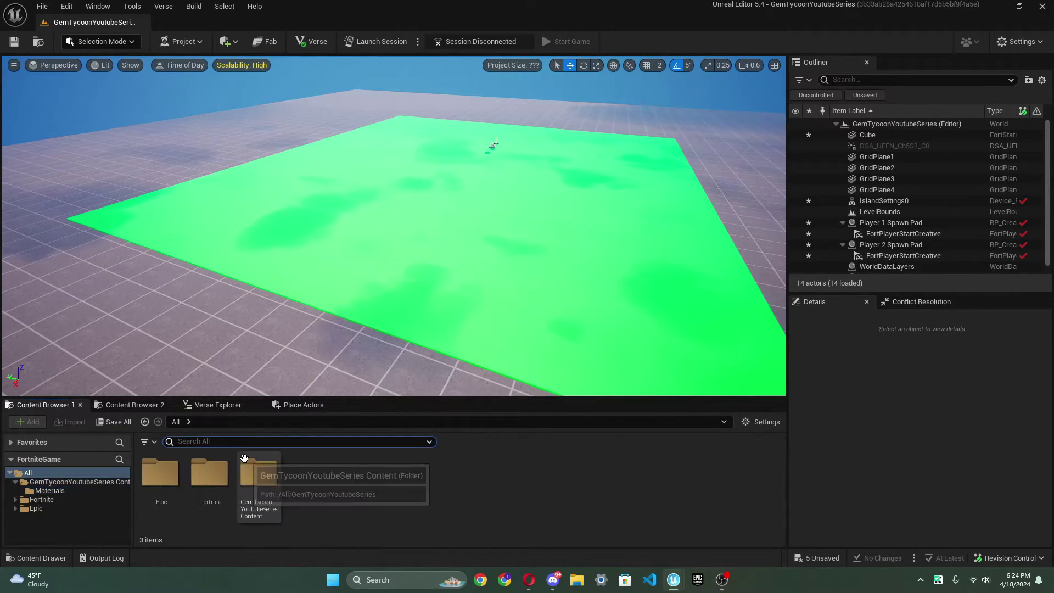
pyautogui.write('road')
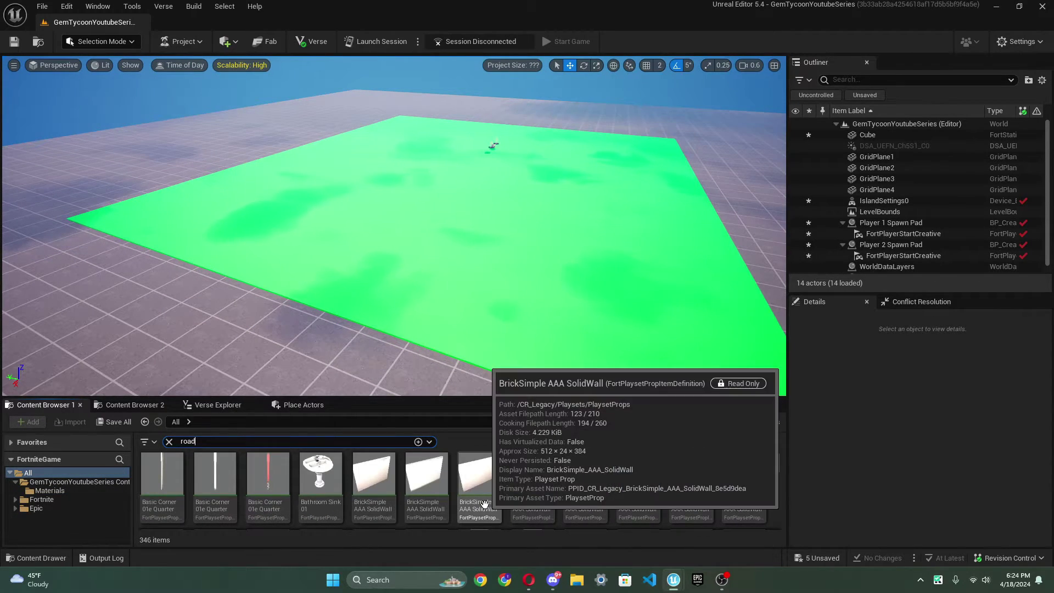
pyautogui.scroll(-3, 524, 466)
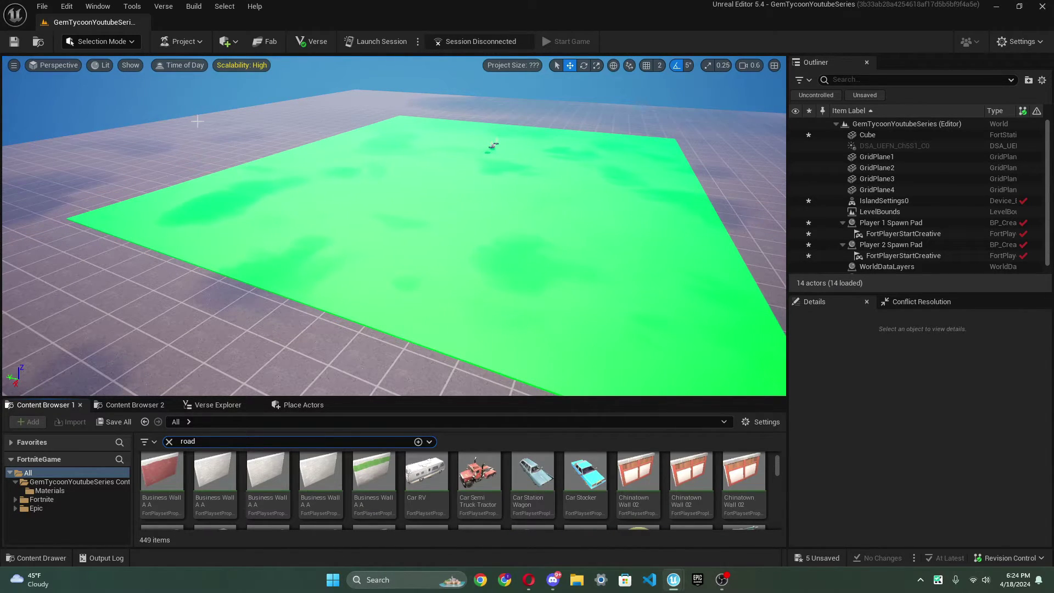
pyautogui.scroll(-5, 602, 481)
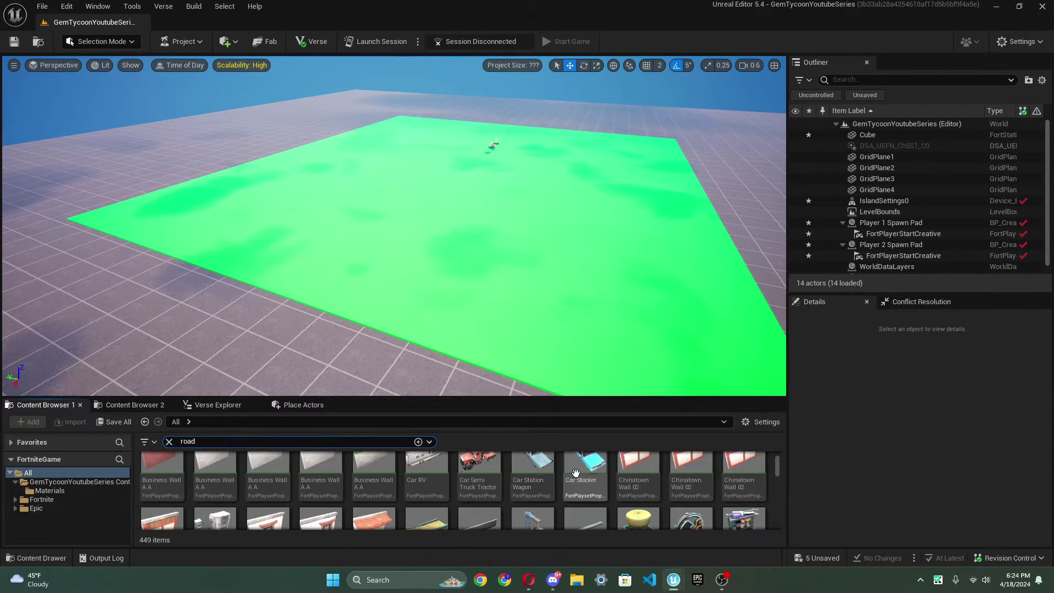
pyautogui.scroll(-6, 603, 483)
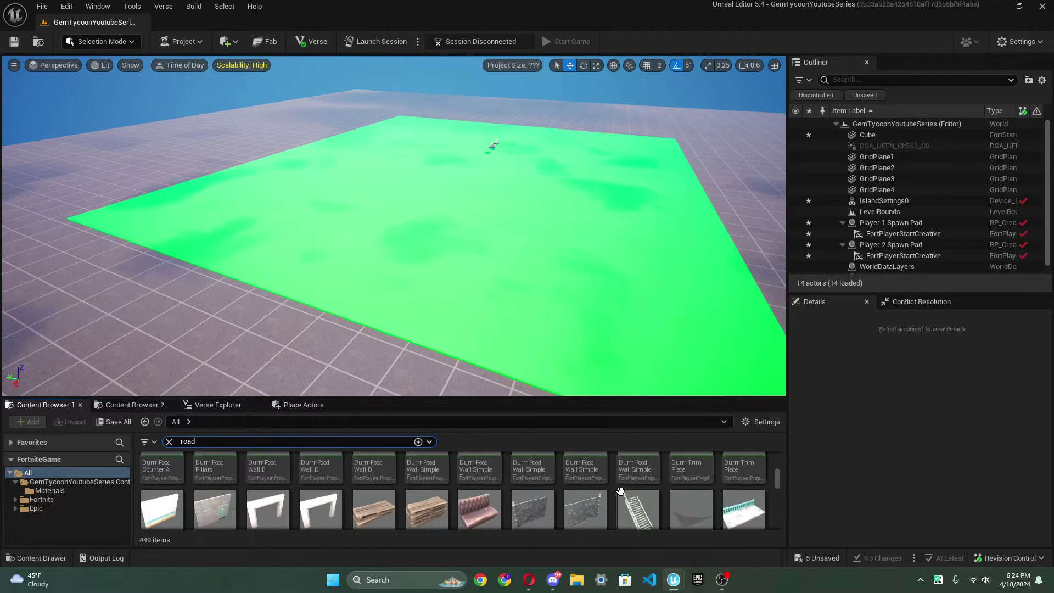
pyautogui.scroll(-8, 635, 496)
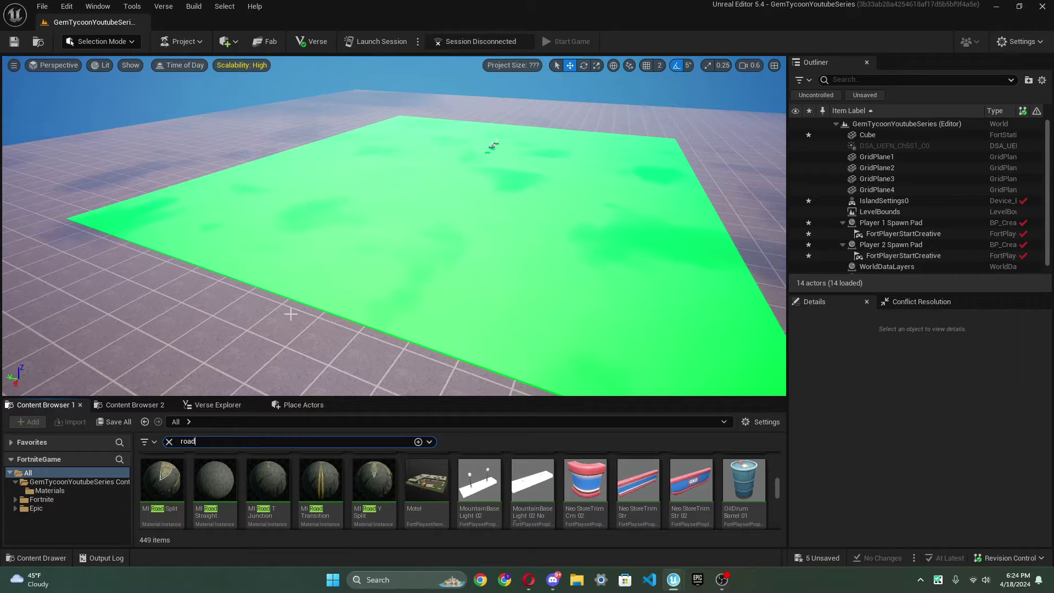
pyautogui.moveTo(360, 206); pyautogui.dragTo(413, 192, button='right')
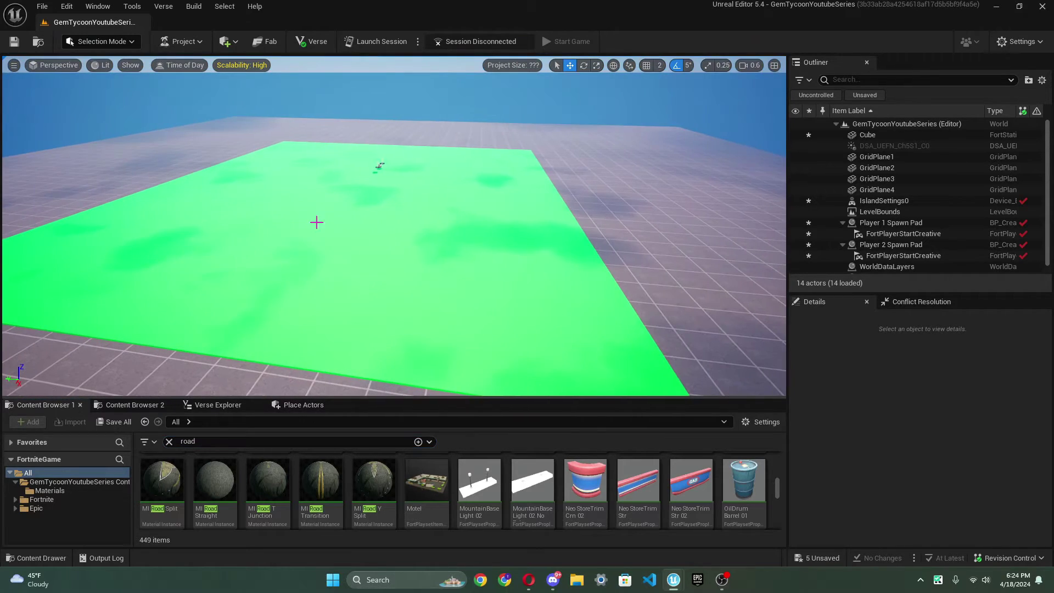
pyautogui.scroll(-5, 456, 485)
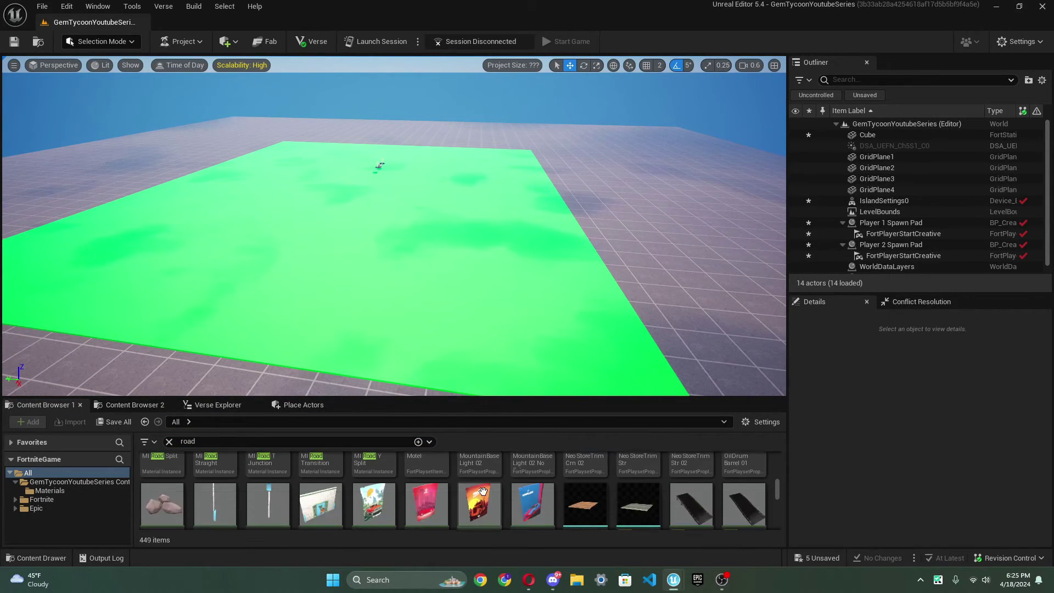
pyautogui.scroll(-4, 717, 497)
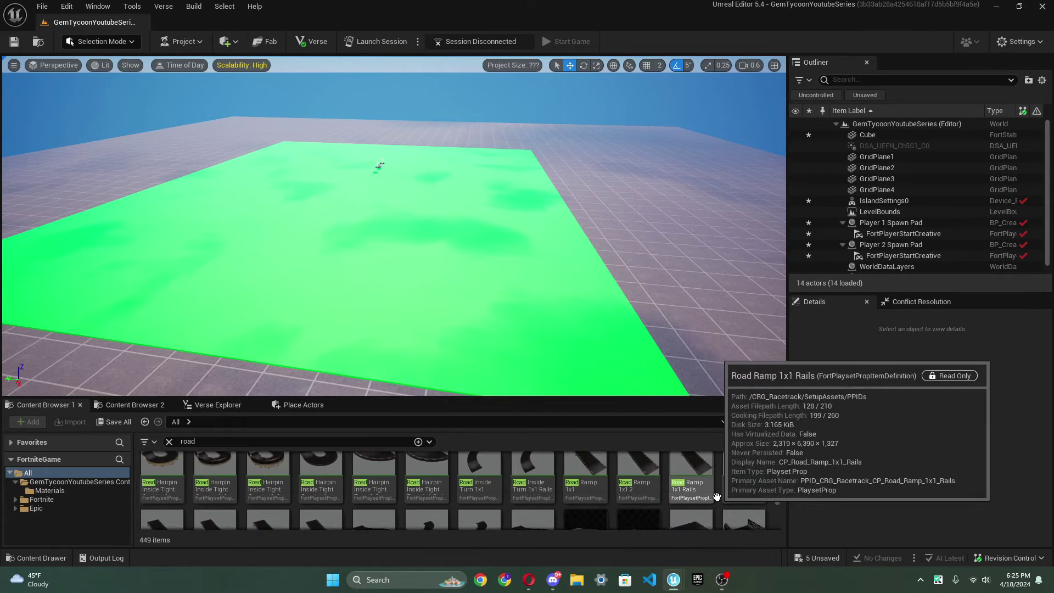
pyautogui.scroll(-3, 669, 512)
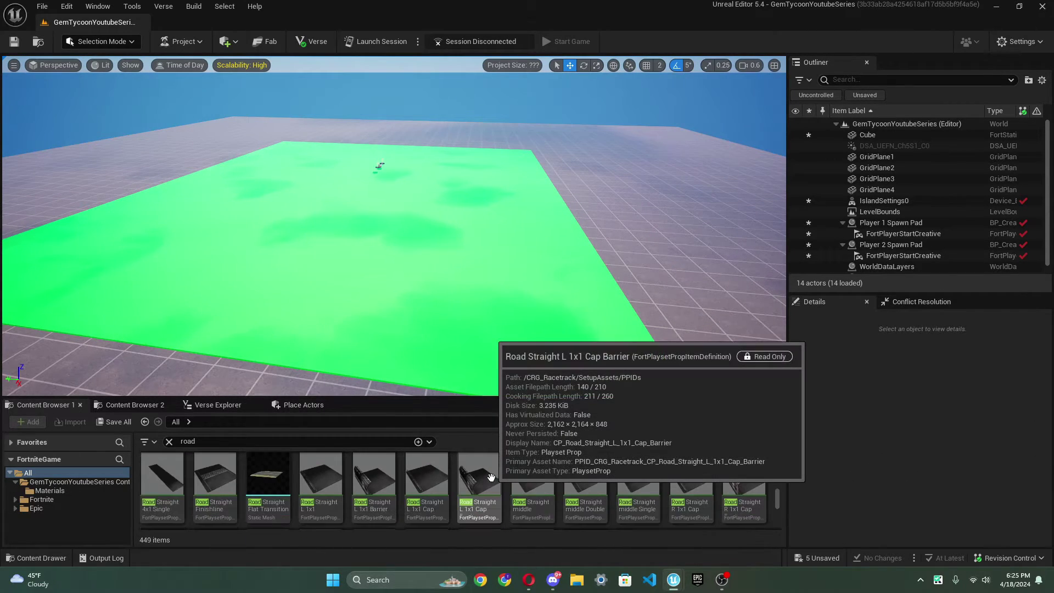
pyautogui.moveTo(275, 479); pyautogui.dragTo(341, 311)
pyautogui.press('f')
pyautogui.moveTo(320, 483)
pyautogui.mouseDown()
pyautogui.moveTo(306, 212)
pyautogui.moveTo(425, 311)
pyautogui.moveTo(353, 516)
pyautogui.moveTo(320, 496)
pyautogui.mouseUp()
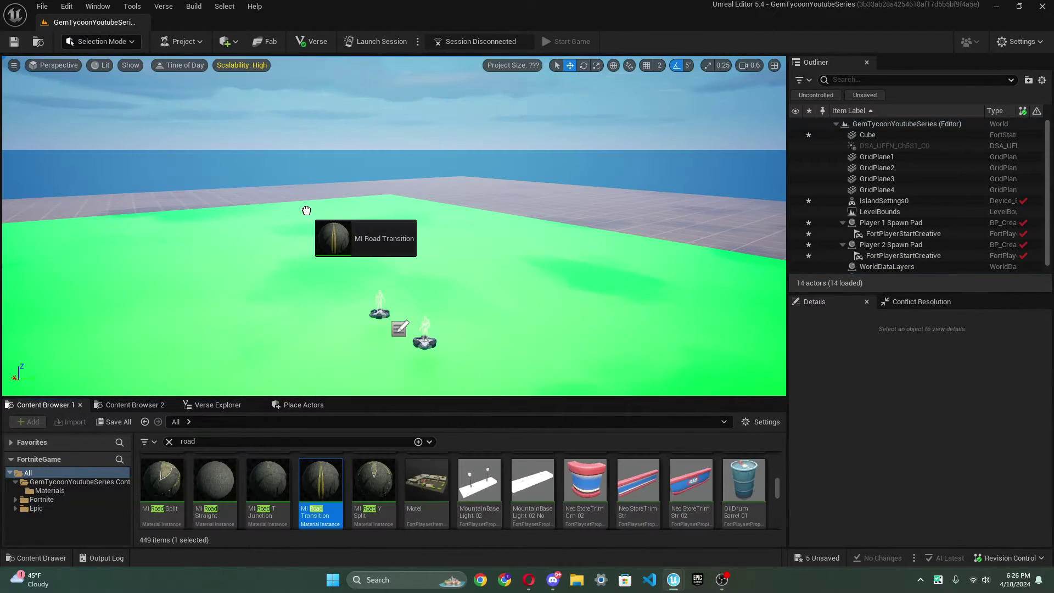
# Add a second cube above the green base and assign the MI Road Transition material to it
pyautogui.moveTo(487, 78); pyautogui.dragTo(488, 230, button='right')
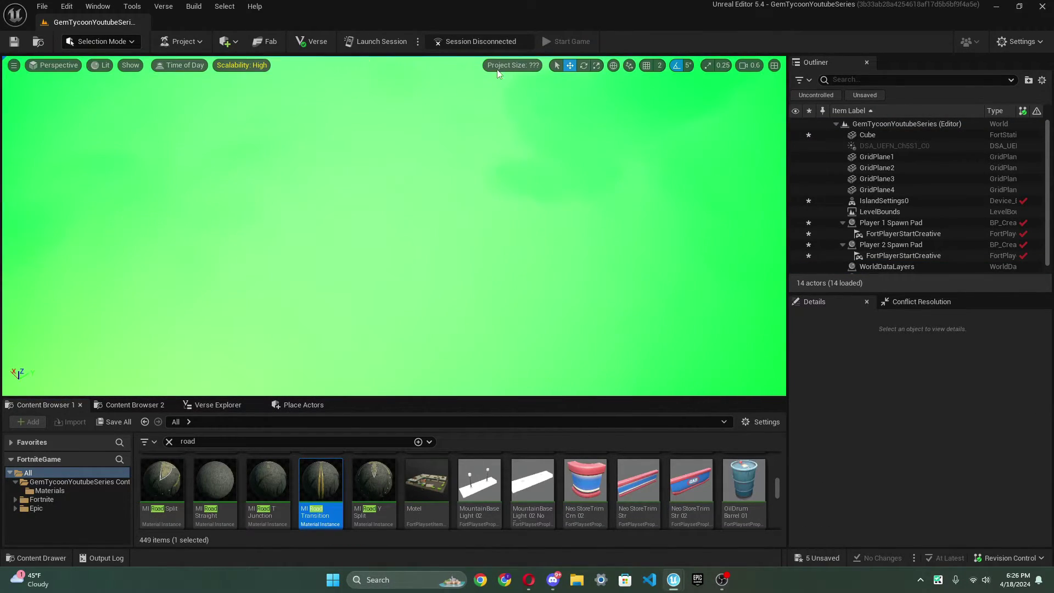
pyautogui.click(235, 42)
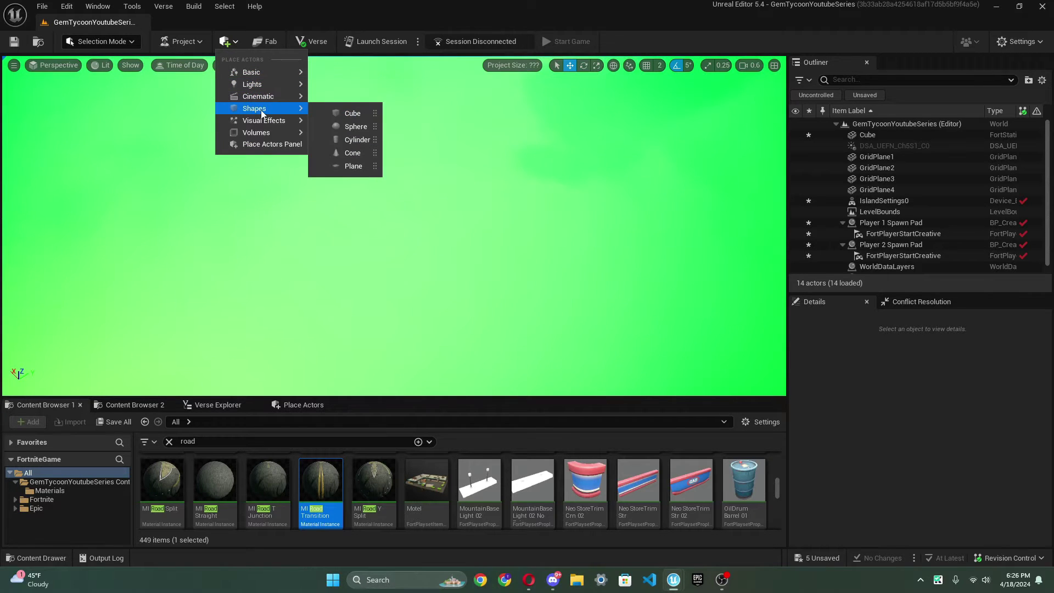
pyautogui.click(425, 156)
pyautogui.moveTo(320, 483); pyautogui.dragTo(914, 522)
pyautogui.moveTo(914, 521); pyautogui.dragTo(914, 528)
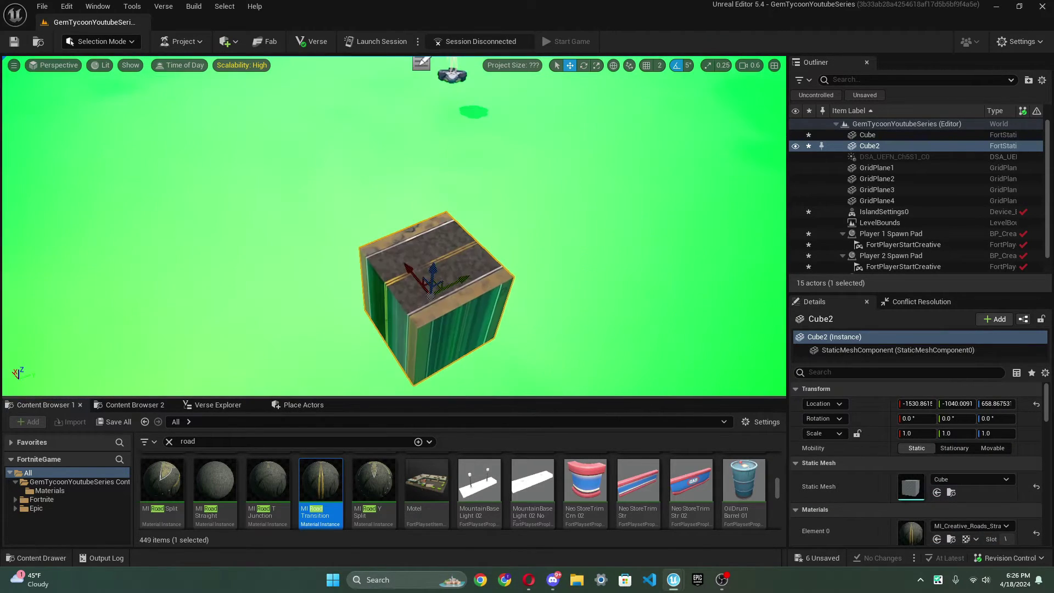
# Move the road cube along Y and scale it into a flat slab, about 6.59 in X and 13.49 in Y
pyautogui.moveTo(455, 285); pyautogui.dragTo(632, 189)
pyautogui.moveTo(433, 197); pyautogui.dragTo(532, 165, button='right')
pyautogui.moveTo(367, 263); pyautogui.dragTo(468, 181)
pyautogui.moveTo(468, 181); pyautogui.dragTo(604, 181, button='right')
pyautogui.moveTo(372, 197); pyautogui.dragTo(380, 217)
pyautogui.moveTo(372, 197); pyautogui.dragTo(373, 223)
pyautogui.moveTo(372, 223); pyautogui.dragTo(433, 203, button='right')
# Rotate the road slab 90° about Z and lower it onto the green base at a Z location of about -6.21
pyautogui.press('e')
pyautogui.moveTo(409, 258); pyautogui.dragTo(327, 219)
pyautogui.press('w')
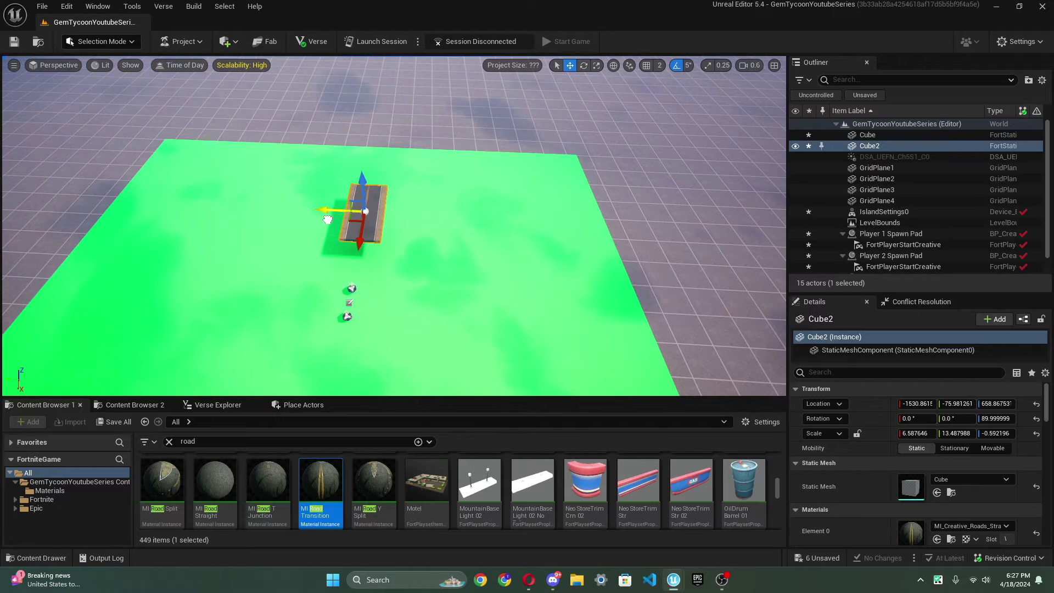
pyautogui.moveTo(363, 182); pyautogui.dragTo(363, 214)
pyautogui.moveTo(363, 214); pyautogui.dragTo(425, 181, button='right')
pyautogui.moveTo(426, 182); pyautogui.dragTo(429, 194)
pyautogui.click(454, 207)
# Lengthen the road slab across the green base to a Y scale of about 137.29
pyautogui.moveTo(607, 257); pyautogui.dragTo(606, 277, button='right')
pyautogui.click(576, 233)
pyautogui.moveTo(576, 233); pyautogui.dragTo(544, 308, button='right')
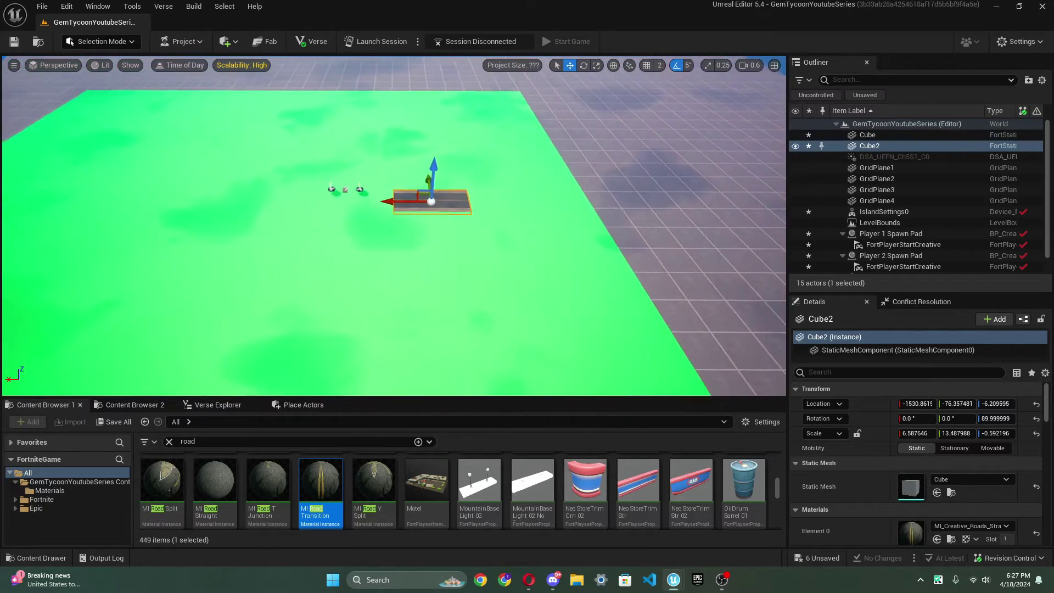
pyautogui.scroll(-5, 516, 182)
pyautogui.press('r')
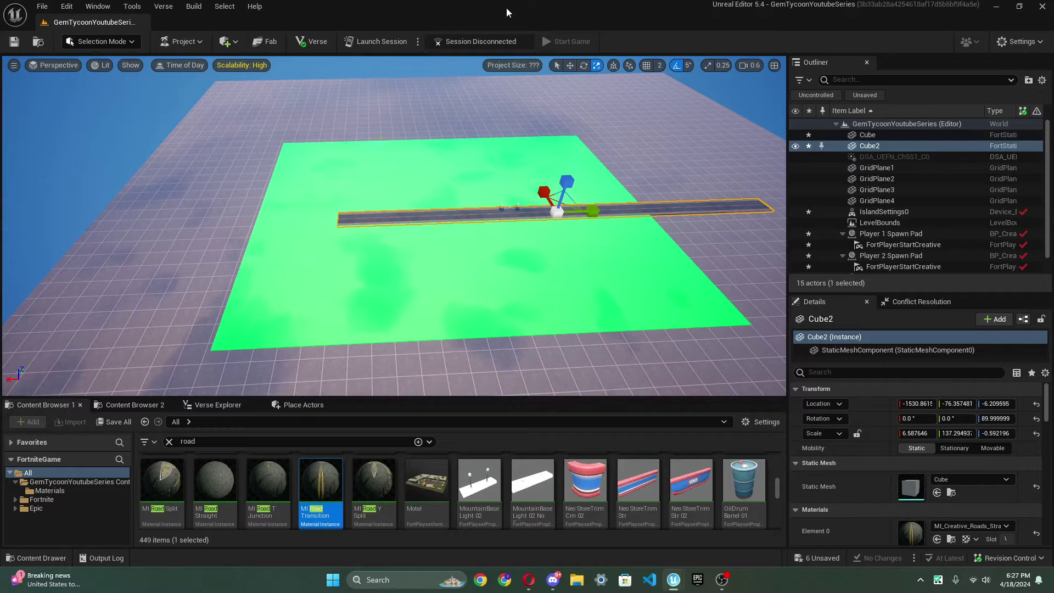
# Shorten the road's Y scale to about 125.82 and shift it to X about 1703.77, so it spans the green base
pyautogui.click(571, 65)
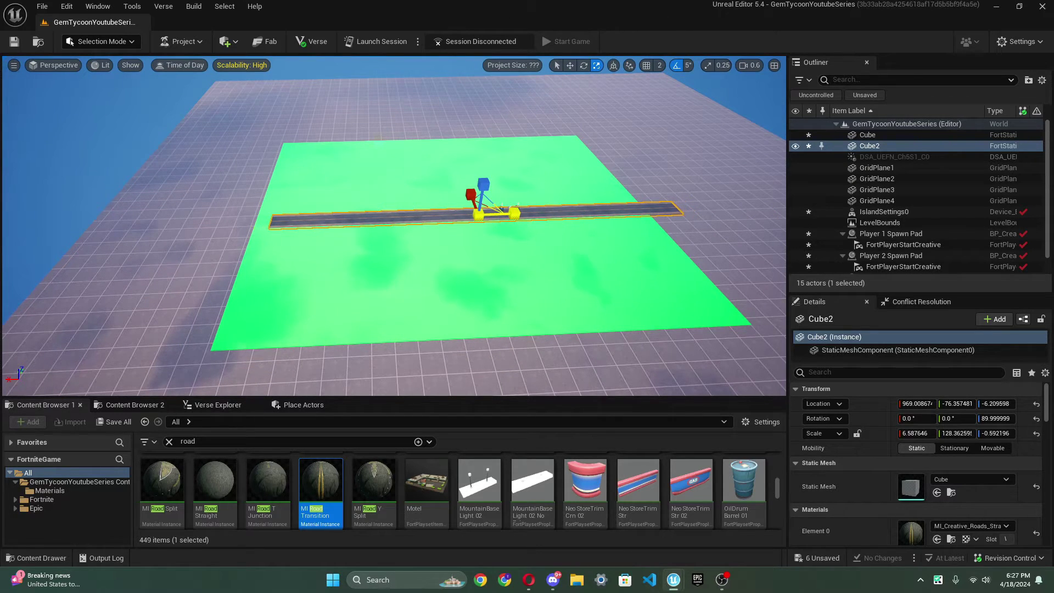
pyautogui.moveTo(514, 214); pyautogui.dragTo(518, 213)
pyautogui.press('w')
pyautogui.moveTo(442, 216); pyautogui.dragTo(427, 216)
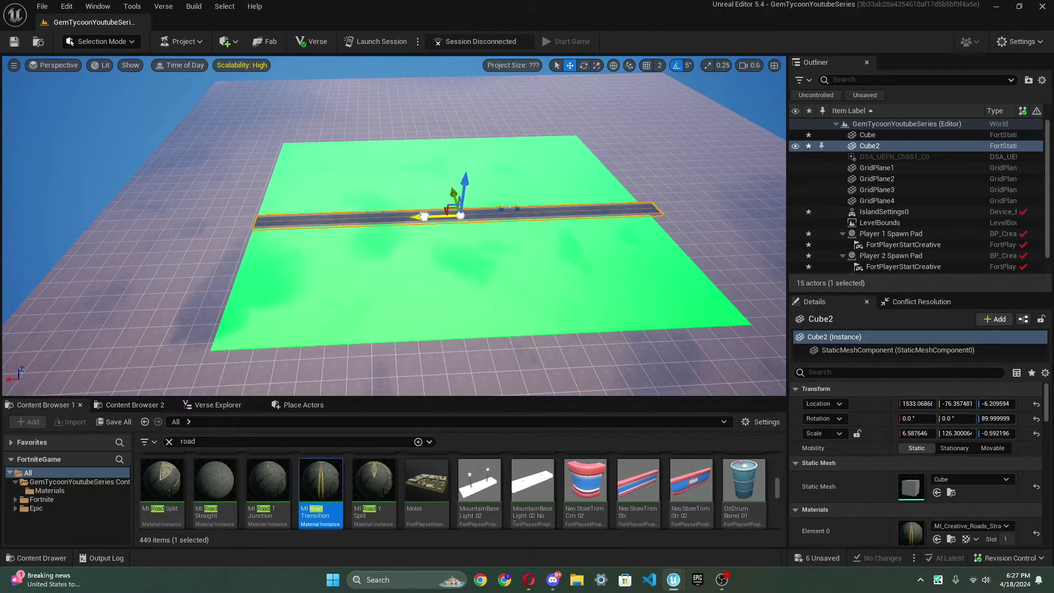
pyautogui.click(597, 65)
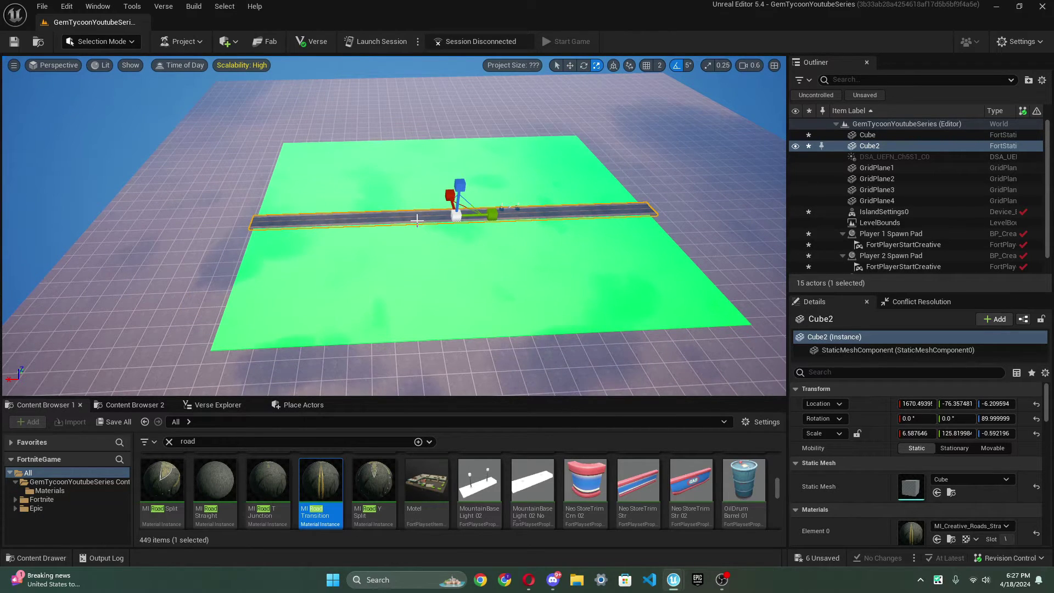
pyautogui.press('w')
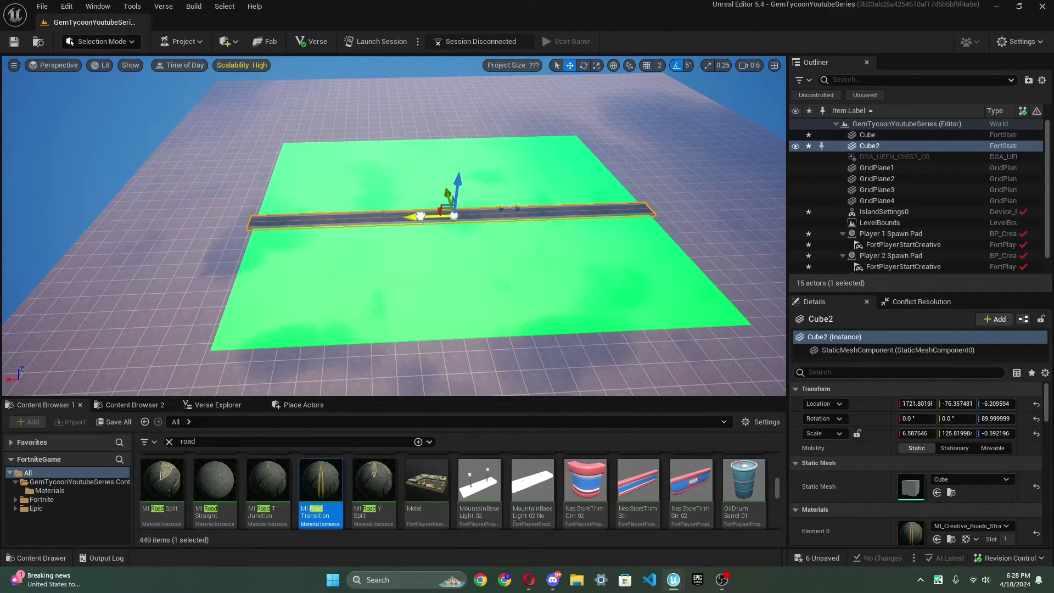
pyautogui.moveTo(417, 216); pyautogui.dragTo(415, 216)
# Shift the road sideways to a Y location of about 175.43 and widen it to an X scale of about 15.55
pyautogui.moveTo(469, 266); pyautogui.dragTo(346, 280, button='right')
pyautogui.moveTo(451, 189); pyautogui.dragTo(455, 189)
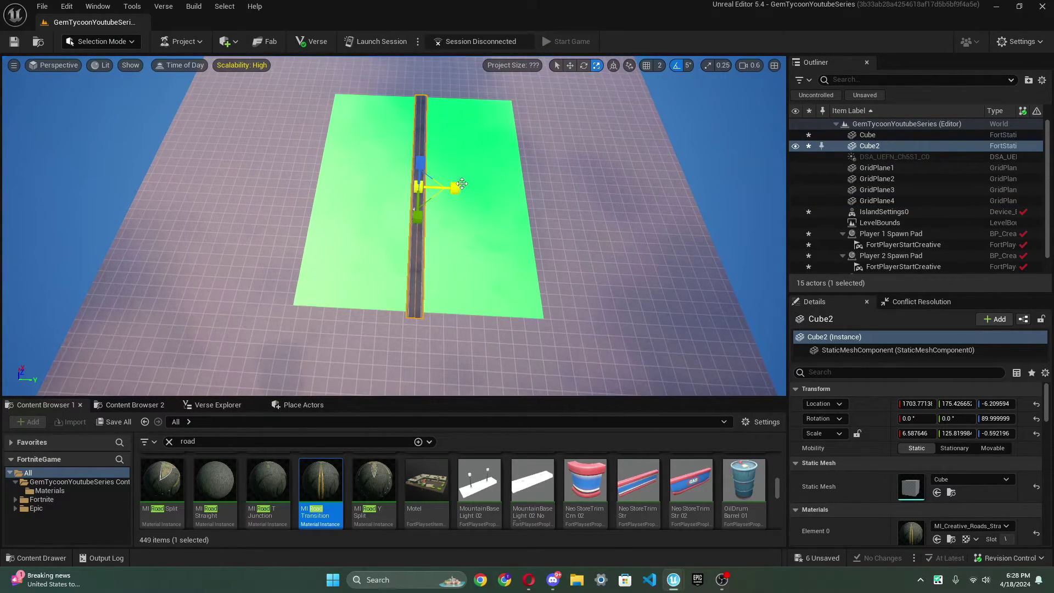
pyautogui.moveTo(455, 188); pyautogui.dragTo(466, 188)
pyautogui.moveTo(466, 248); pyautogui.dragTo(351, 186, button='right')
pyautogui.click(466, 249)
pyautogui.press('w')
pyautogui.moveTo(541, 280); pyautogui.dragTo(482, 170, button='right')
pyautogui.click(421, 277)
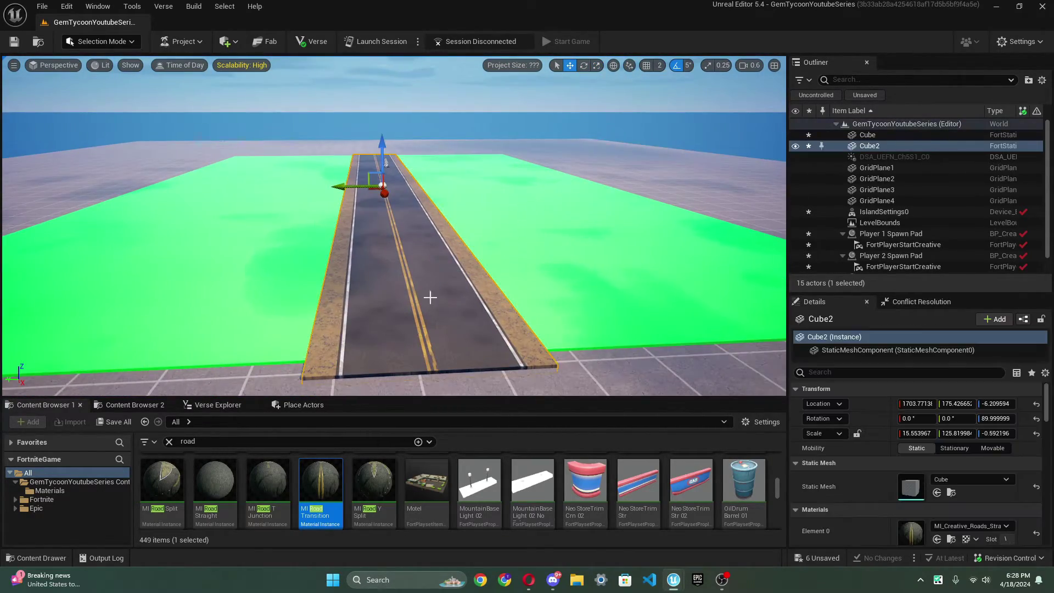
# Turn off Enable Gravity for both the road slab and the green grass base
pyautogui.scroll(-3, 846, 440)
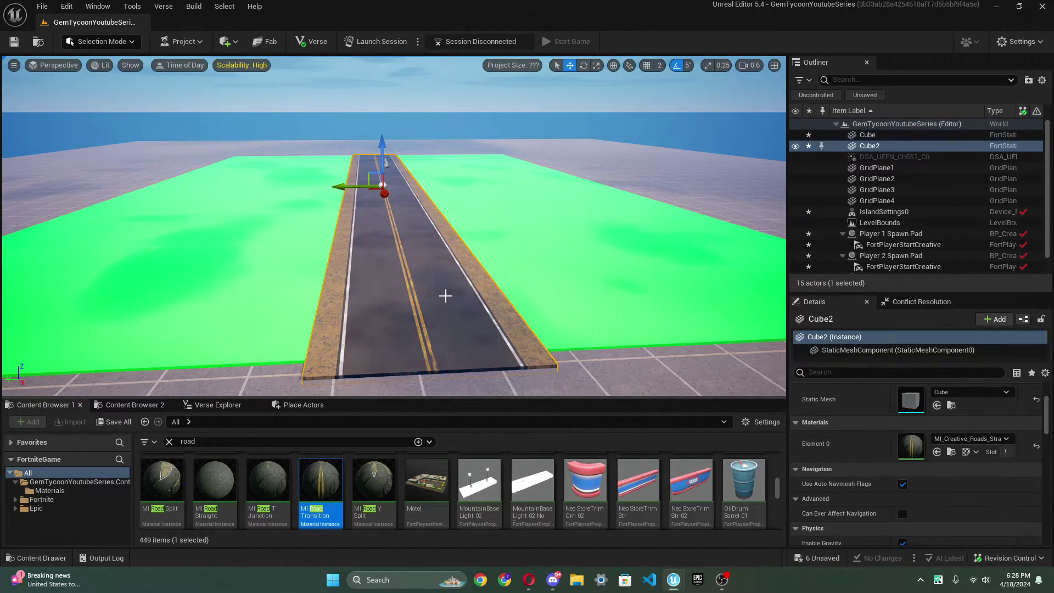
pyautogui.moveTo(530, 273); pyautogui.dragTo(527, 273, button='right')
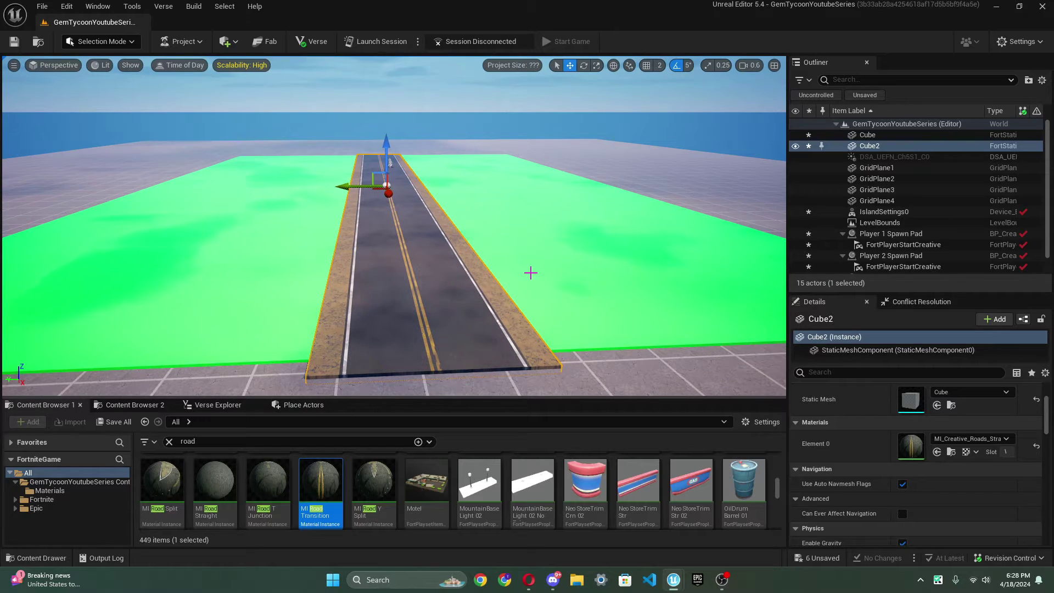
pyautogui.keyDown('ctrl'); pyautogui.click(530, 273); pyautogui.keyUp('ctrl')
pyautogui.scroll(-1, 889, 456)
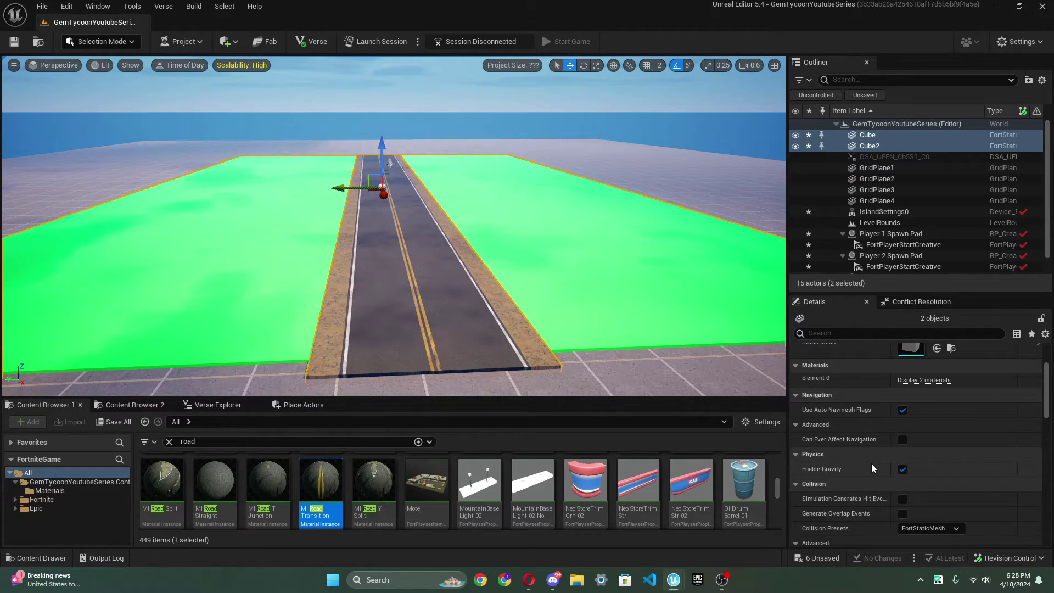
pyautogui.scroll(-6, 911, 483)
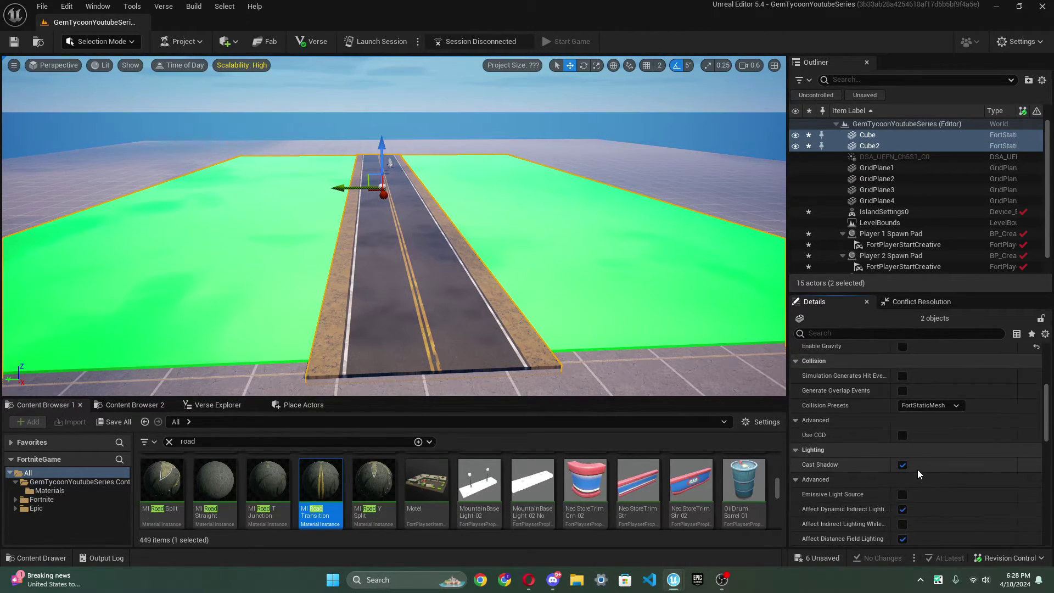
pyautogui.scroll(-10, 924, 466)
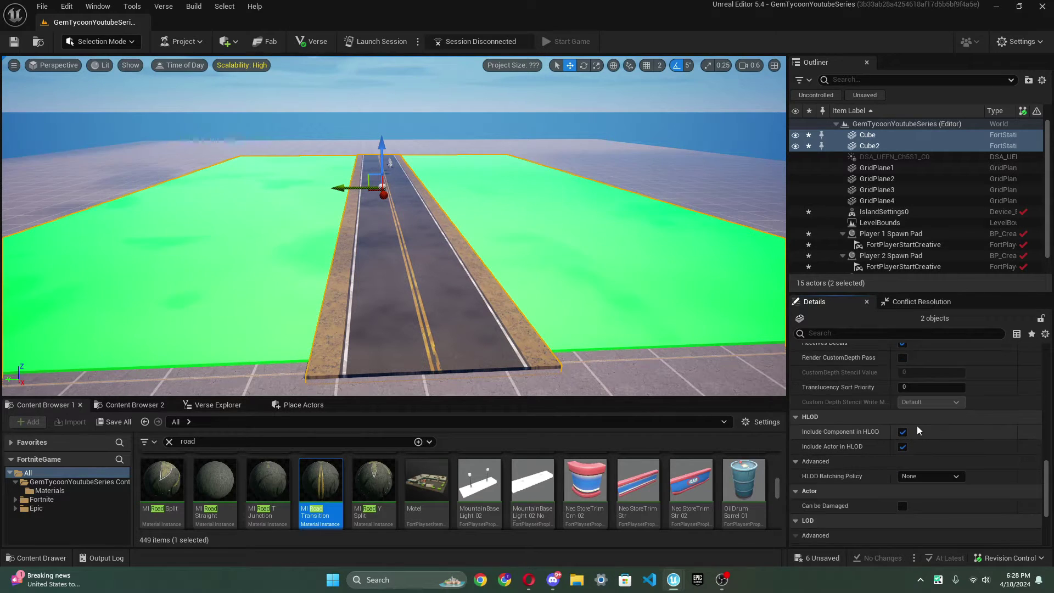
pyautogui.scroll(-4, 917, 425)
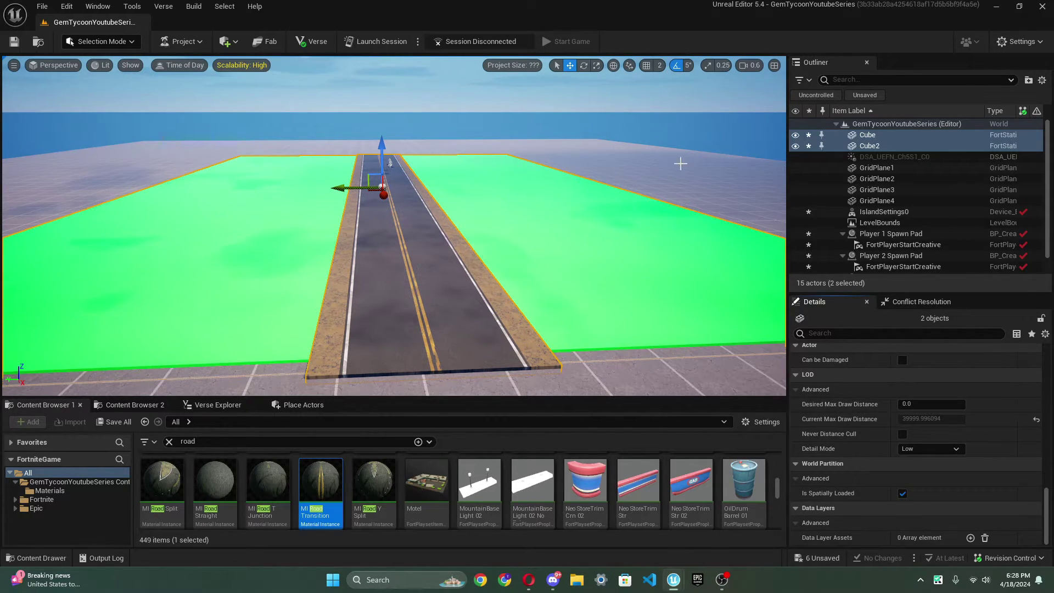
# Try the NoCollision preset on the road slab's static mesh component, and reset its collision preset to the default
pyautogui.click(414, 254)
pyautogui.scroll(-2, 858, 404)
pyautogui.scroll(12, 867, 446)
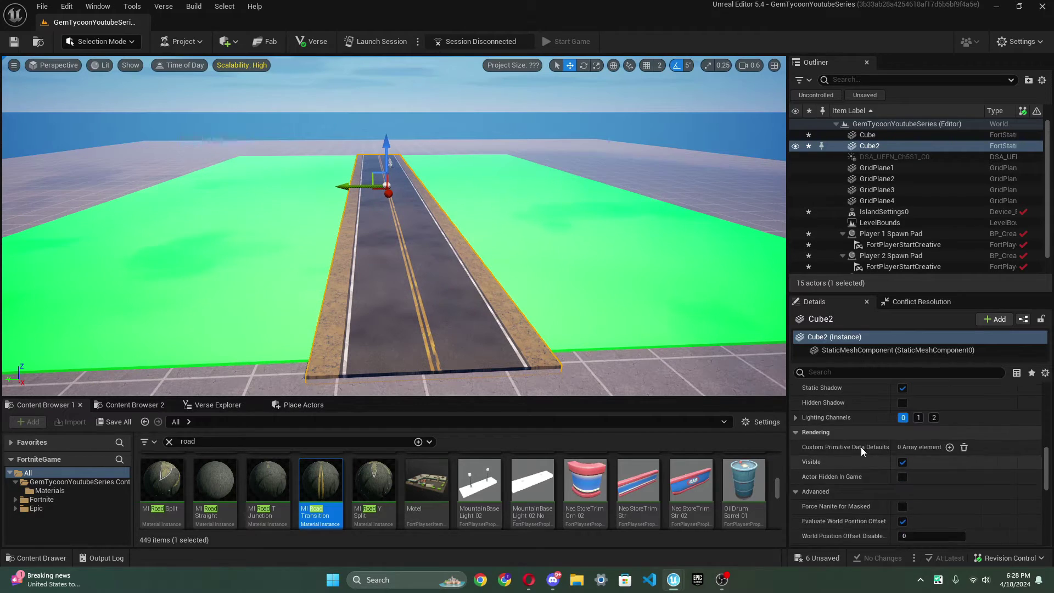
pyautogui.click(848, 352)
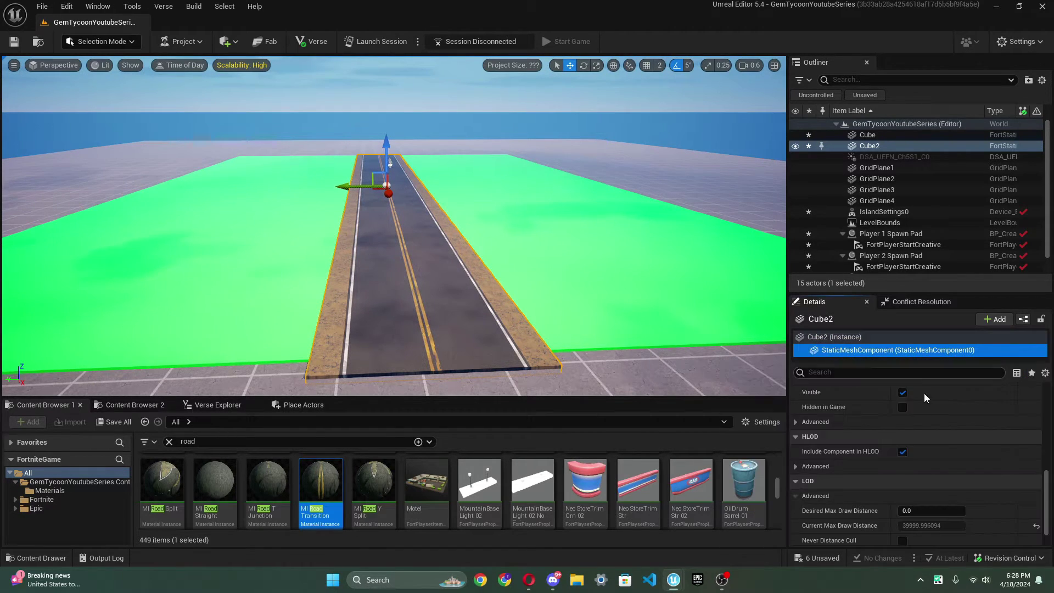
pyautogui.scroll(5, 969, 476)
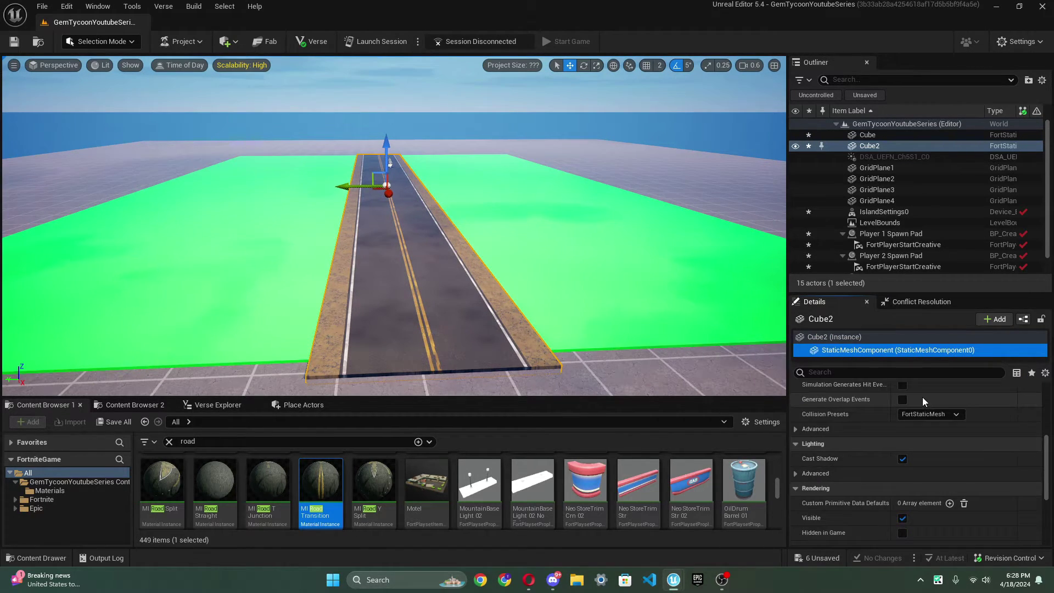
pyautogui.click(904, 415)
pyautogui.scroll(3, 962, 211)
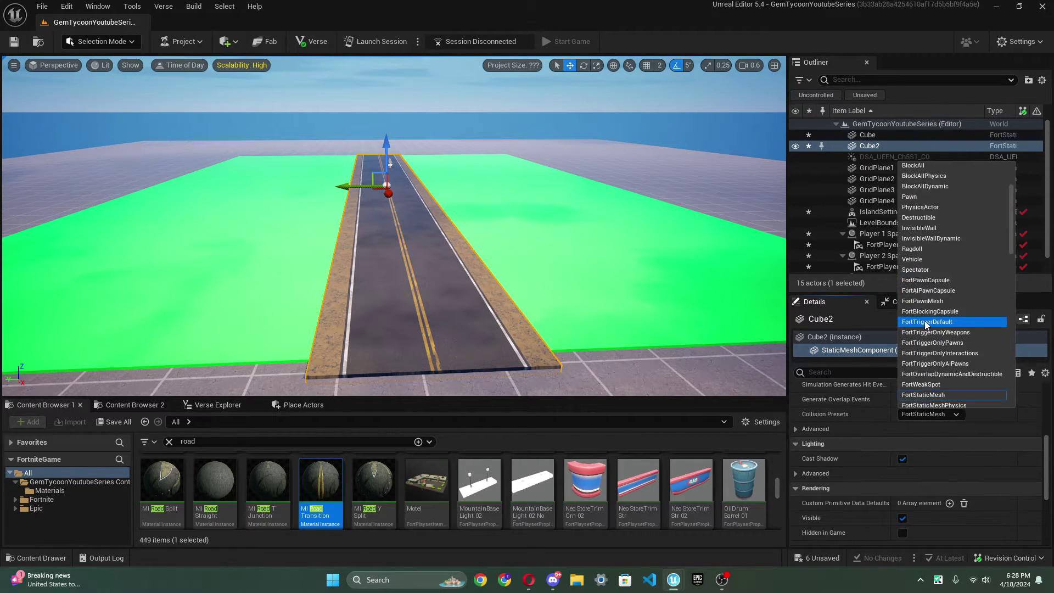
pyautogui.click(923, 169)
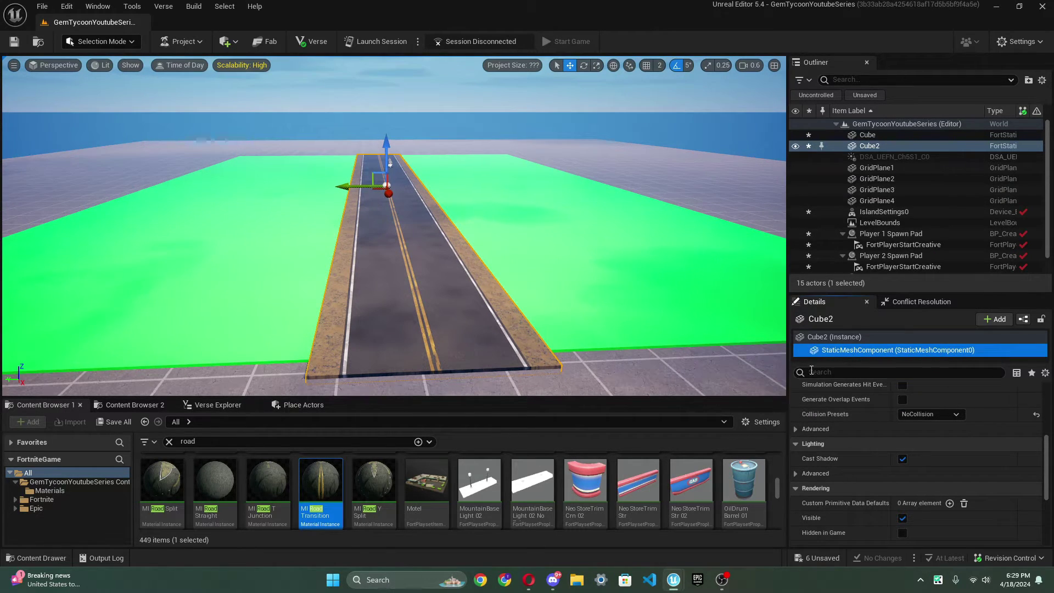
pyautogui.click(929, 414)
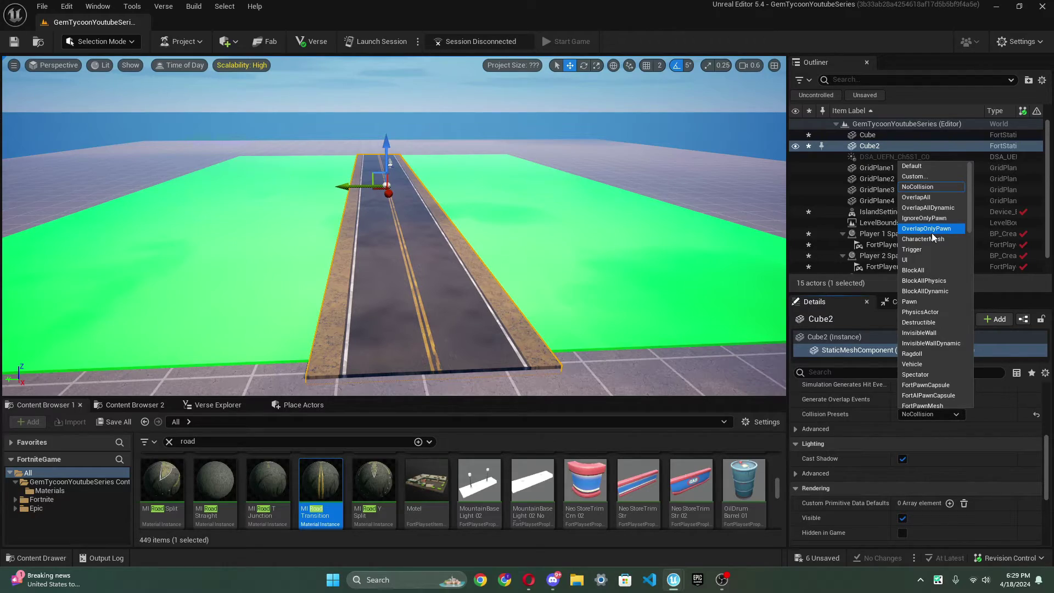
pyautogui.click(1036, 415)
# Look closely at the road's dirt edge and search all content for "sidewalk"
pyautogui.moveTo(535, 291); pyautogui.dragTo(477, 157, button='right')
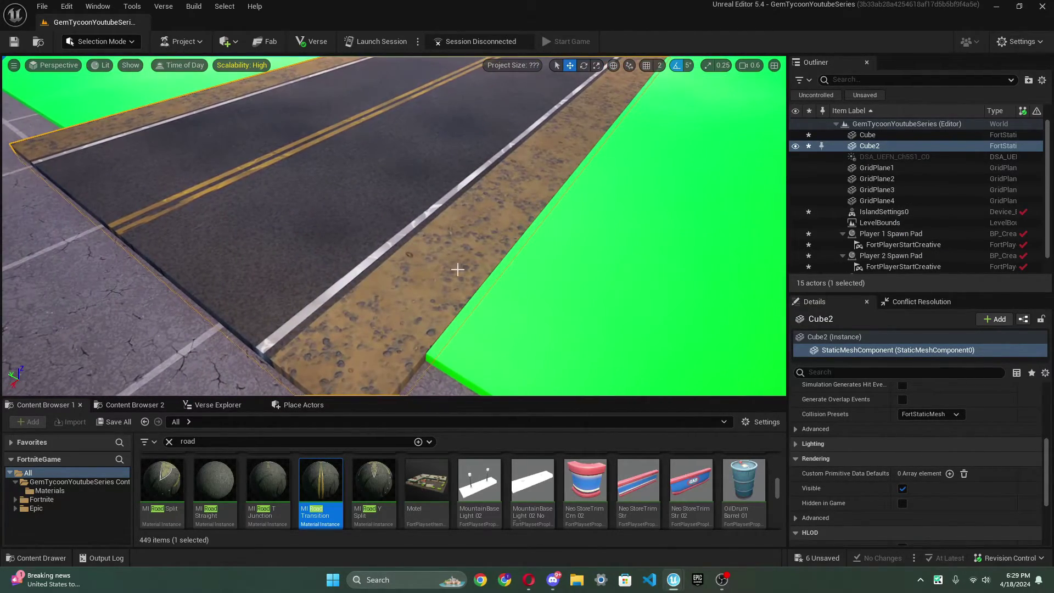
pyautogui.moveTo(571, 274); pyautogui.dragTo(437, 434, button='right')
pyautogui.moveTo(211, 441); pyautogui.dragTo(152, 451)
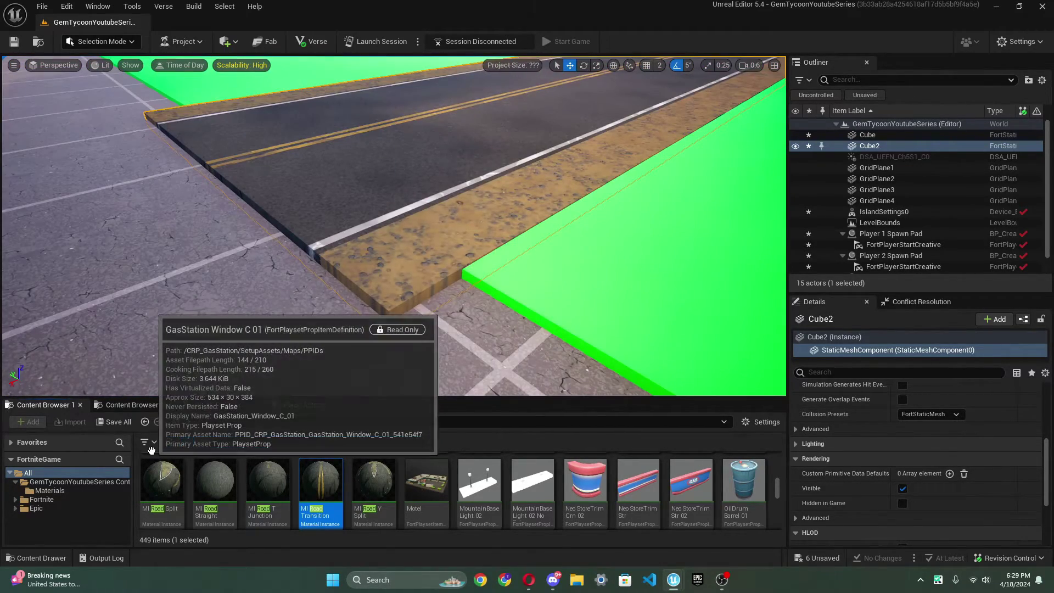
pyautogui.write('sidewalk')
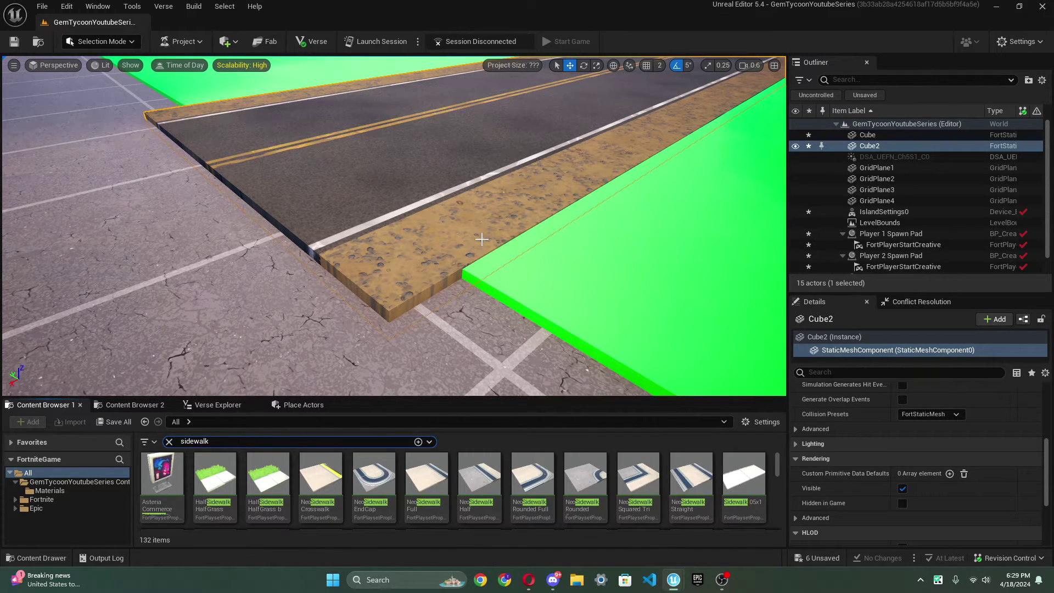
# Try placing a Sidewalk 05x1 prop beside the road and stretching it along the road's edge, and undo the placement
pyautogui.moveTo(622, 331); pyautogui.dragTo(506, 258)
pyautogui.moveTo(506, 259); pyautogui.dragTo(543, 195, button='right')
pyautogui.press('r')
pyautogui.moveTo(257, 203); pyautogui.dragTo(99, 222)
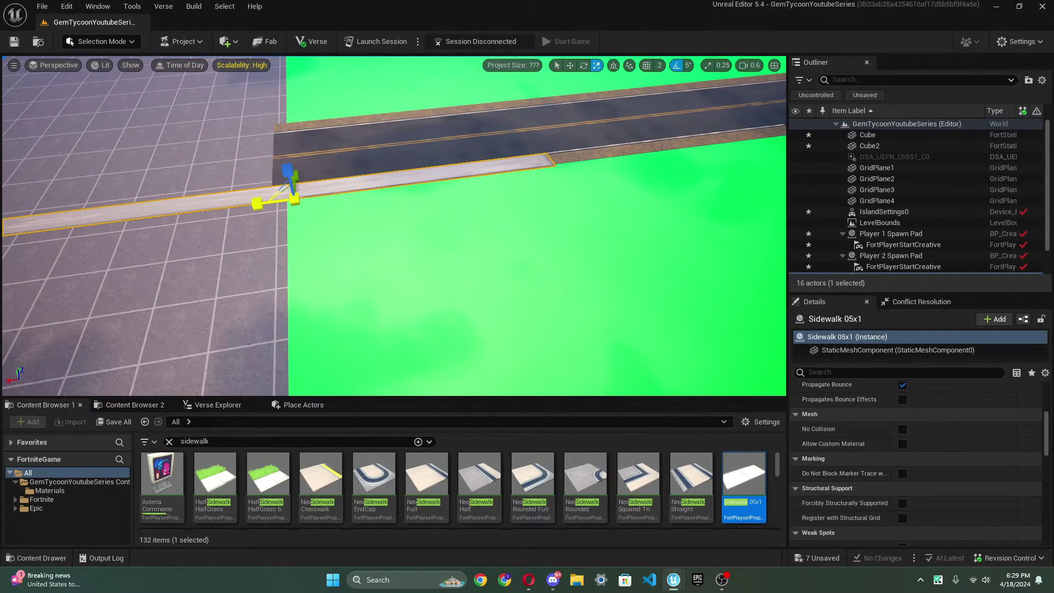
pyautogui.moveTo(639, 173); pyautogui.dragTo(610, 174, button='right')
pyautogui.moveTo(382, 98); pyautogui.dragTo(483, 133)
pyautogui.hotkey('ctrl', 'z')
pyautogui.hotkey('ctrl', 'z')
pyautogui.hotkey('ctrl', 'z')
pyautogui.moveTo(483, 134); pyautogui.dragTo(593, 149, button='right')
pyautogui.hotkey('ctrl', 'z')
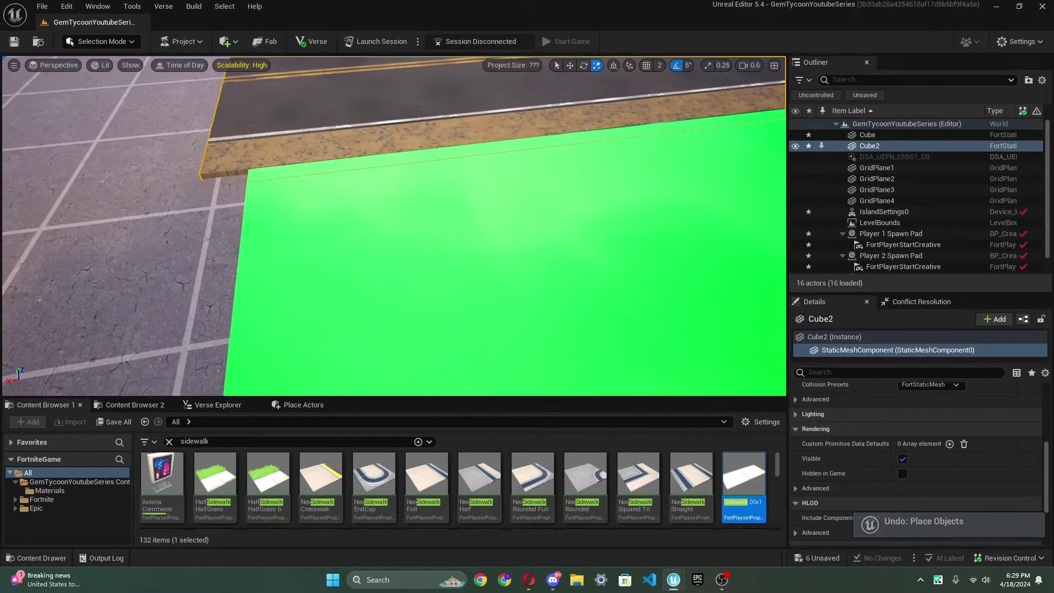
# Add a basic Cube shape and move it onto the dirt shoulder at the near end of the road
pyautogui.scroll(-1, 540, 504)
pyautogui.scroll(-5, 539, 504)
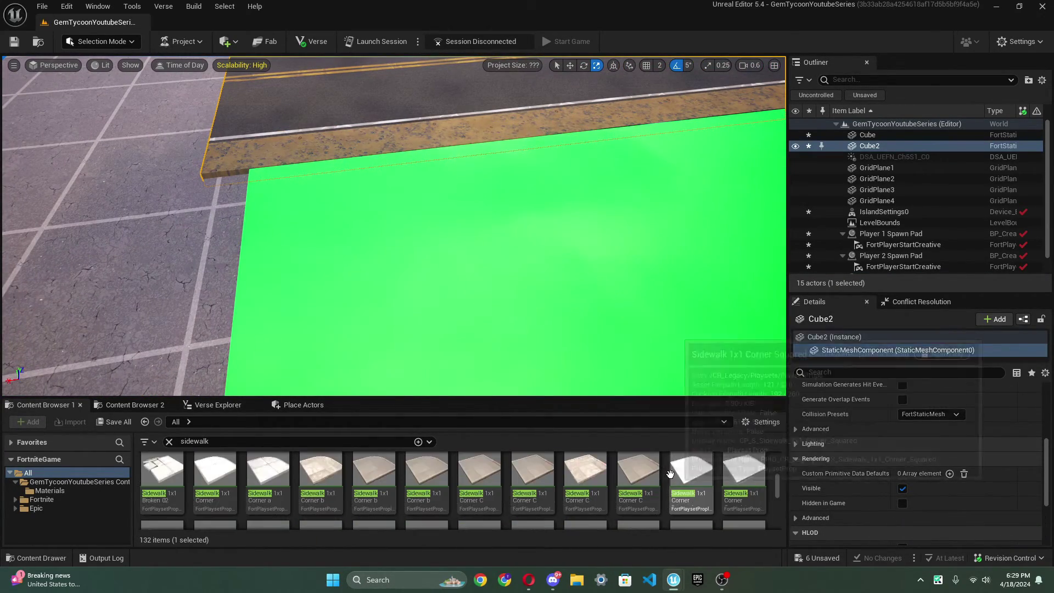
pyautogui.moveTo(537, 275); pyautogui.dragTo(516, 263, button='right')
pyautogui.click(226, 41)
pyautogui.moveTo(258, 109)
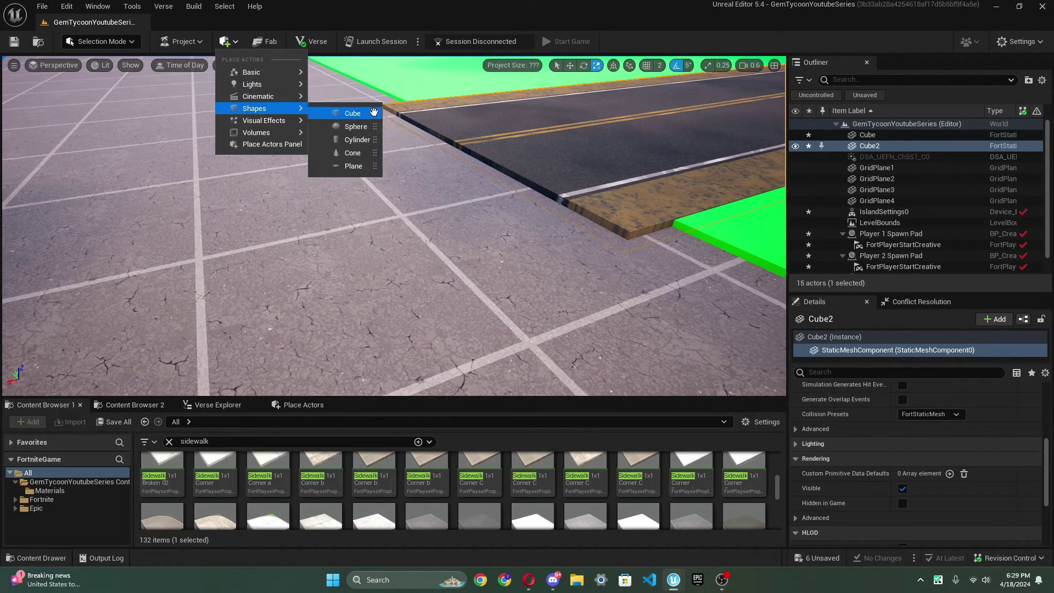
pyautogui.click(357, 110)
pyautogui.moveTo(447, 212); pyautogui.dragTo(475, 212, button='right')
pyautogui.press('w')
pyautogui.moveTo(364, 224); pyautogui.dragTo(562, 198)
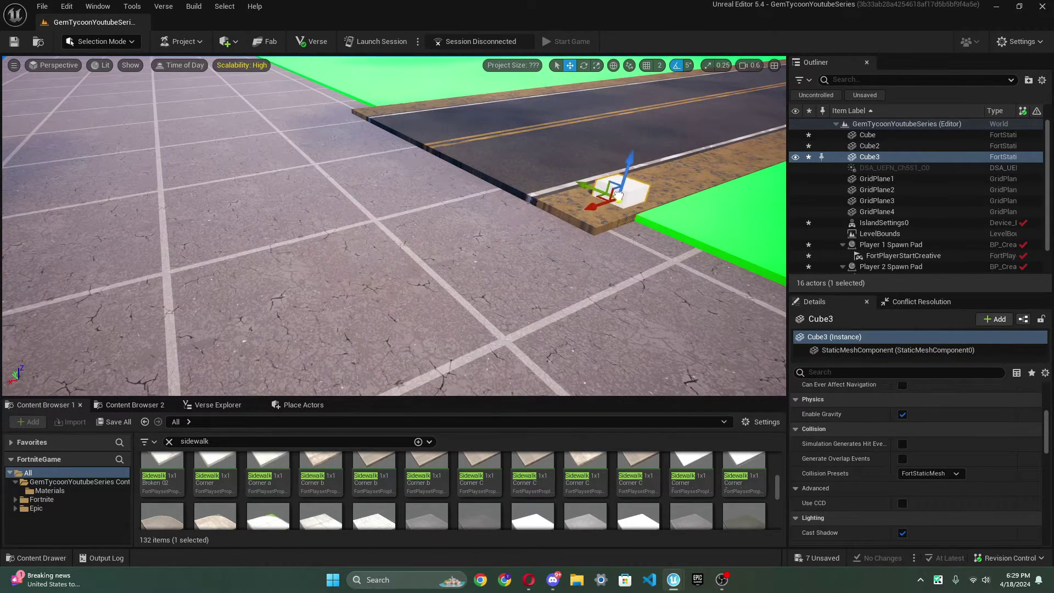
# Try the MI_Simple_Gray20_Flat material on the new cube
pyautogui.moveTo(568, 203); pyautogui.dragTo(885, 353, button='right')
pyautogui.click(597, 66)
pyautogui.scroll(6, 911, 463)
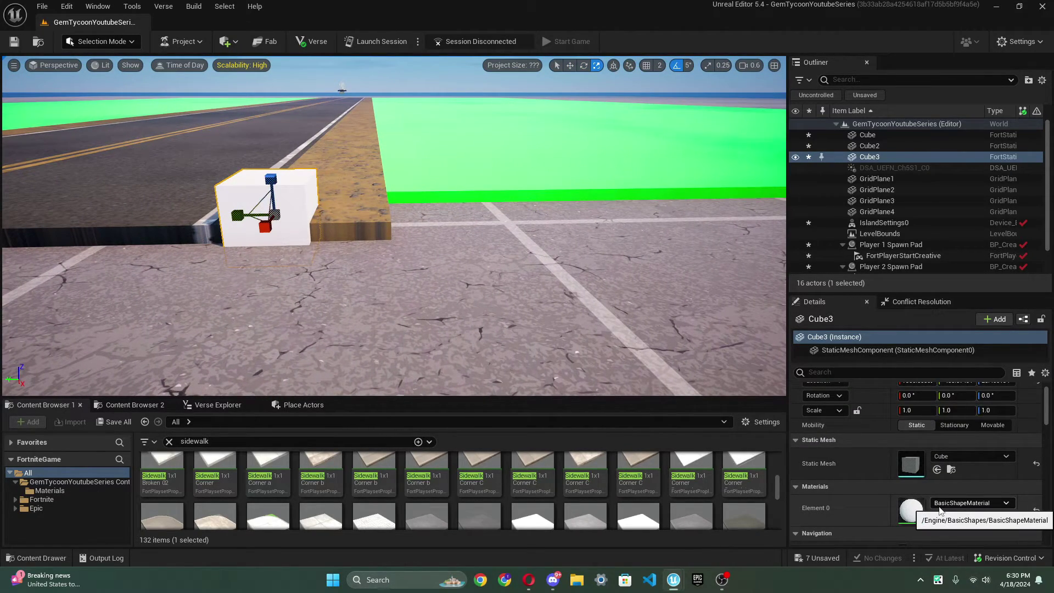
pyautogui.click(939, 505)
pyautogui.write('gray')
pyautogui.click(962, 445)
# Apply the MI_Simple_Gray40_Flat material to the new cube and frame it in the viewport
pyautogui.moveTo(624, 291); pyautogui.dragTo(560, 264, button='right')
pyautogui.press('w')
pyautogui.click(955, 504)
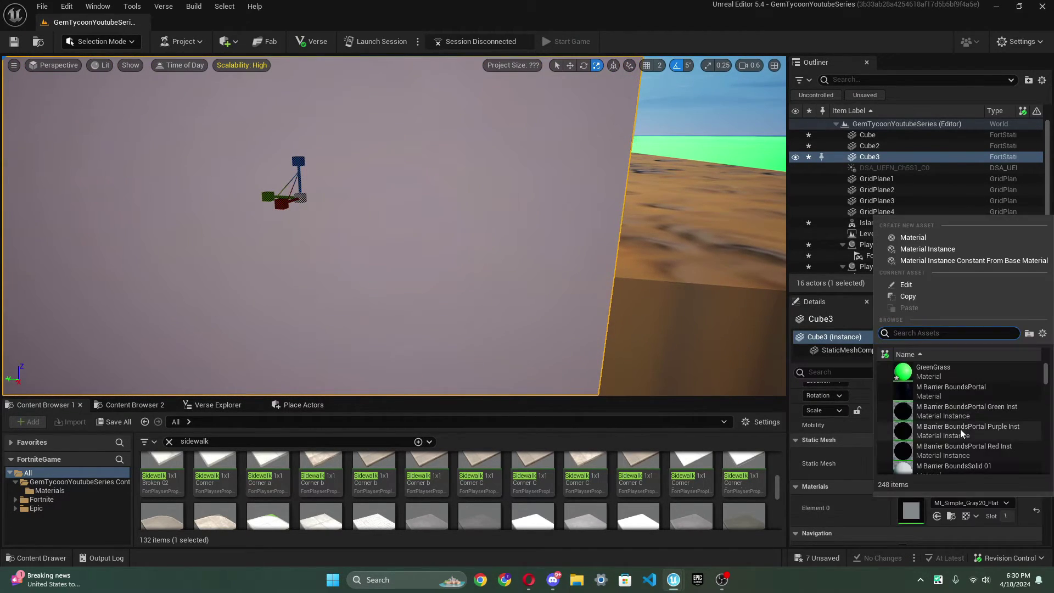
pyautogui.scroll(-5, 966, 416)
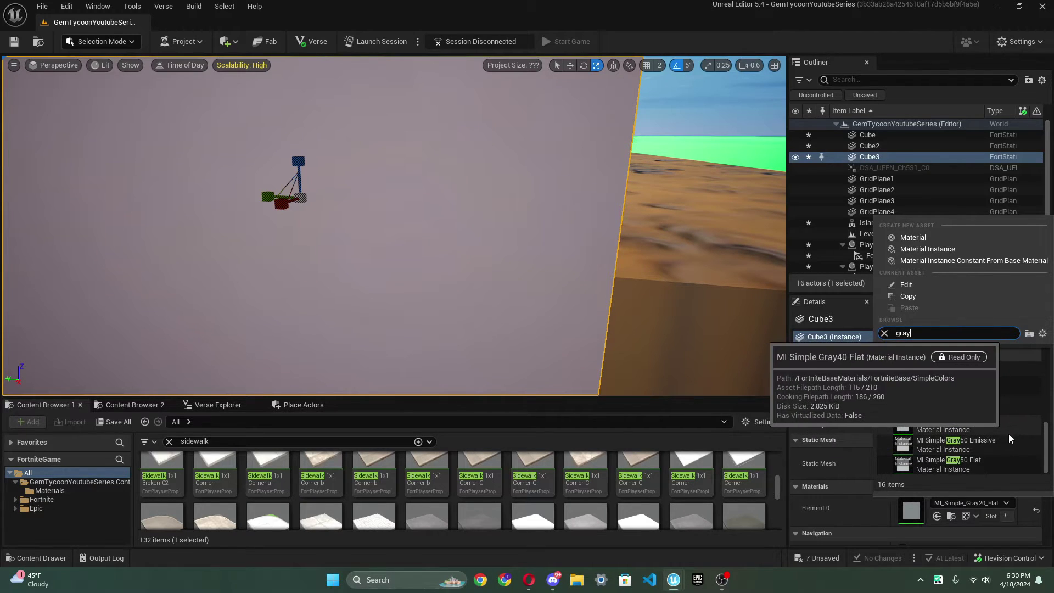
pyautogui.click(1009, 434)
pyautogui.press('f')
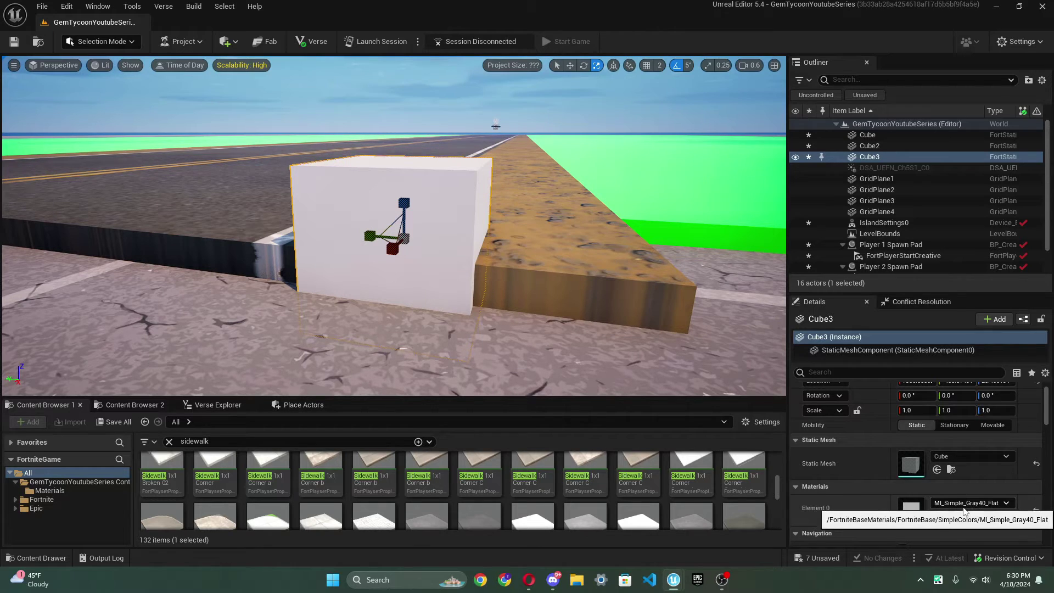
# Flatten the gray cube to a Z scale of about 0.37 and widen it over the road's dirt shoulder to a Y scale of about 2.29
pyautogui.moveTo(404, 203); pyautogui.dragTo(404, 269)
pyautogui.moveTo(404, 203); pyautogui.dragTo(447, 174)
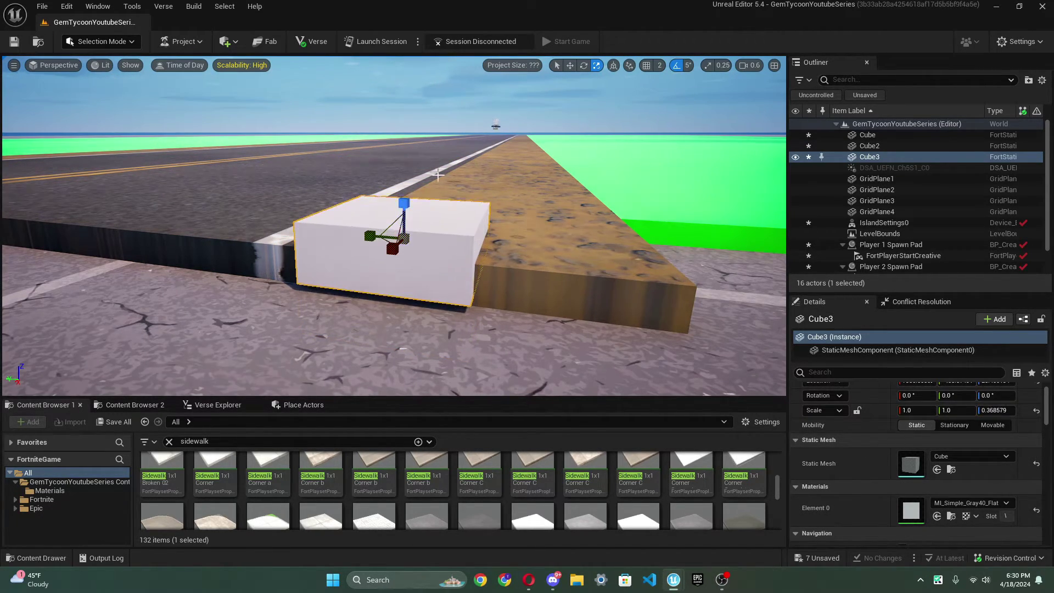
pyautogui.press('a')
pyautogui.moveTo(447, 174); pyautogui.dragTo(503, 148, button='right')
pyautogui.press('w')
pyautogui.press('s')
pyautogui.press('w')
pyautogui.moveTo(455, 234); pyautogui.dragTo(473, 221, button='right')
pyautogui.rightClick(462, 241)
pyautogui.press('s')
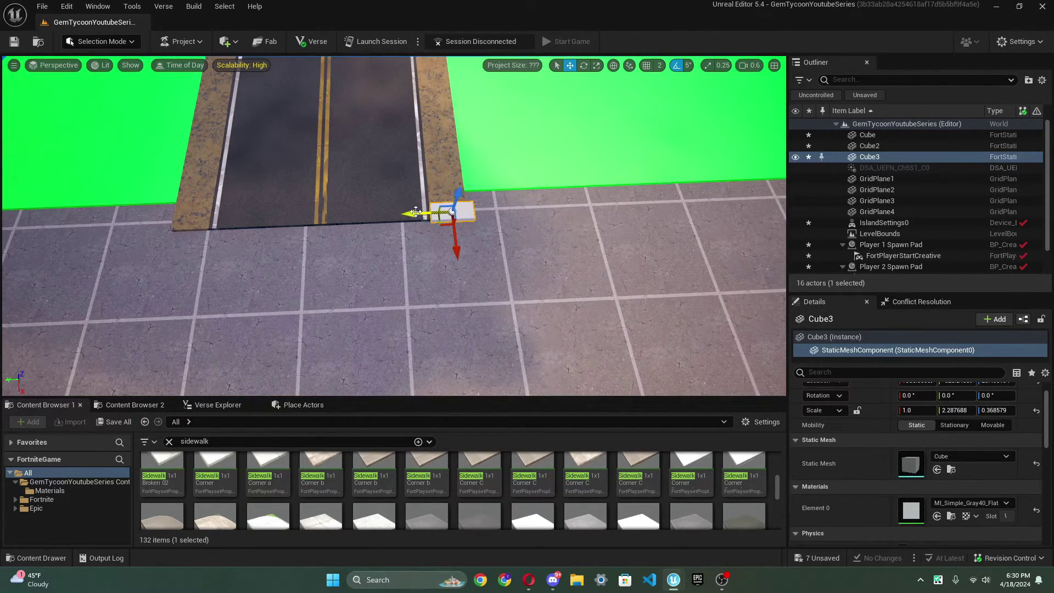
# Copy the Y scale value of the road slab
pyautogui.scroll(-3, 807, 211)
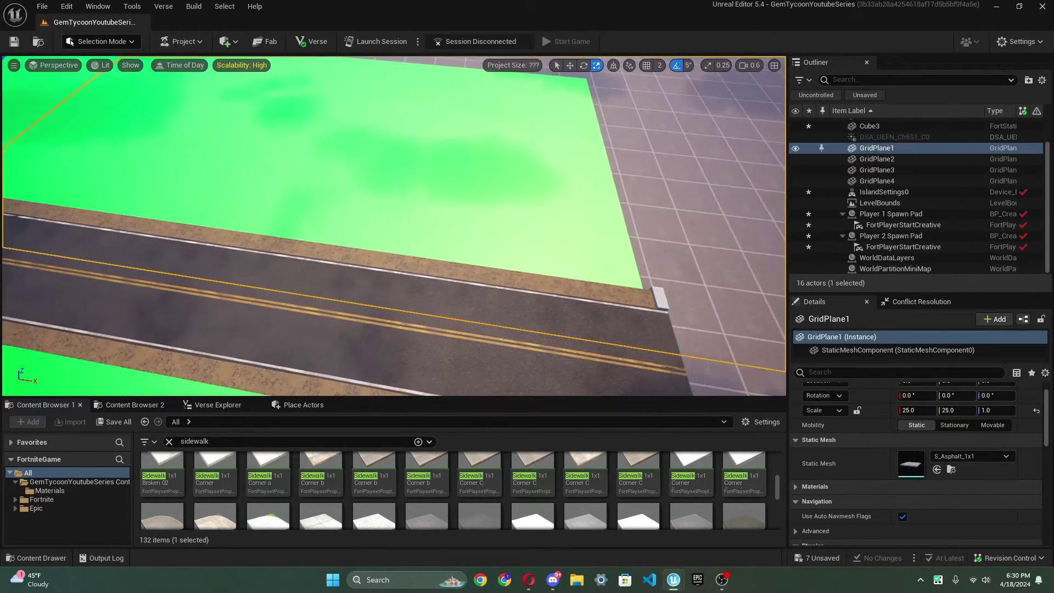
pyautogui.moveTo(516, 208); pyautogui.dragTo(452, 233, button='right')
pyautogui.click(451, 232)
pyautogui.scroll(1, 924, 433)
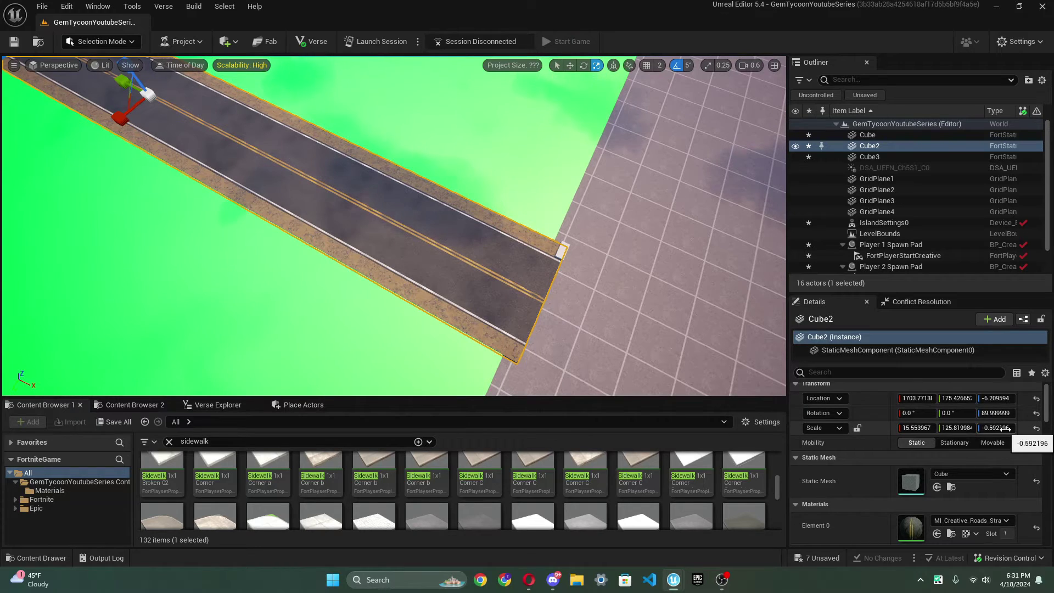
pyautogui.scroll(1, 982, 433)
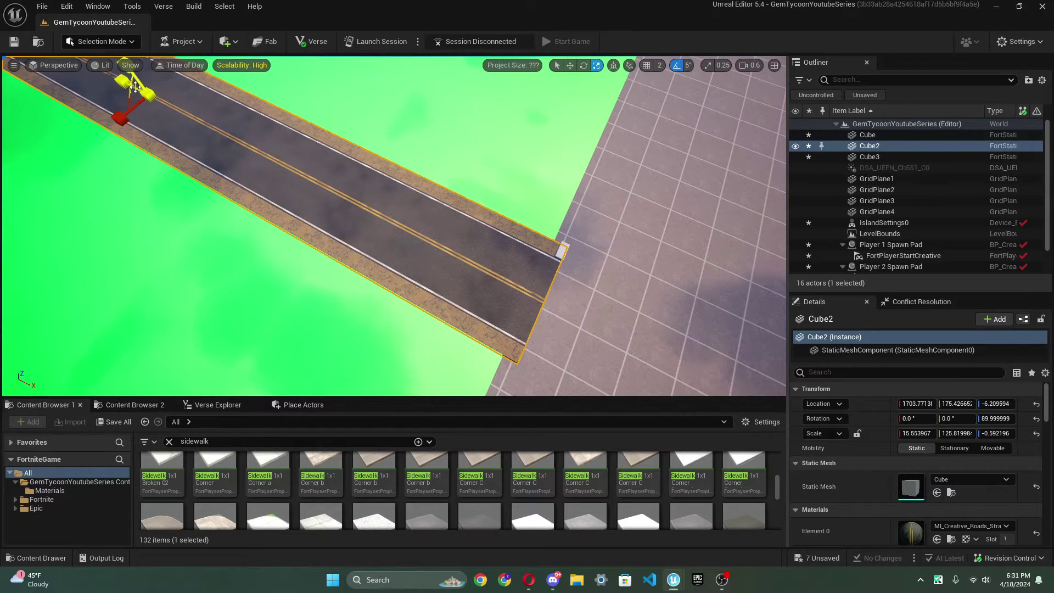
pyautogui.click(951, 433)
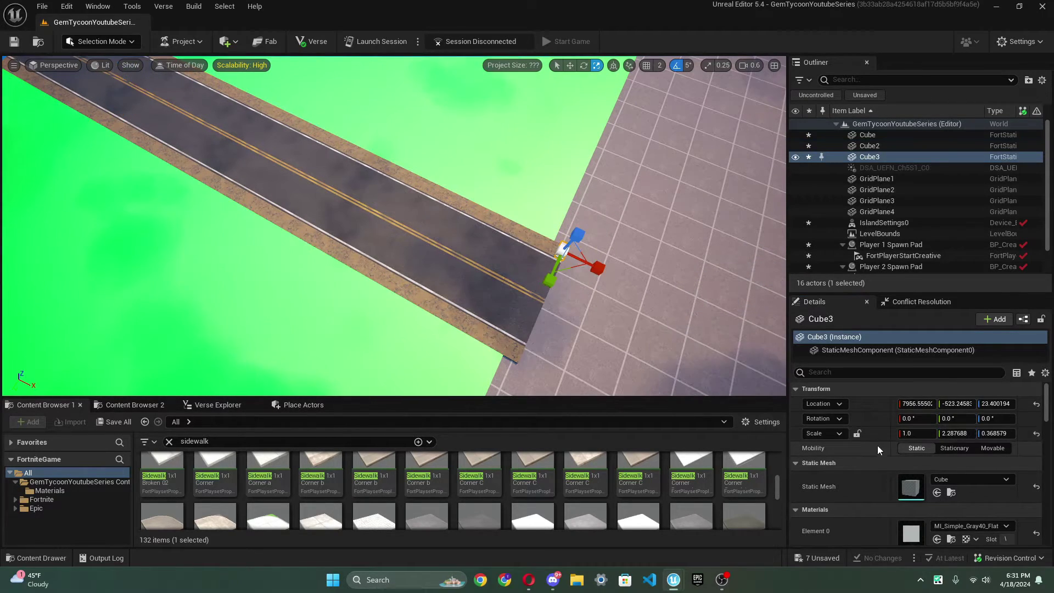
# Try the road's copied scale of about 125.82 as the gray cube's Y scale, and undo it
pyautogui.click(964, 430)
pyautogui.hotkey('ctrl', 'v')
pyautogui.press('Return')
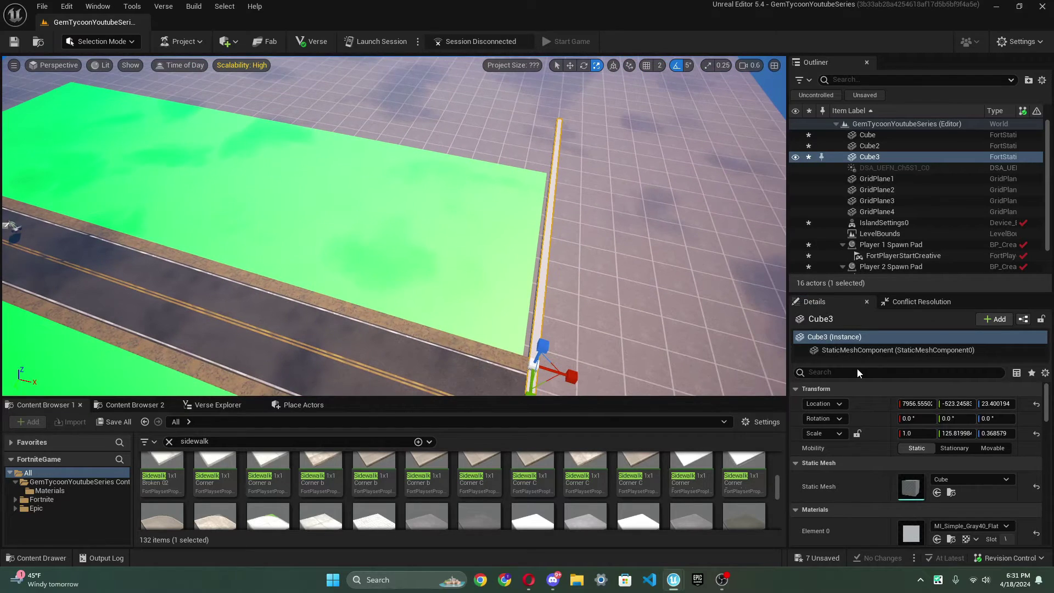
pyautogui.hotkey('ctrl', 'z')
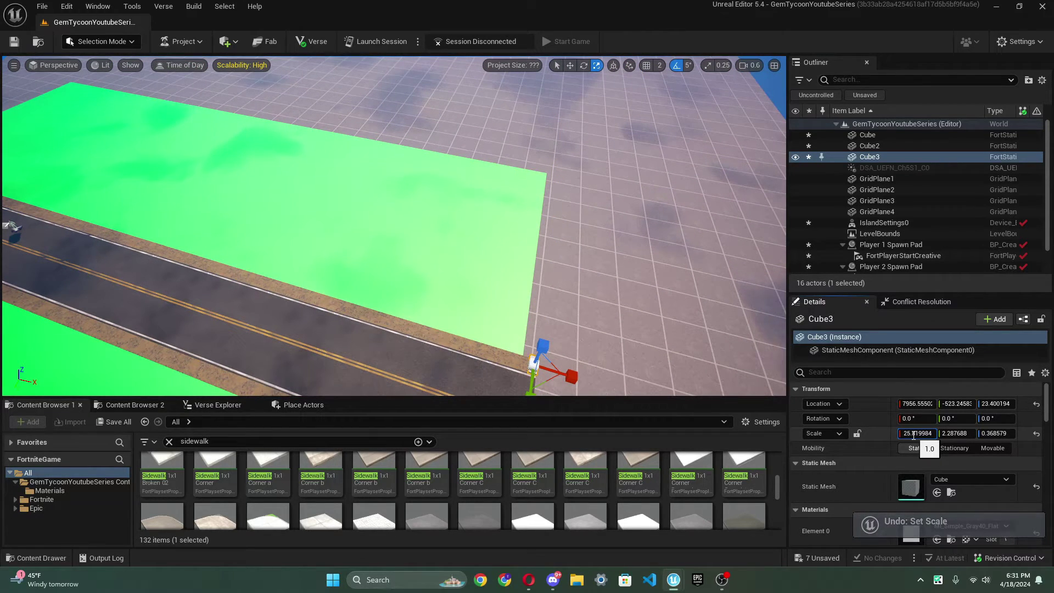
# Set the gray cube's X scale to the copied 125.82 and slide it along the road to an X location of about 1706.82
pyautogui.press('Return')
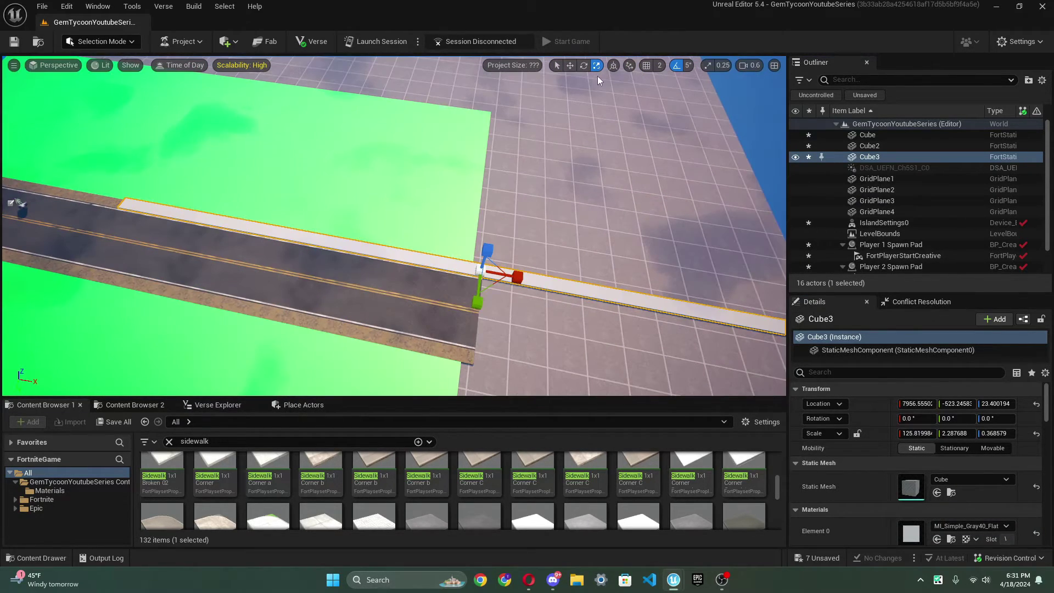
pyautogui.moveTo(516, 278); pyautogui.dragTo(153, 212)
# Widen the gray sidewalk strip to a Y scale of about 2.76 so it covers the road's dirt shoulder
pyautogui.moveTo(153, 211); pyautogui.dragTo(60, 137, button='right')
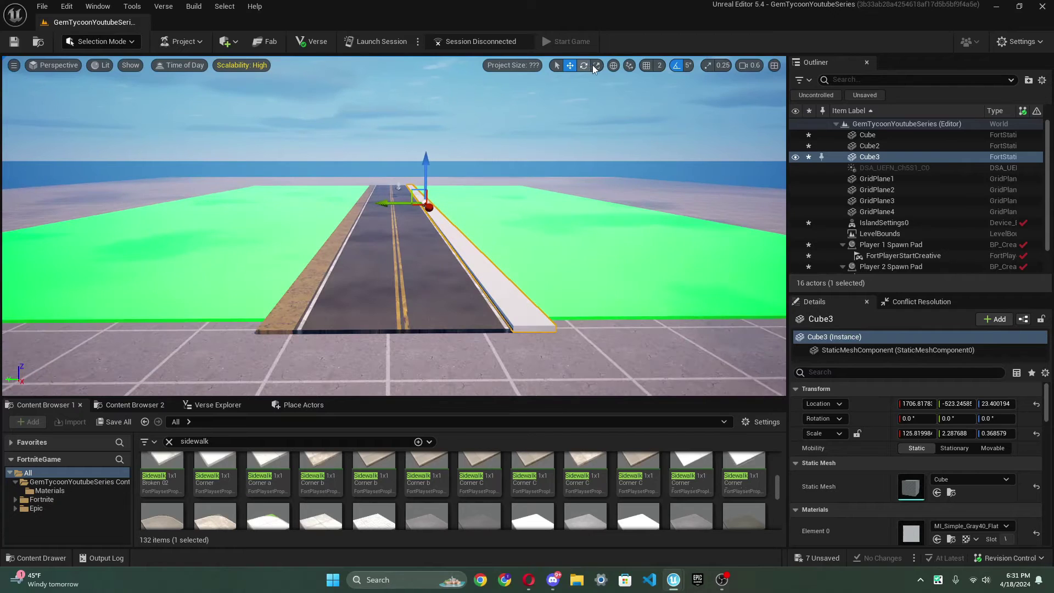
pyautogui.moveTo(390, 204); pyautogui.dragTo(378, 205)
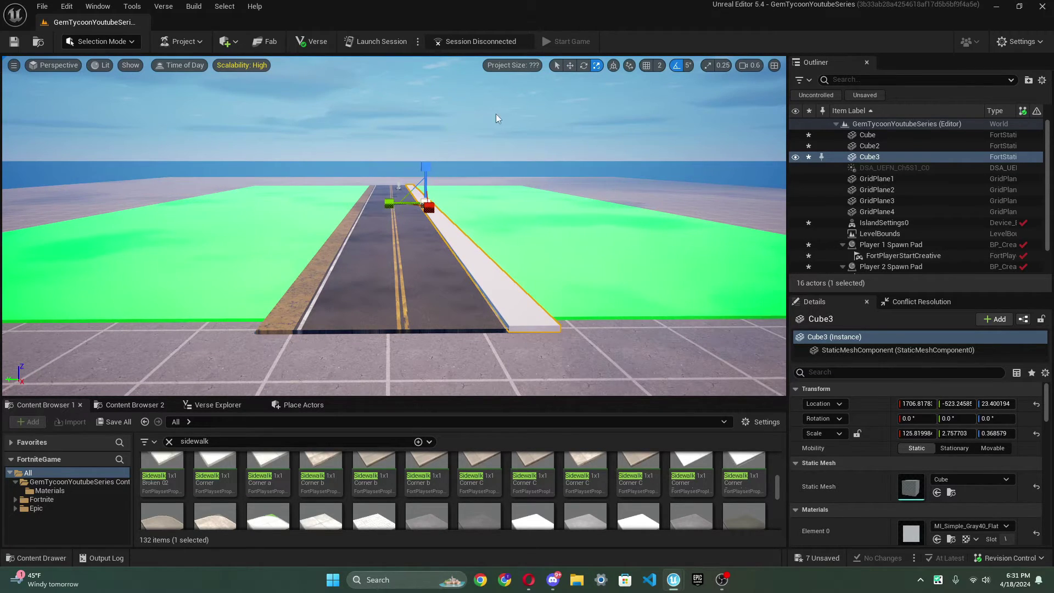
# Shift the gray sidewalk strip sideways against the road's edge, to a Y location of about -537.65
pyautogui.click(570, 65)
pyautogui.moveTo(494, 132); pyautogui.dragTo(494, 159, button='right')
pyautogui.moveTo(401, 160); pyautogui.dragTo(406, 162)
pyautogui.press('w')
pyautogui.moveTo(405, 163)
pyautogui.mouseDown(button='right')
pyautogui.moveTo(405, 209)
pyautogui.moveTo(439, 231)
pyautogui.moveTo(406, 187)
pyautogui.moveTo(405, 162)
pyautogui.mouseUp(button='right')
pyautogui.moveTo(406, 249); pyautogui.dragTo(404, 248)
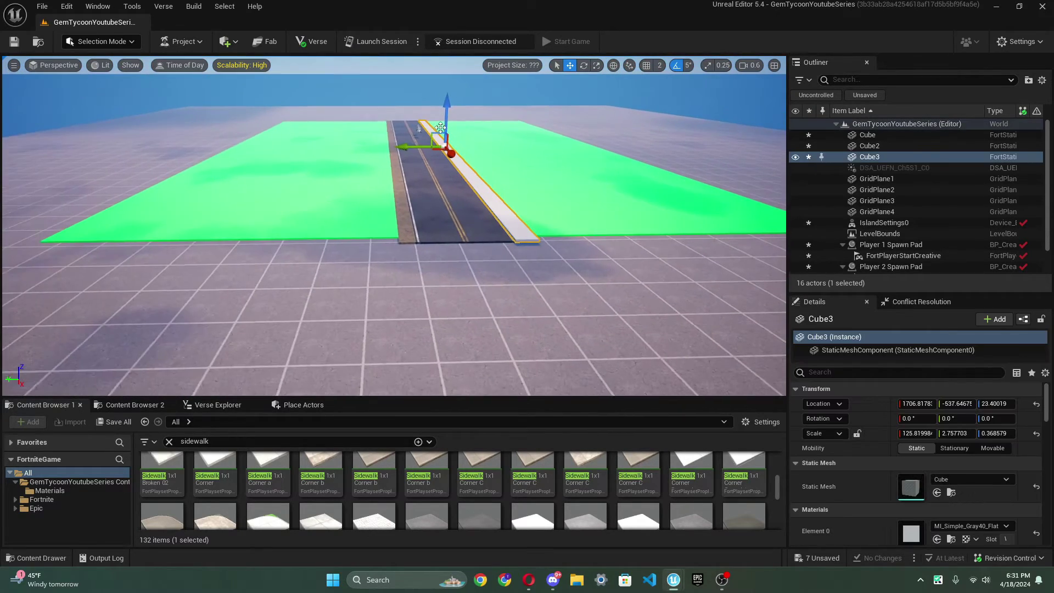
# Duplicate the sidewalk strip onto the road's opposite edge and nudge the original strip to a Y location of about -537.41
pyautogui.keyDown('alt'); pyautogui.moveTo(418, 149); pyautogui.dragTo(366, 150); pyautogui.keyUp('alt')
pyautogui.press('w')
pyautogui.moveTo(403, 162)
pyautogui.mouseDown(button='right')
pyautogui.moveTo(417, 170)
pyautogui.moveTo(403, 162)
pyautogui.mouseUp(button='right')
pyautogui.moveTo(397, 157); pyautogui.dragTo(393, 167)
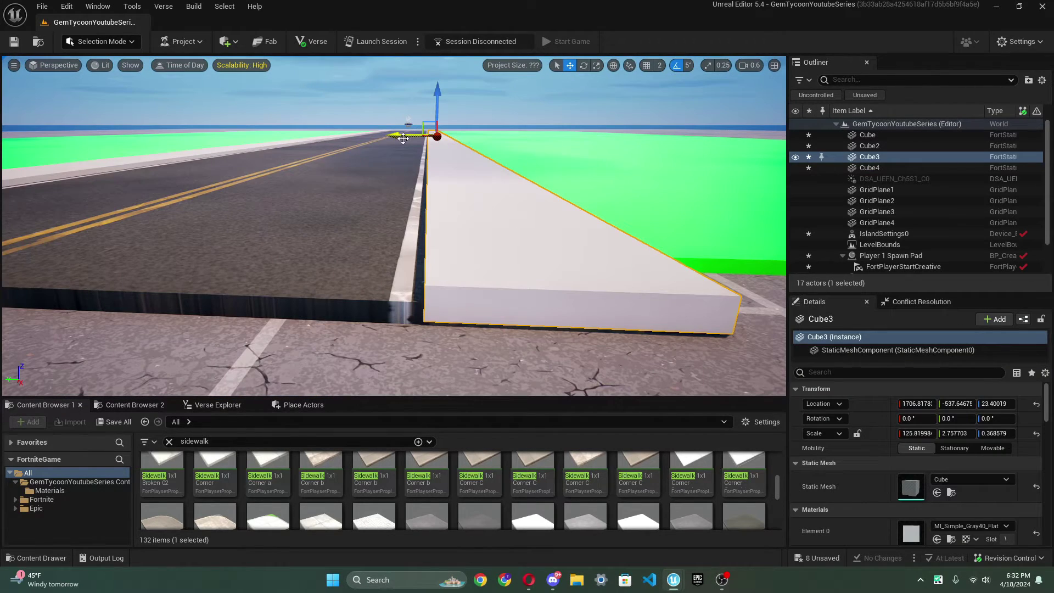
pyautogui.moveTo(403, 138); pyautogui.dragTo(402, 138)
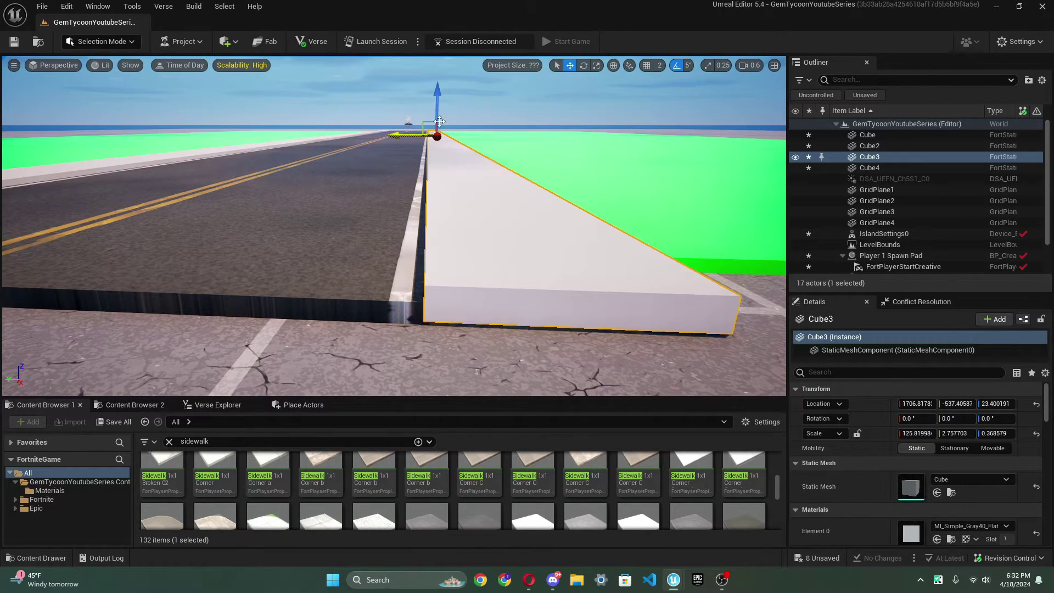
pyautogui.click(505, 109)
pyautogui.press('s')
pyautogui.moveTo(505, 109)
pyautogui.mouseDown(button='right')
pyautogui.moveTo(505, 140)
pyautogui.moveTo(505, 89)
pyautogui.moveTo(502, 101)
pyautogui.mouseUp(button='right')
pyautogui.press('w')
pyautogui.press('d')
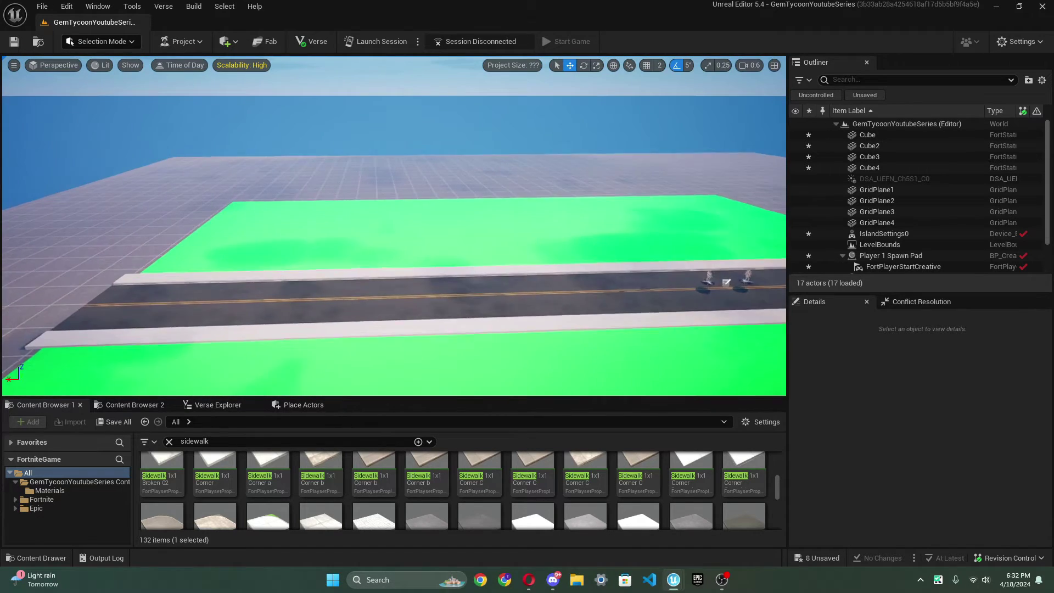
pyautogui.moveTo(453, 187); pyautogui.dragTo(452, 198, button='right')
pyautogui.press('w')
pyautogui.press('a')
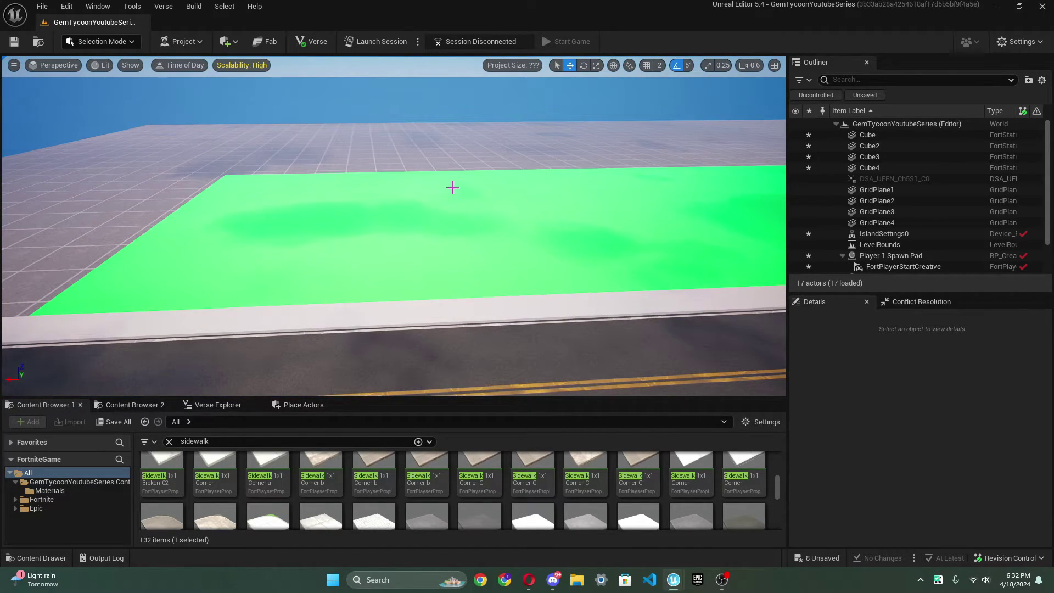
pyautogui.click(230, 41)
pyautogui.moveTo(245, 109)
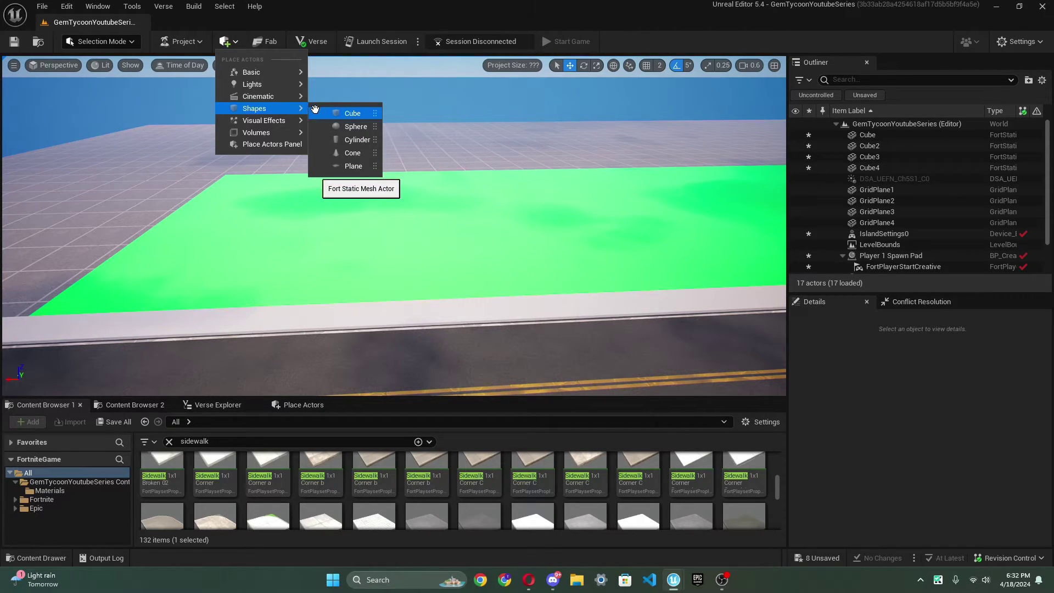
pyautogui.click(338, 113)
pyautogui.moveTo(511, 230); pyautogui.dragTo(435, 226, button='right')
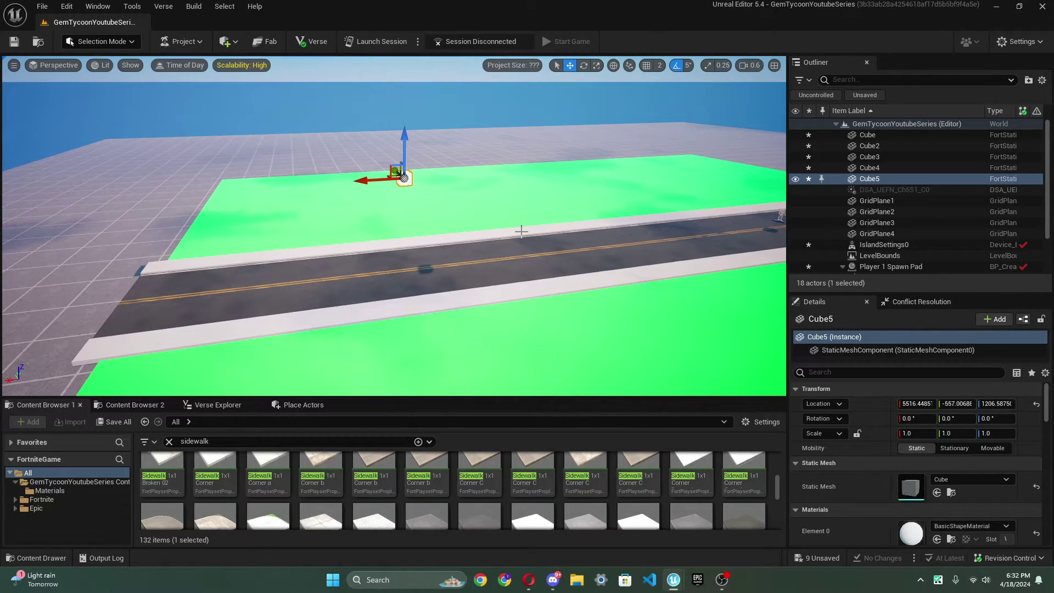
pyautogui.press('Delete')
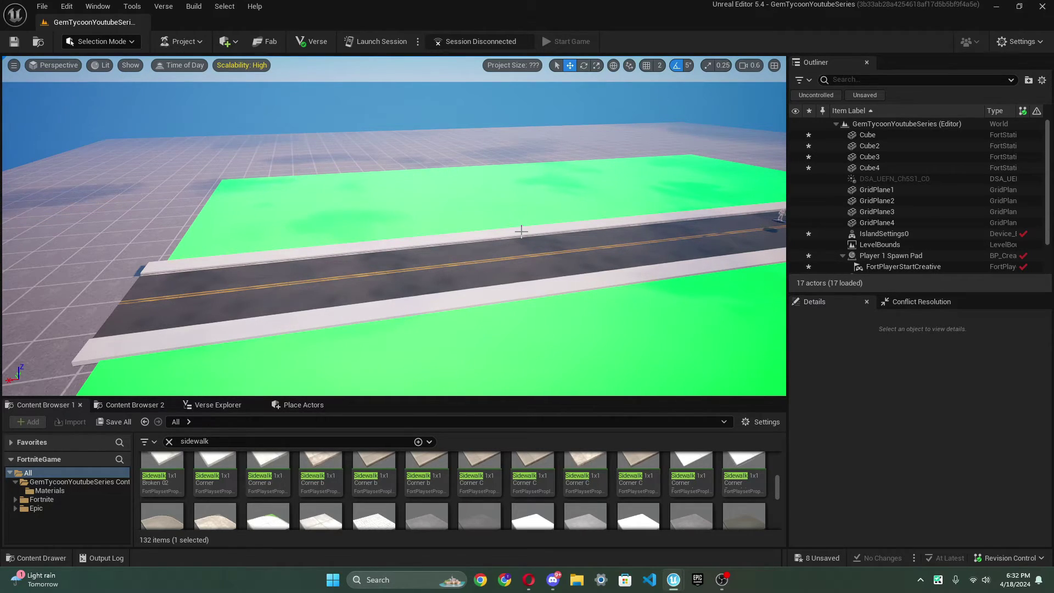
# Add a cube and place it on the grass beside the road at about X 4575.59, Y 2372.09, Z 19.77
pyautogui.click(228, 42)
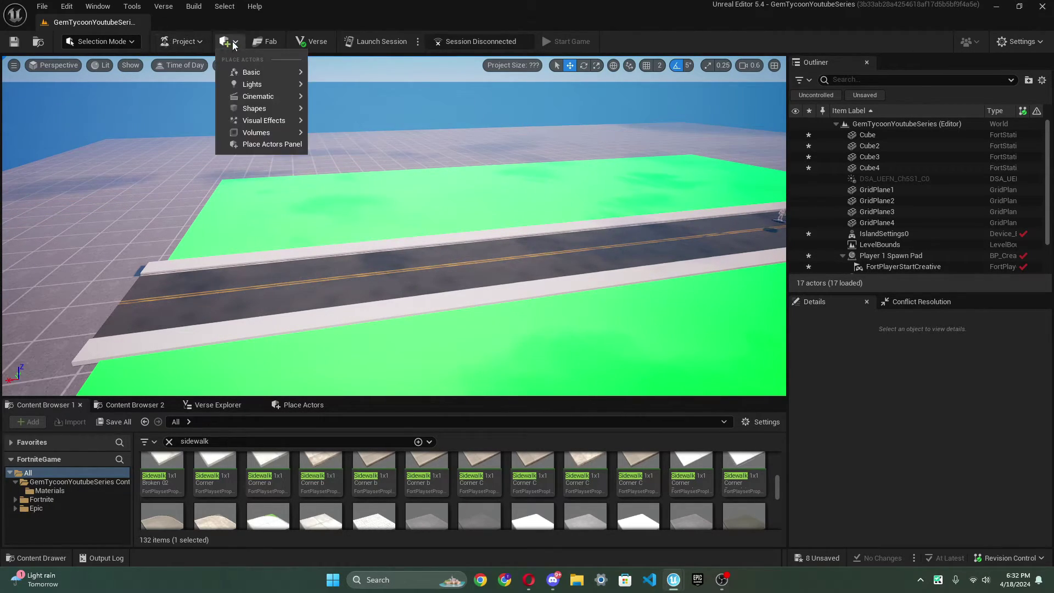
pyautogui.click(357, 113)
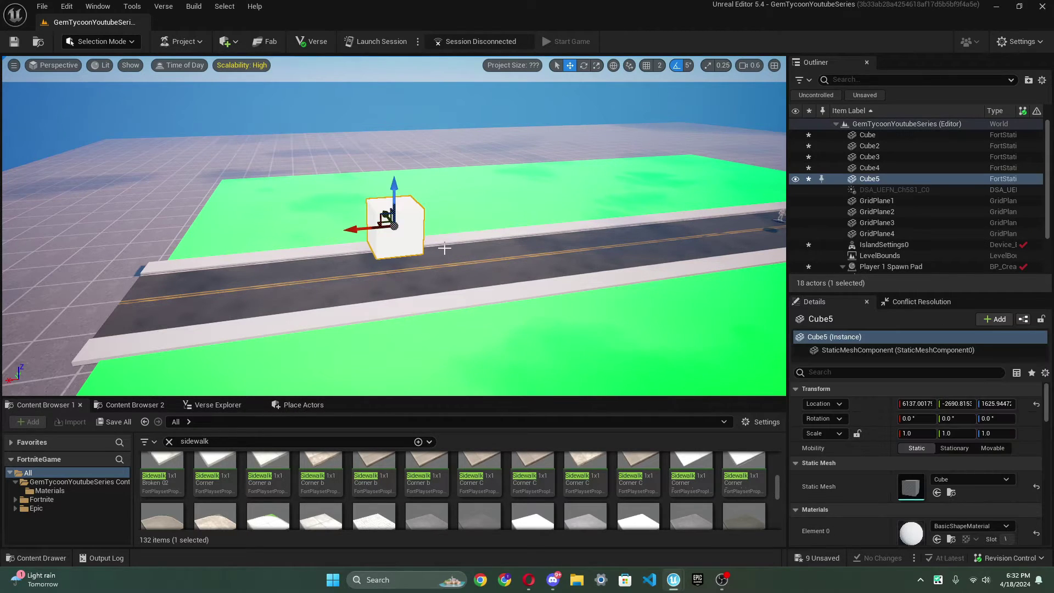
pyautogui.moveTo(394, 225); pyautogui.dragTo(378, 207)
pyautogui.moveTo(379, 208); pyautogui.dragTo(406, 230, button='right')
pyautogui.moveTo(412, 212); pyautogui.dragTo(456, 202)
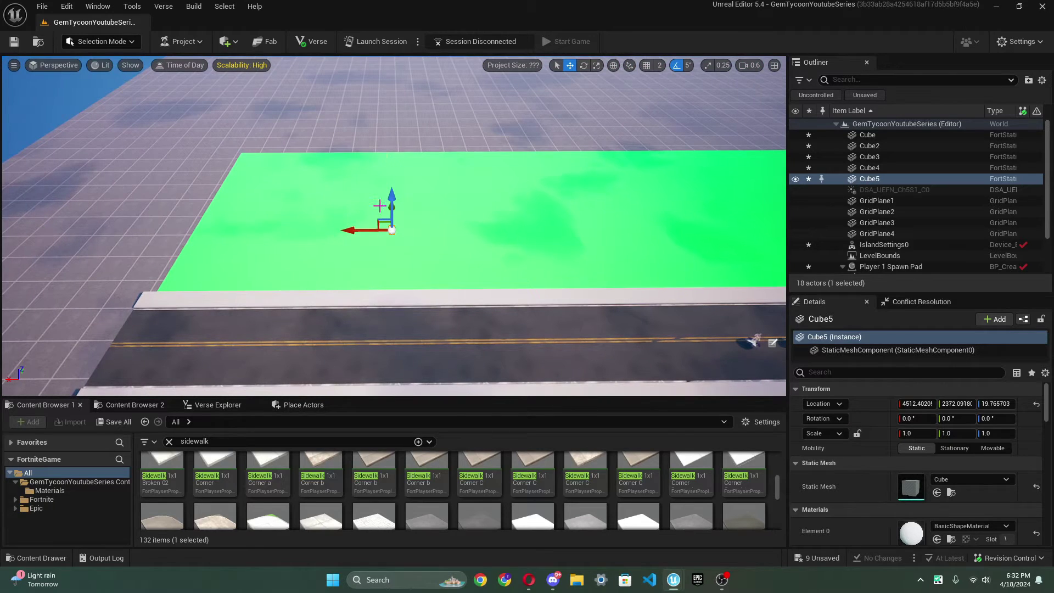
pyautogui.moveTo(363, 230); pyautogui.dragTo(357, 232)
# Stretch the cube into a long beam with a Y scale of about 26.02 and place it at about X 4253.20, Y 3796.58
pyautogui.moveTo(357, 231); pyautogui.dragTo(583, 93, button='right')
pyautogui.press('r')
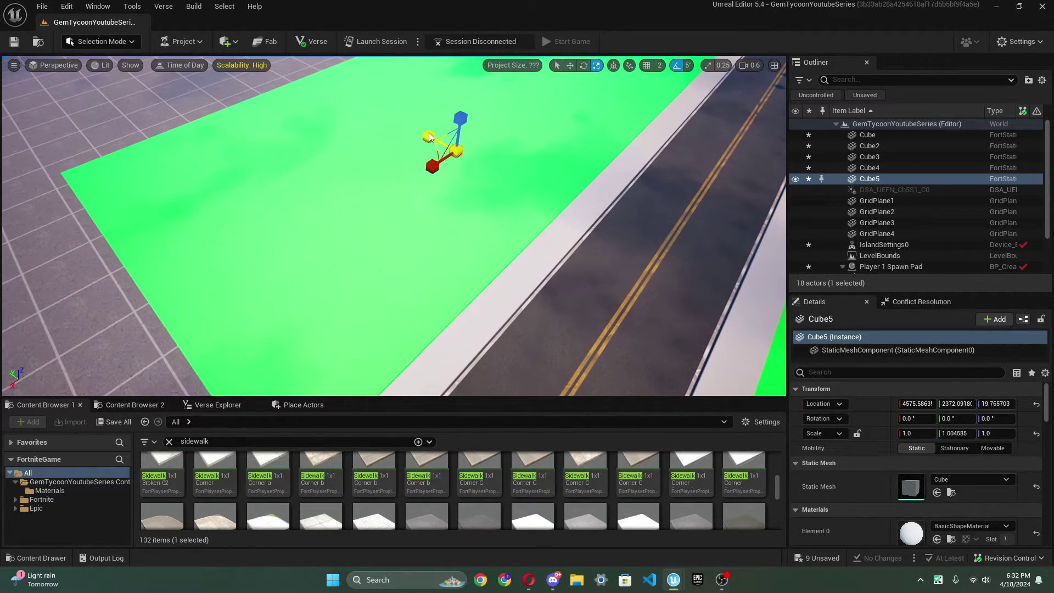
pyautogui.press('w')
pyautogui.moveTo(431, 136); pyautogui.dragTo(358, 92)
# Try a duplicate of the white beam farther along the lawn, at an X location of about 30.85, and delete it
pyautogui.moveTo(358, 91); pyautogui.dragTo(519, 178, button='right')
pyautogui.moveTo(507, 214); pyautogui.dragTo(254, 215)
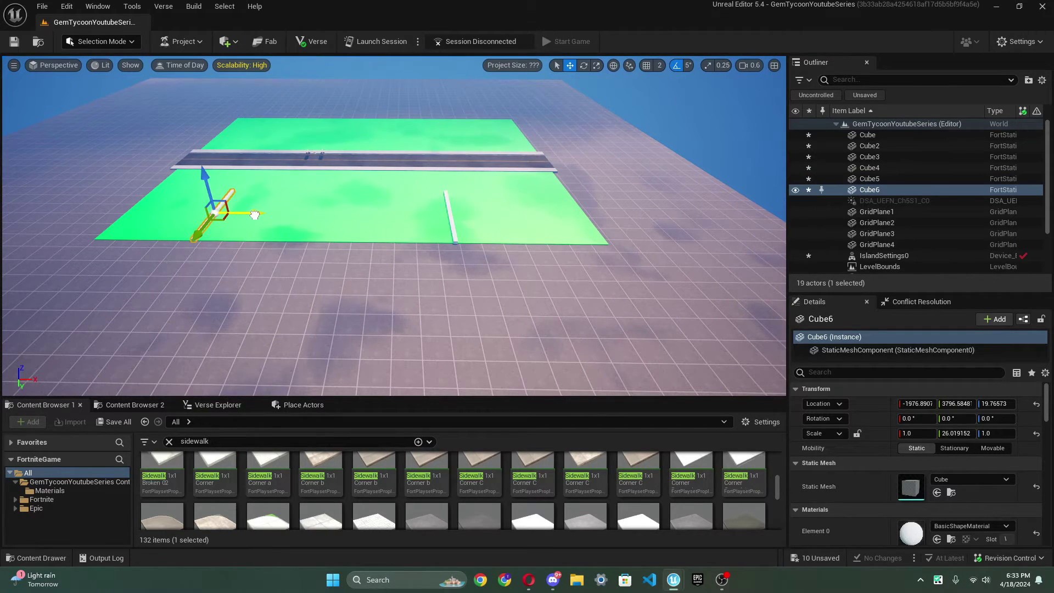
pyautogui.moveTo(545, 230); pyautogui.dragTo(545, 269, button='right')
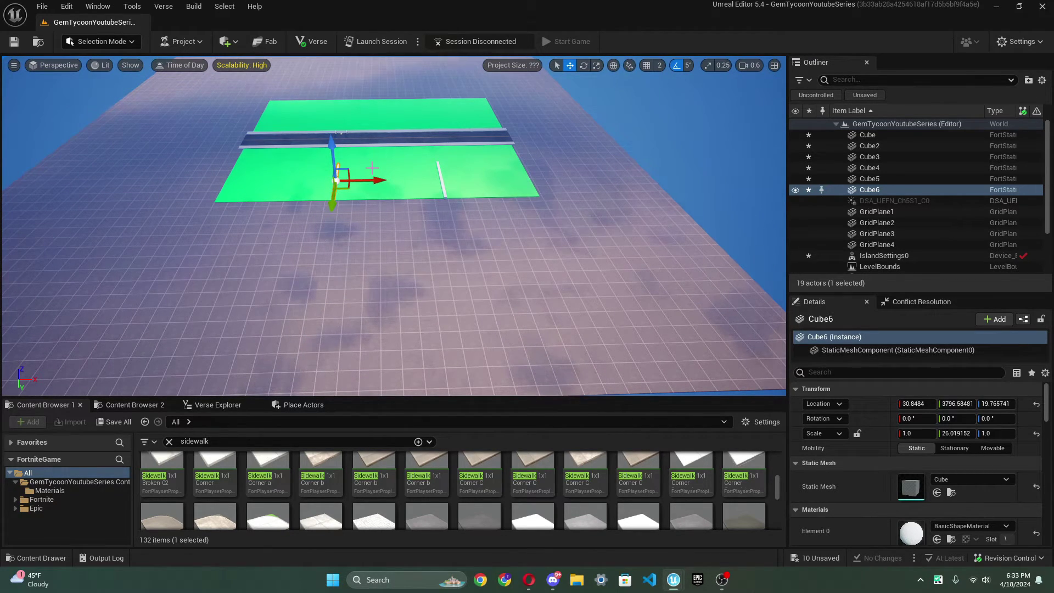
pyautogui.press('Delete')
# Try the MI_Brick_Facade material on the white beam
pyautogui.click(429, 182)
pyautogui.press('f')
pyautogui.click(466, 295)
pyautogui.press('f')
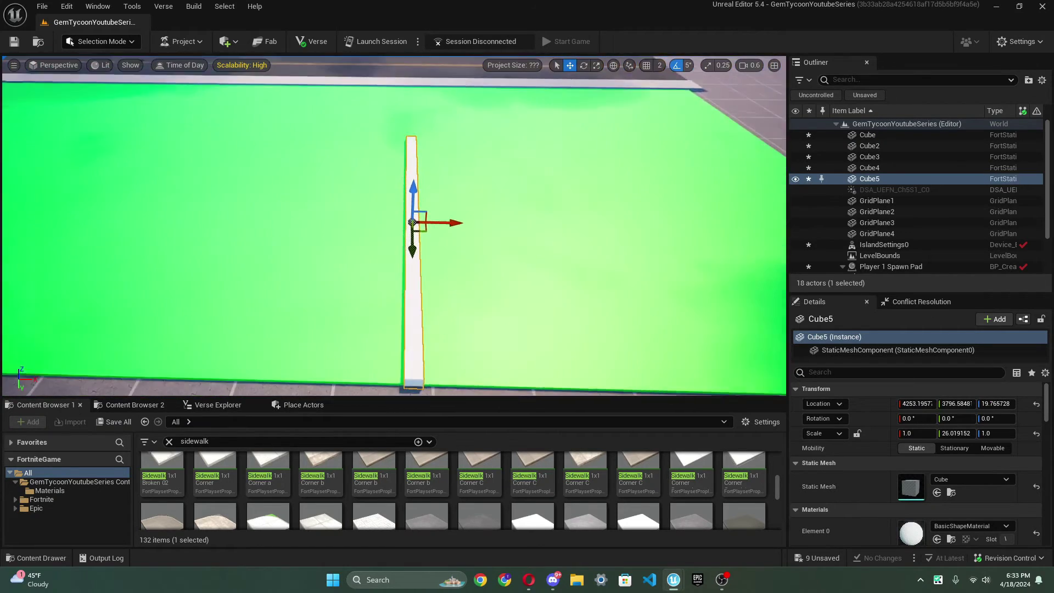
pyautogui.moveTo(494, 231); pyautogui.dragTo(384, 231, button='right')
pyautogui.click(954, 529)
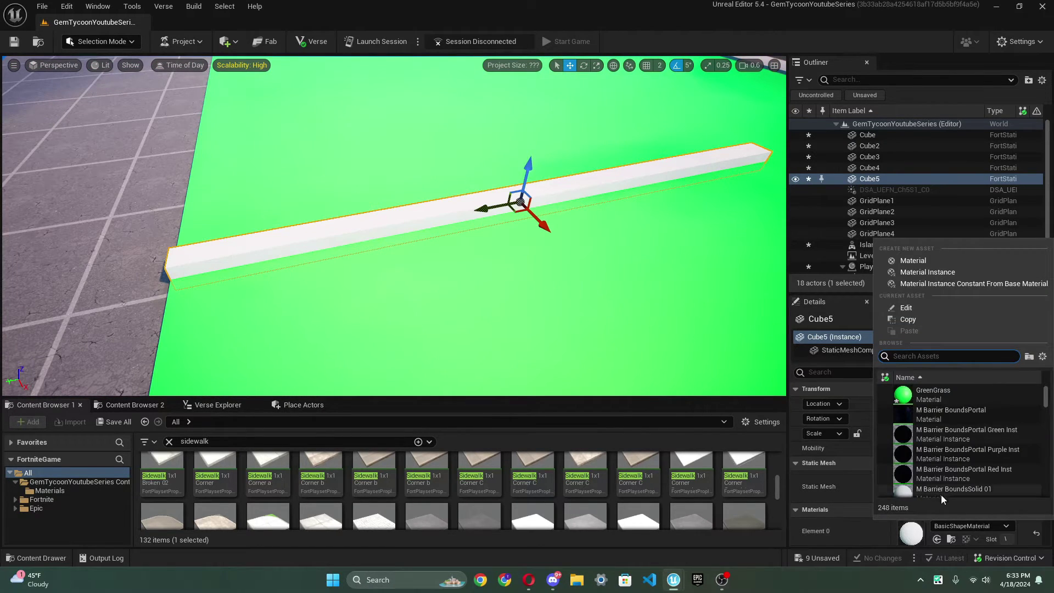
pyautogui.write('brick')
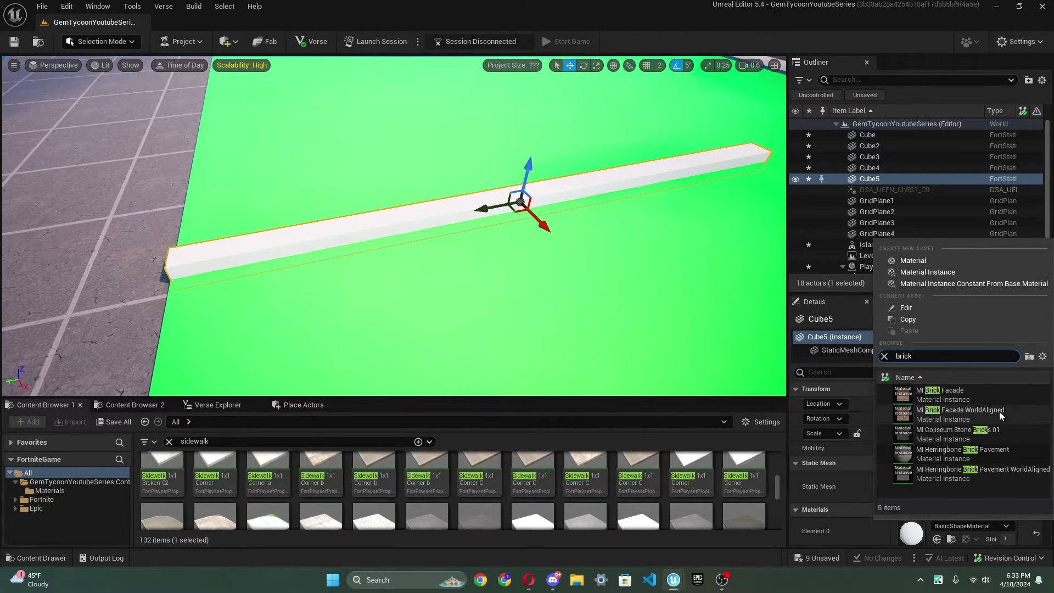
pyautogui.click(996, 398)
# Raise the brick beam into a tall wall with a Z scale of about 12.36
pyautogui.press('w')
pyautogui.moveTo(677, 308); pyautogui.dragTo(642, 272, button='right')
pyautogui.press('s')
pyautogui.press('r')
pyautogui.moveTo(582, 218); pyautogui.dragTo(580, 113)
pyautogui.press('s')
pyautogui.moveTo(556, 284); pyautogui.dragTo(601, 253, button='right')
pyautogui.press('w')
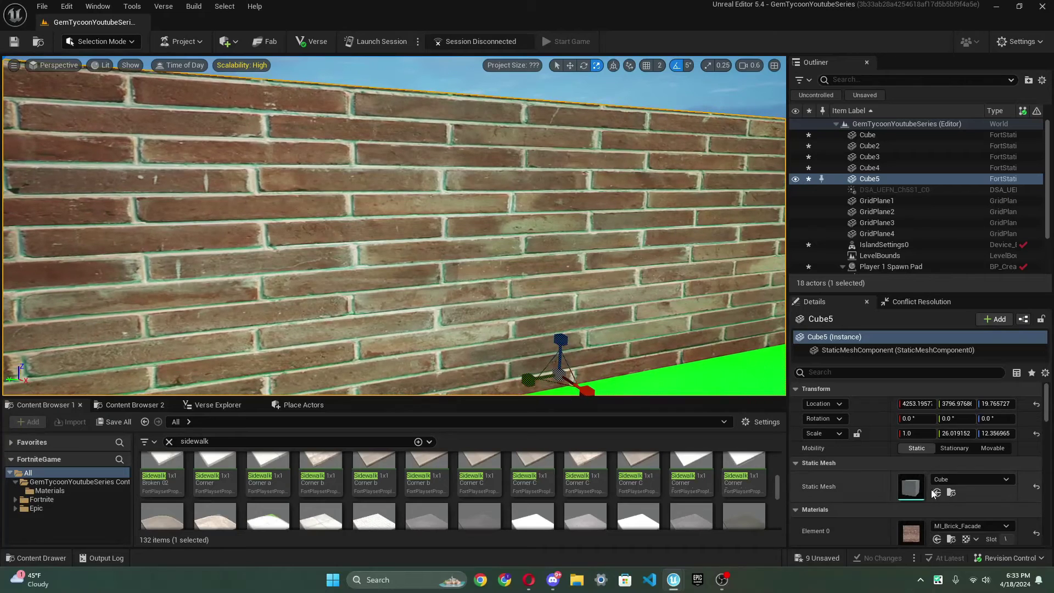
# Try the MI_Herringbone_Brick_Pavement material on the wall
pyautogui.click(971, 526)
pyautogui.write('brick')
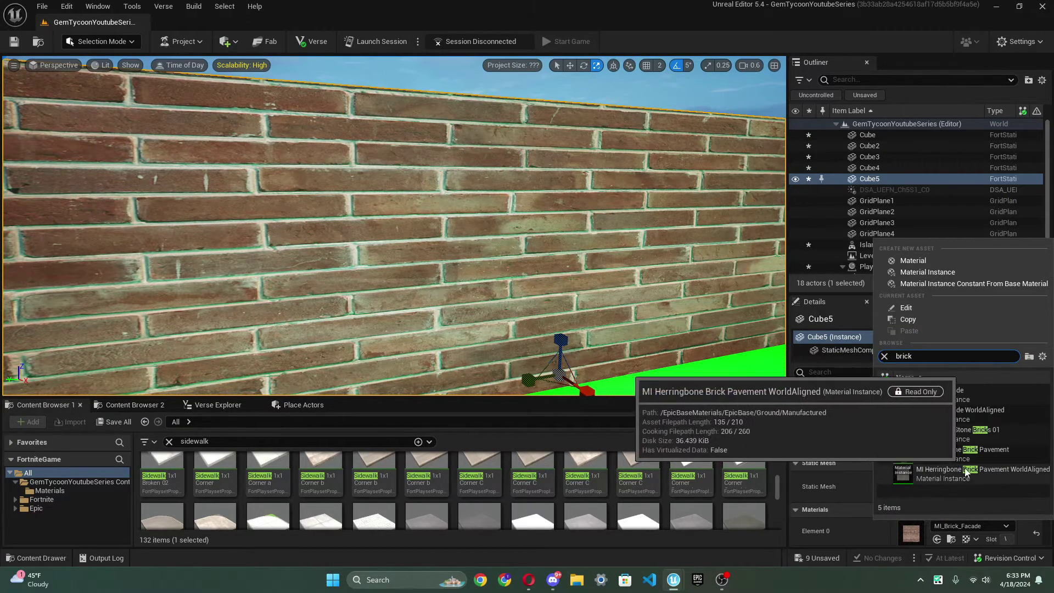
pyautogui.click(975, 453)
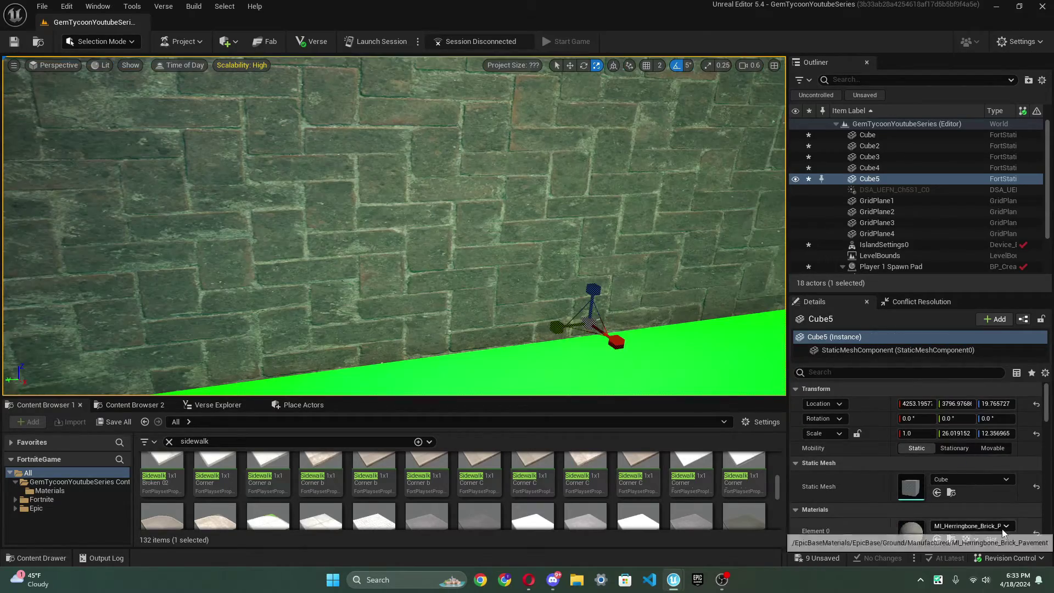
# Try the M_Barrier_BoundsSolid_03 material on the wall and browse the other available materials
pyautogui.click(1002, 526)
pyautogui.scroll(-4, 986, 402)
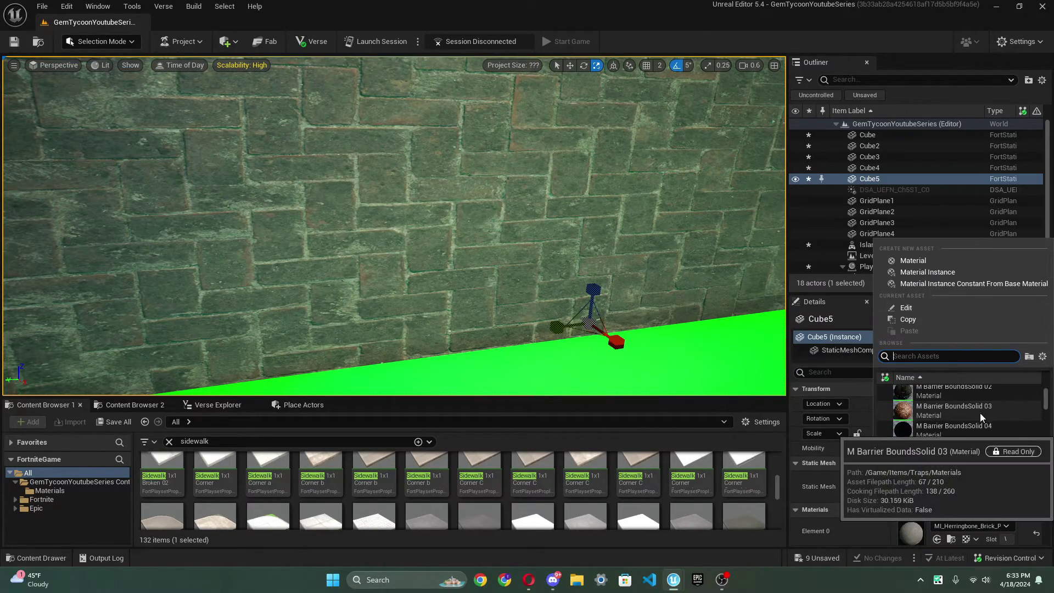
pyautogui.click(980, 413)
pyautogui.scroll(5, 289, 200)
pyautogui.scroll(-6, 291, 194)
pyautogui.scroll(-3, 292, 194)
# Shorten the asset search text from "sidewalk" to "s"
pyautogui.click(231, 441)
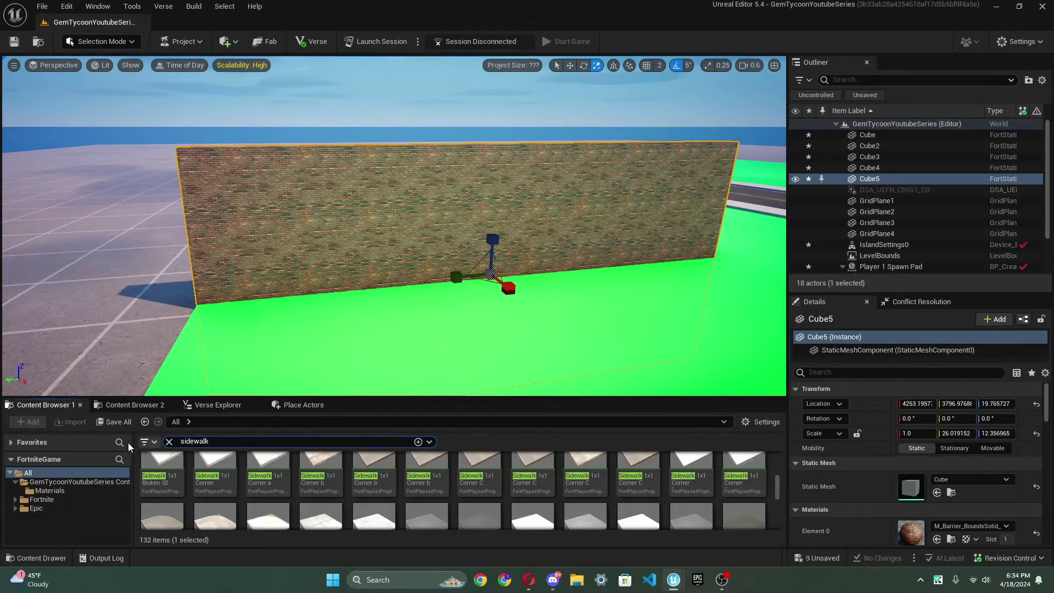
pyautogui.press('BackSpace')
pyautogui.press('BackSpace')
pyautogui.press('BackSpace')
pyautogui.press('BackSpace')
pyautogui.press('BackSpace')
pyautogui.press('BackSpace')
pyautogui.press('BackSpace')
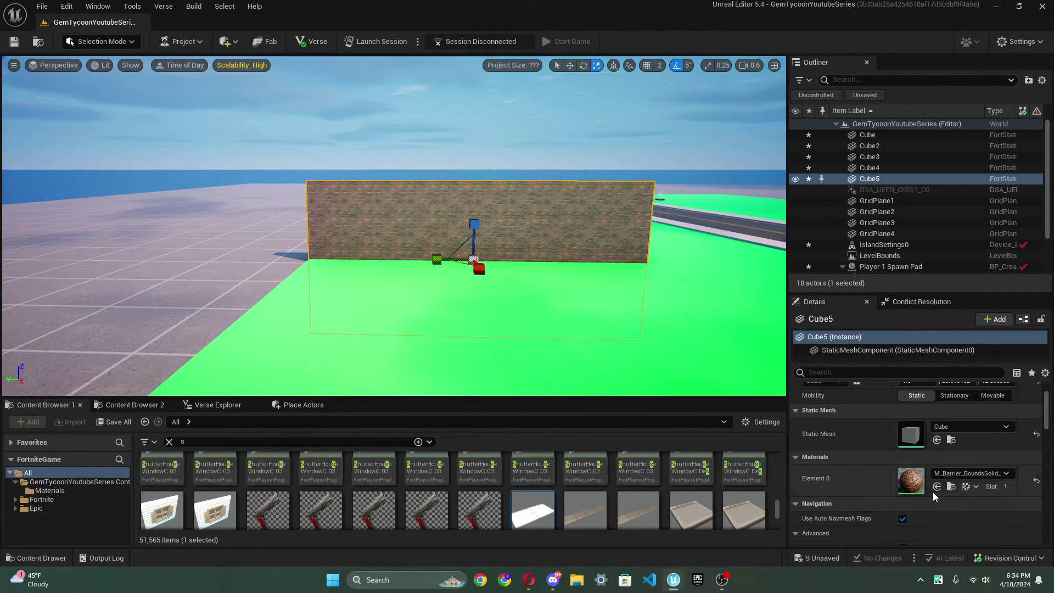
# Give the wall the MI_Simple_DarkOrange material and reduce its height to a low wall
pyautogui.click(940, 473)
pyautogui.write('orange')
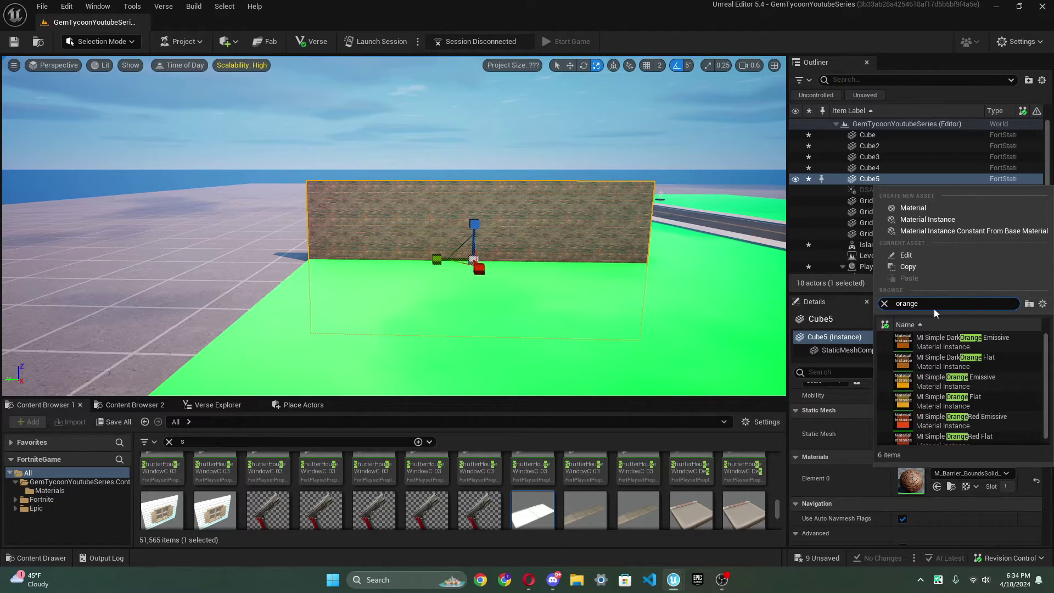
pyautogui.click(953, 363)
pyautogui.click(980, 476)
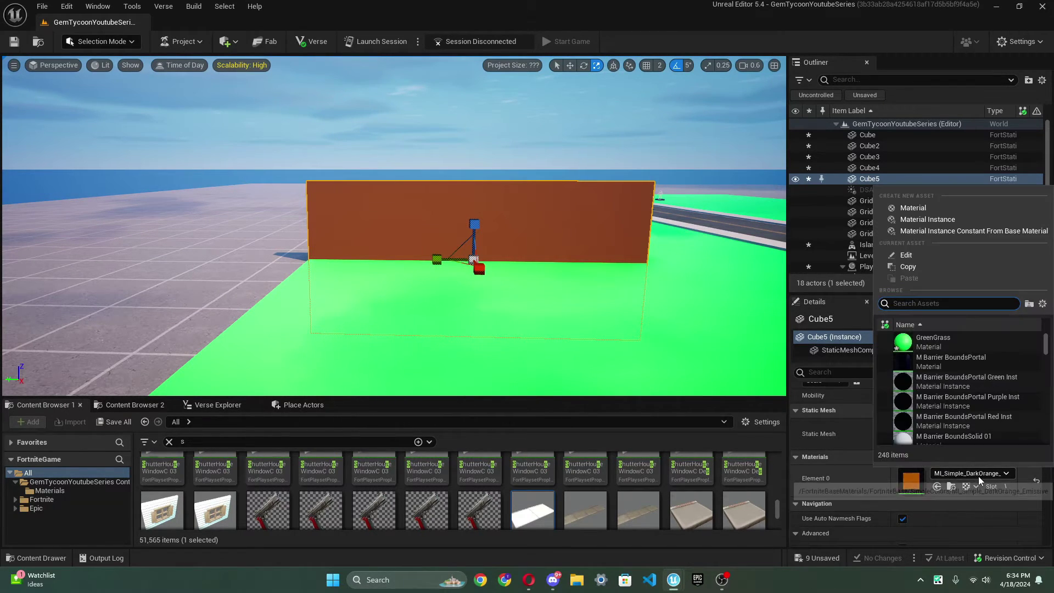
pyautogui.moveTo(474, 224); pyautogui.dragTo(475, 273)
pyautogui.moveTo(528, 170); pyautogui.dragTo(527, 190, button='right')
# Duplicate the orange wall and set the copy on top of it as a slightly wider cap
pyautogui.hotkey('ctrl', 'd')
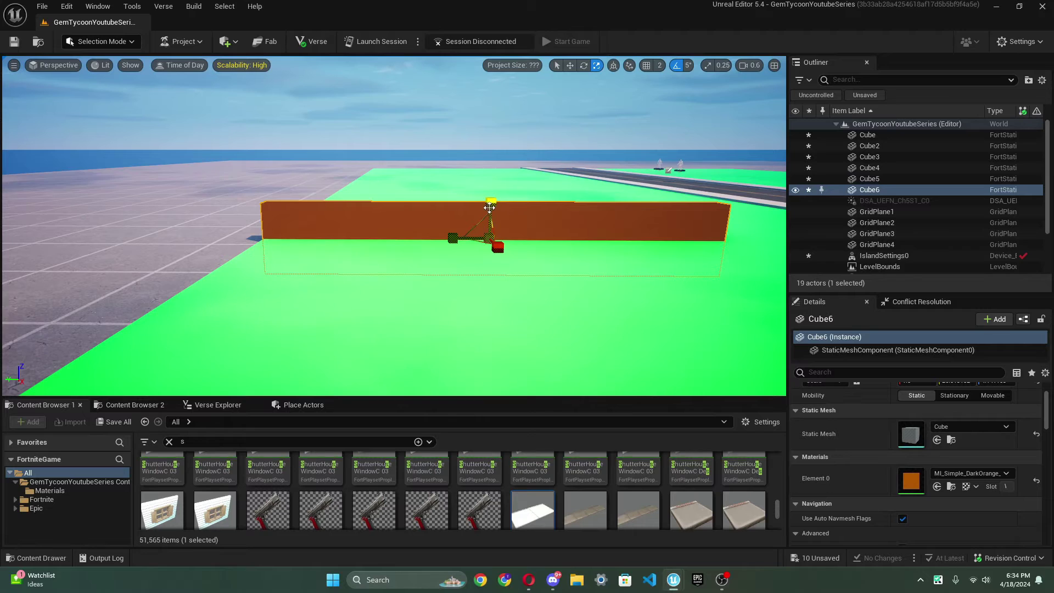
pyautogui.moveTo(493, 193); pyautogui.dragTo(493, 161)
pyautogui.moveTo(488, 197); pyautogui.dragTo(489, 205)
# Try a white material on the cap above the orange wall
pyautogui.click(971, 474)
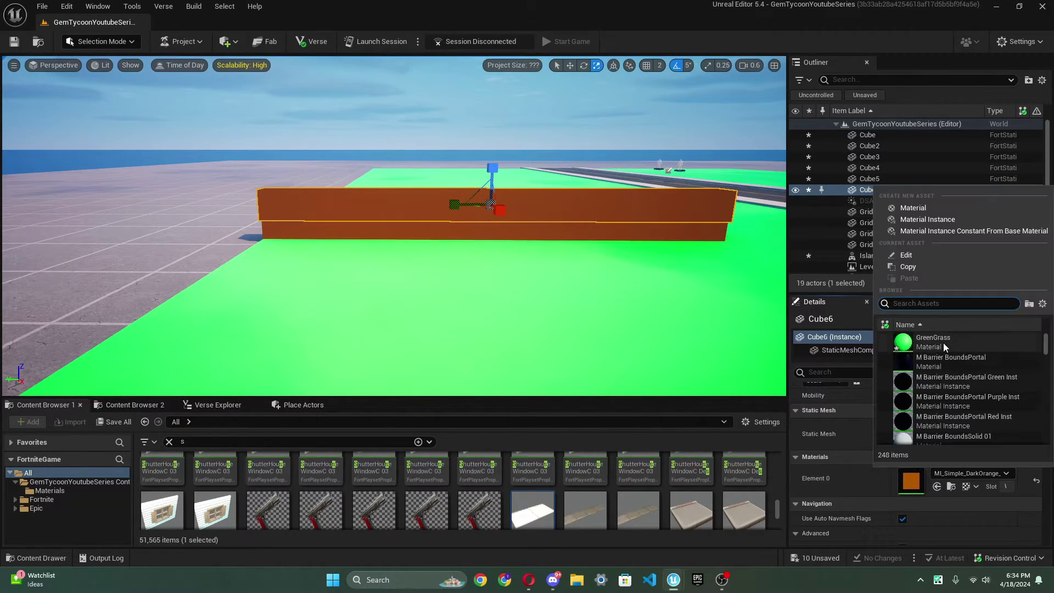
pyautogui.click(943, 343)
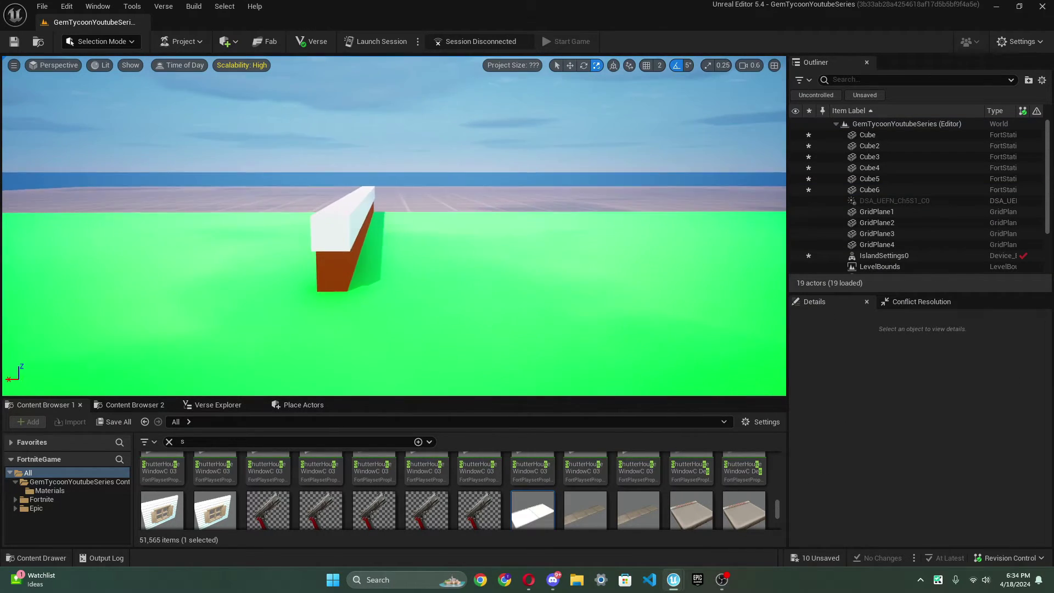
pyautogui.moveTo(393, 225); pyautogui.dragTo(393, 249, button='right')
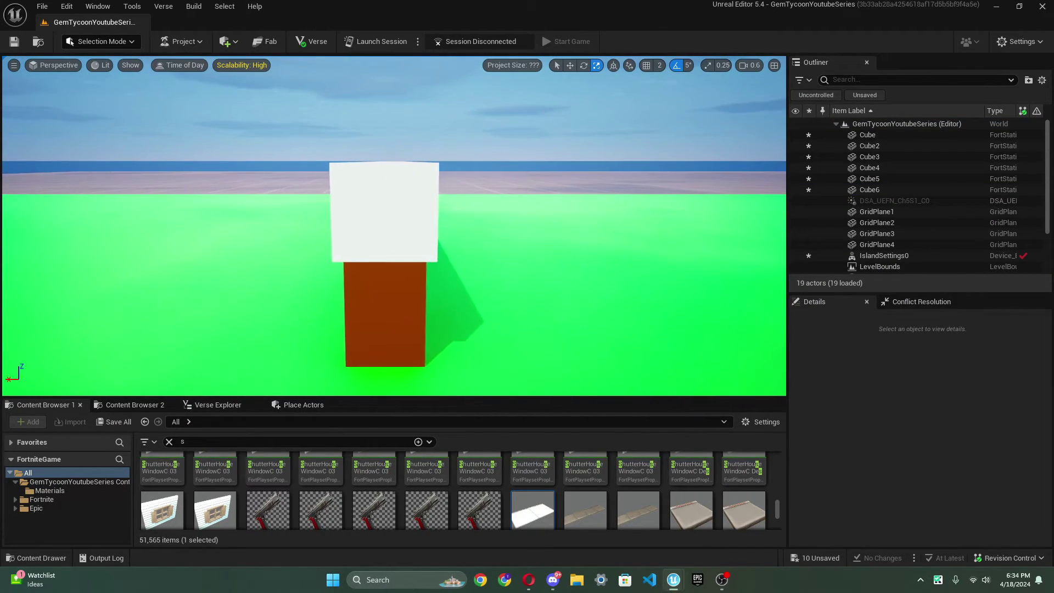
# Try the near-black MI_Simple_Gray02 emissive material on the wall's cap
pyautogui.click(383, 212)
pyautogui.click(987, 475)
pyautogui.write('gfvra')
pyautogui.press('BackSpace')
pyautogui.press('BackSpace')
pyautogui.press('BackSpace')
pyautogui.press('BackSpace')
pyautogui.write('ray')
pyautogui.click(940, 345)
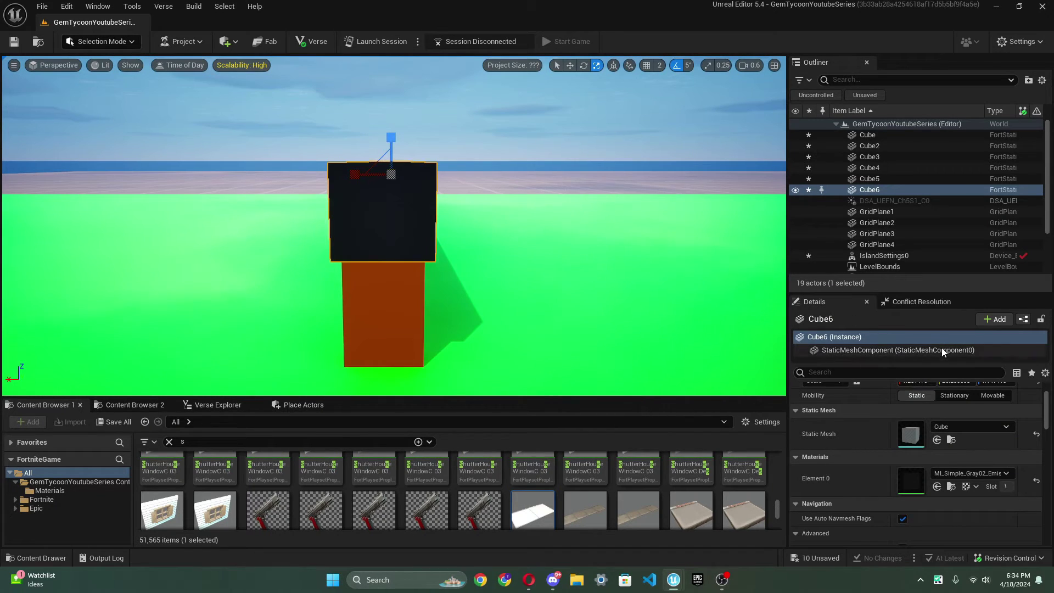
# Try the light MI_Simple_Gray40_Flat material on the wall's cap
pyautogui.click(950, 473)
pyautogui.scroll(-3, 959, 407)
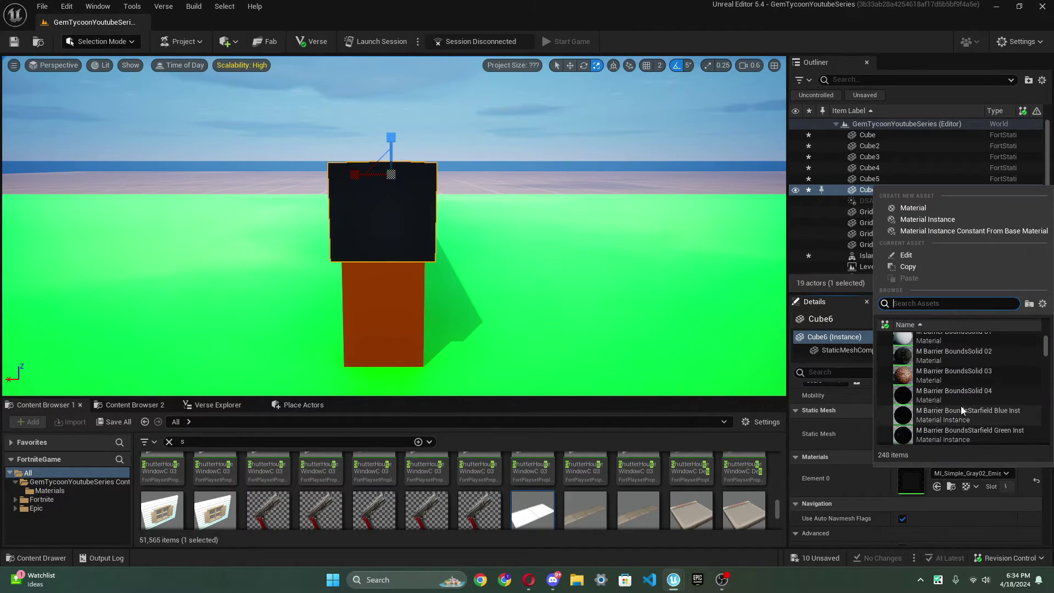
pyautogui.write('gray')
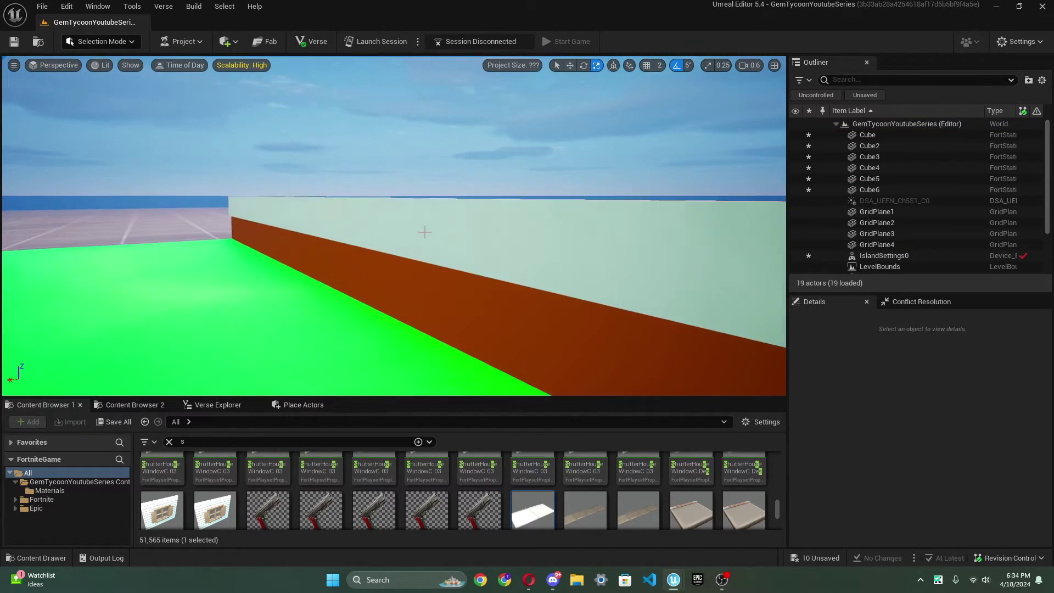
# Give the wall's cap a darker gray material
pyautogui.click(425, 232)
pyautogui.click(958, 475)
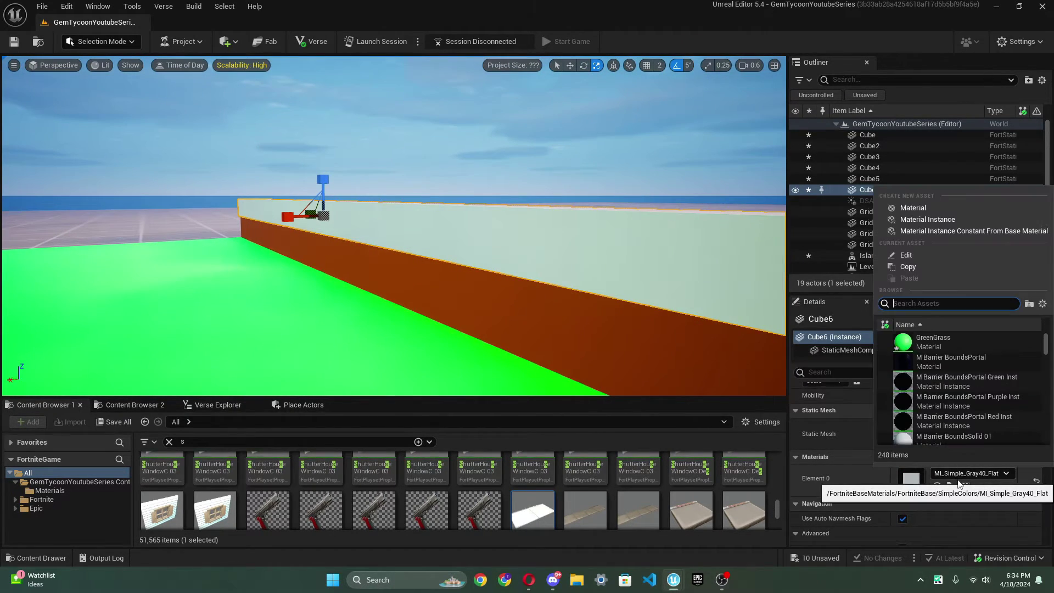
pyautogui.click(937, 396)
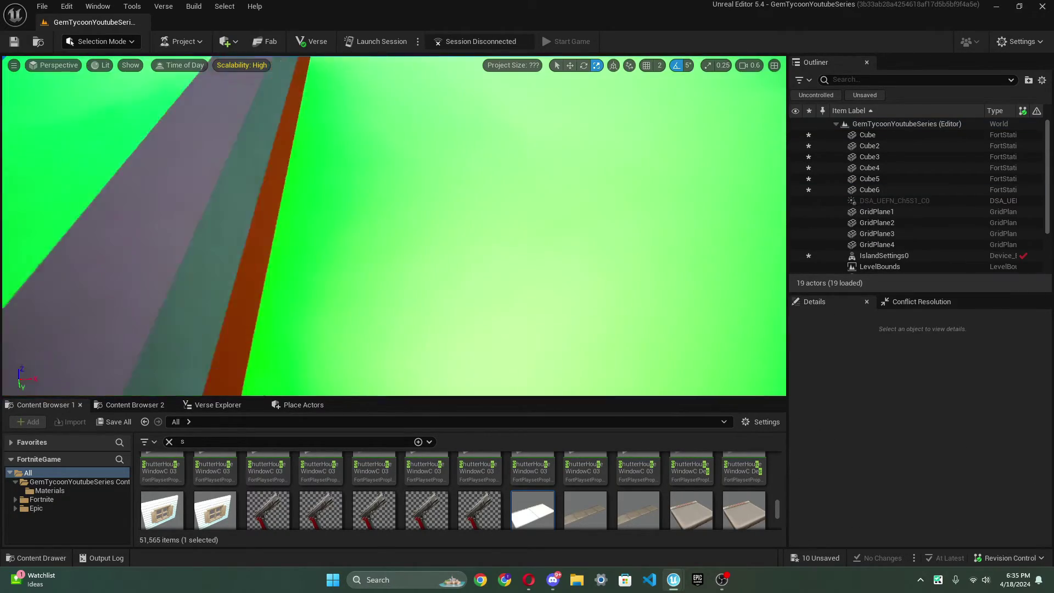
# Select the orange wall together with its gray cap and duplicate both farther along the lawn, parallel to the original
pyautogui.moveTo(393, 225); pyautogui.dragTo(263, 214, button='right')
pyautogui.click(341, 183)
pyautogui.press('w')
pyautogui.moveTo(340, 182); pyautogui.dragTo(330, 209, button='right')
pyautogui.keyDown('shift'); pyautogui.click(307, 177); pyautogui.keyUp('shift')
pyautogui.keyDown('alt'); pyautogui.moveTo(567, 212); pyautogui.dragTo(359, 219); pyautogui.keyUp('alt')
pyautogui.moveTo(522, 340); pyautogui.dragTo(552, 340, button='right')
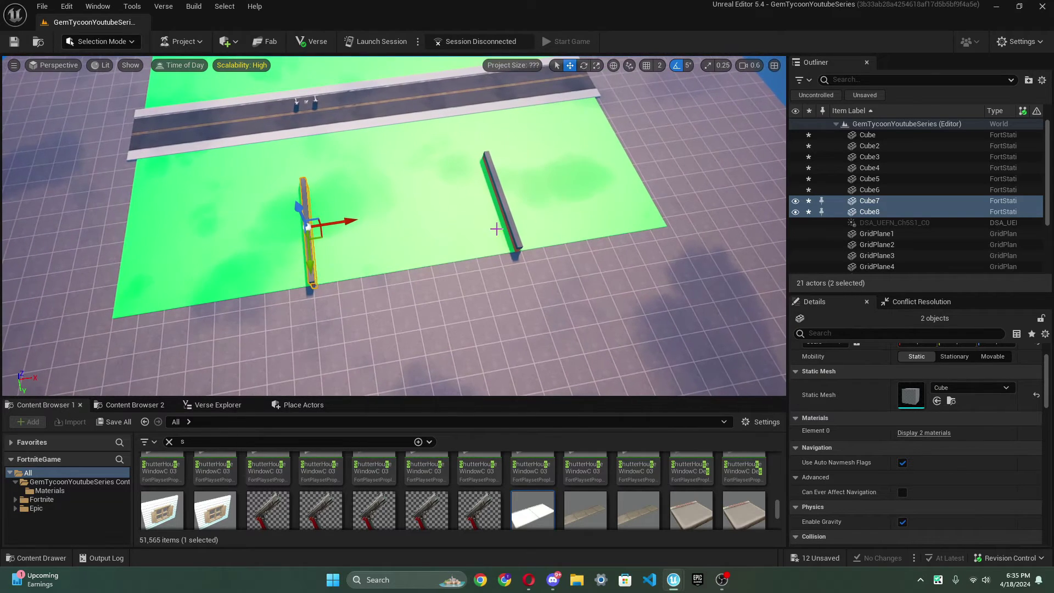
pyautogui.keyDown('shift'); pyautogui.click(498, 225); pyautogui.keyUp('shift')
pyautogui.keyDown('shift'); pyautogui.click(505, 221); pyautogui.keyUp('shift')
pyautogui.click(574, 263)
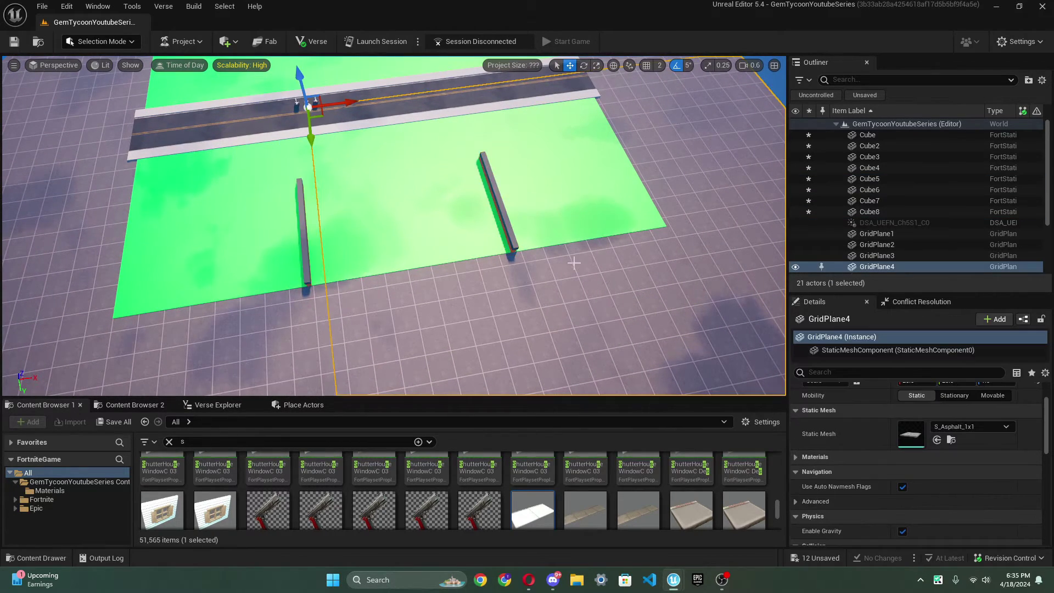
pyautogui.moveTo(574, 263); pyautogui.dragTo(544, 219, button='right')
pyautogui.click(600, 153)
pyautogui.press('Escape')
# Select both orange walls with their gray caps and duplicate them across the road onto the opposite lawn
pyautogui.moveTo(600, 154); pyautogui.dragTo(417, 215, button='right')
pyautogui.scroll(5, 499, 229)
pyautogui.click(499, 229)
pyautogui.click(565, 215)
pyautogui.keyDown('shift'); pyautogui.click(579, 215); pyautogui.keyUp('shift')
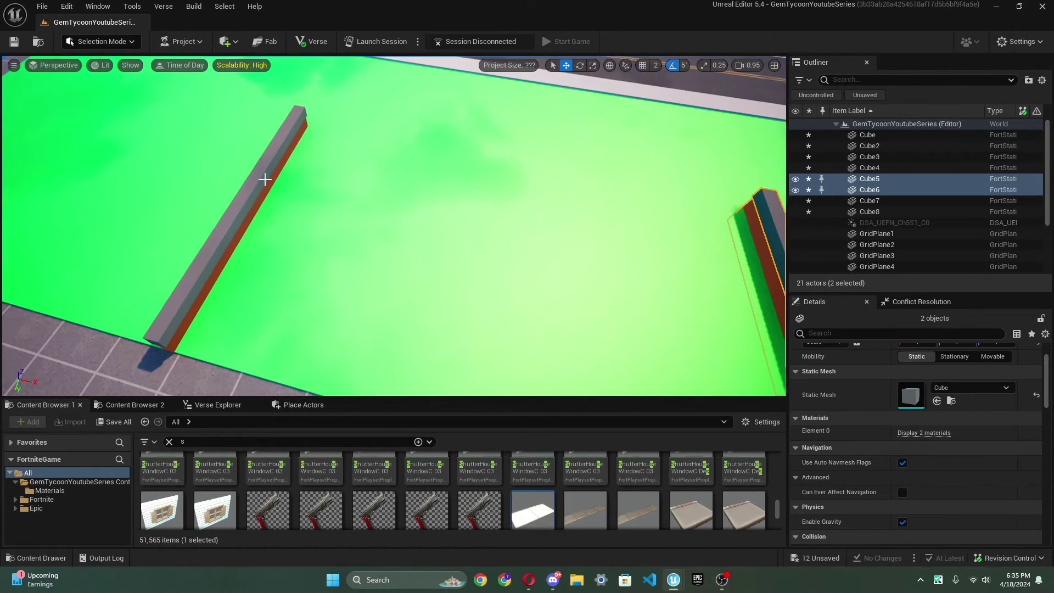
pyautogui.keyDown('shift'); pyautogui.click(247, 175); pyautogui.keyUp('shift')
pyautogui.keyDown('shift'); pyautogui.click(265, 172); pyautogui.keyUp('shift')
pyautogui.moveTo(265, 172); pyautogui.dragTo(472, 172, button='right')
pyautogui.keyDown('alt'); pyautogui.moveTo(519, 206); pyautogui.dragTo(355, 224); pyautogui.keyUp('alt')
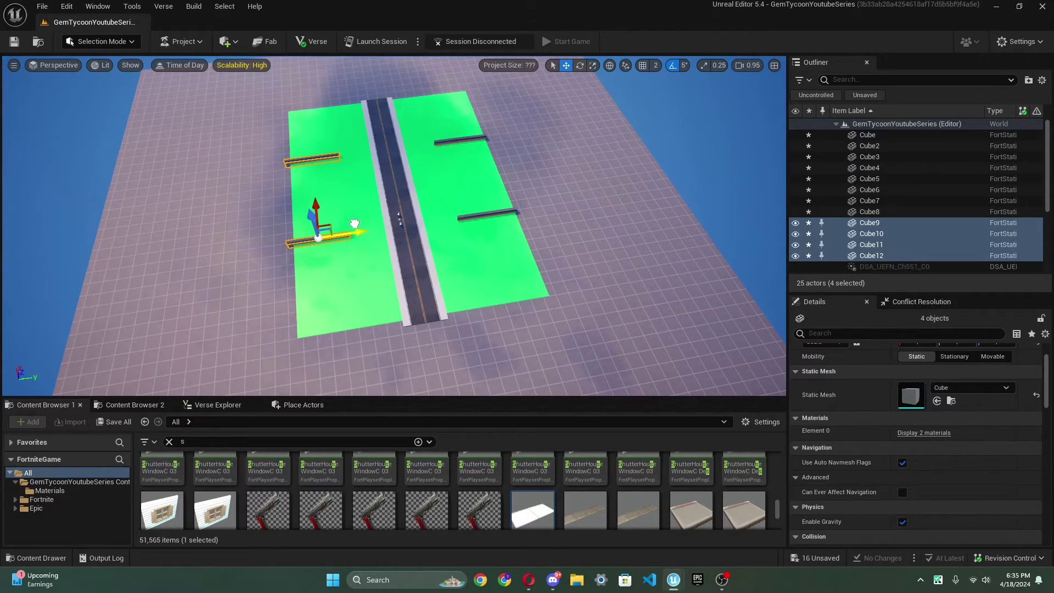
pyautogui.press('Escape')
# Nudge the two original capped walls slightly toward each other to even out the plots on their side of the road
pyautogui.moveTo(355, 223); pyautogui.dragTo(317, 174, button='right')
pyautogui.press('w')
pyautogui.press('s')
pyautogui.press('w')
pyautogui.press('s')
pyautogui.click(318, 175)
pyautogui.keyDown('shift'); pyautogui.click(315, 165); pyautogui.keyUp('shift')
pyautogui.moveTo(579, 216); pyautogui.dragTo(609, 225, button='right')
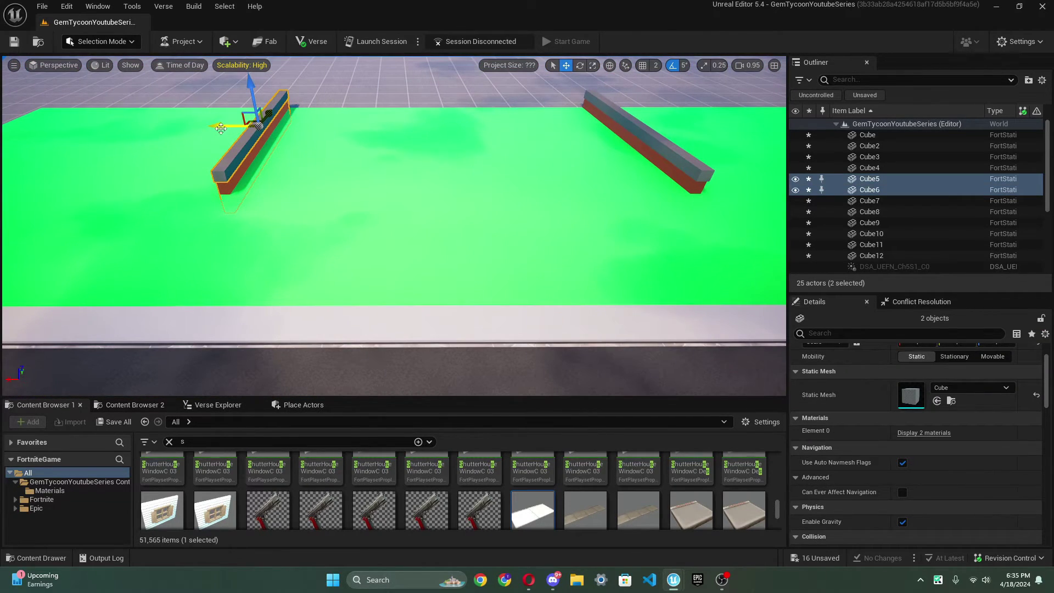
pyautogui.moveTo(222, 129); pyautogui.dragTo(229, 128)
pyautogui.click(669, 166)
pyautogui.keyDown('shift'); pyautogui.click(661, 149); pyautogui.keyUp('shift')
pyautogui.moveTo(591, 126); pyautogui.dragTo(582, 125)
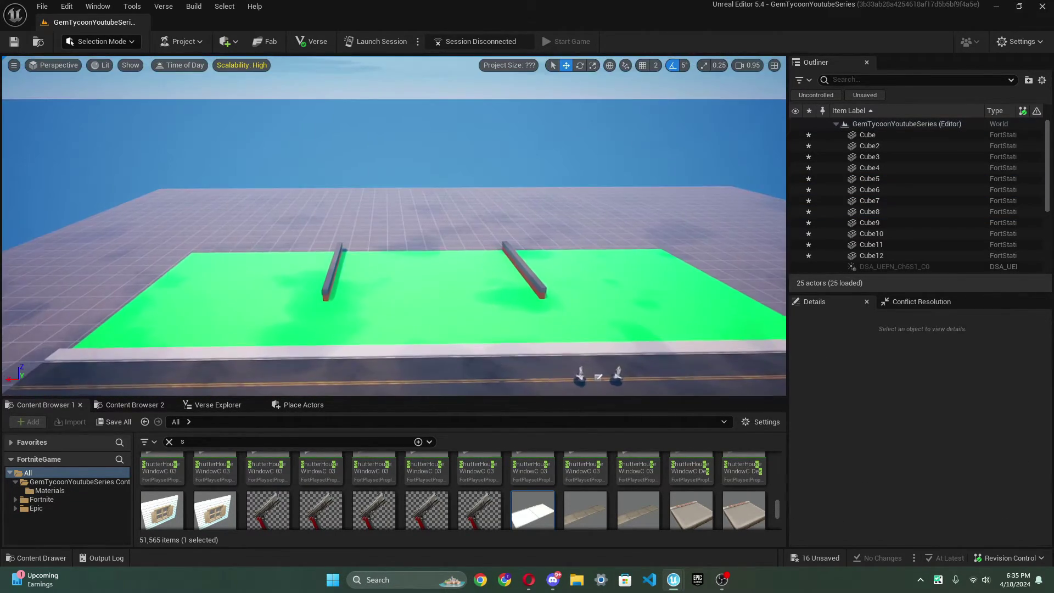
# Adjust the spacing of the duplicated capped walls on the opposite lawn to divide it into three even plots
pyautogui.moveTo(228, 261); pyautogui.dragTo(228, 219, button='right')
pyautogui.press('w')
pyautogui.click(243, 265)
pyautogui.keyDown('shift'); pyautogui.click(242, 277); pyautogui.keyUp('shift')
pyautogui.moveTo(305, 239); pyautogui.dragTo(314, 239)
pyautogui.click(704, 245)
pyautogui.keyDown('shift'); pyautogui.click(704, 259); pyautogui.keyUp('shift')
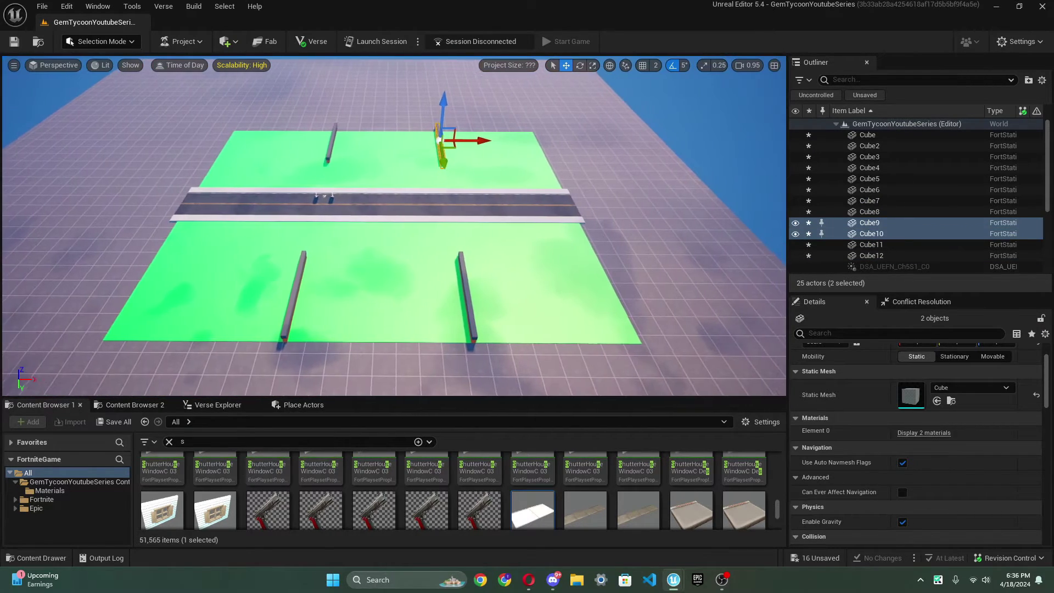
pyautogui.moveTo(393, 225); pyautogui.dragTo(373, 225, button='right')
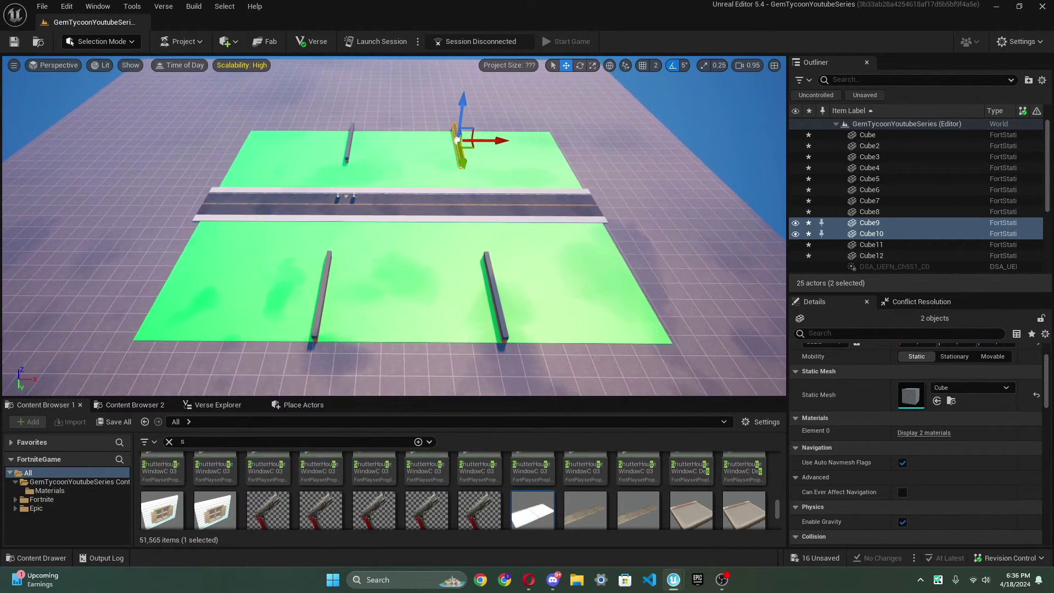
pyautogui.press('Escape')
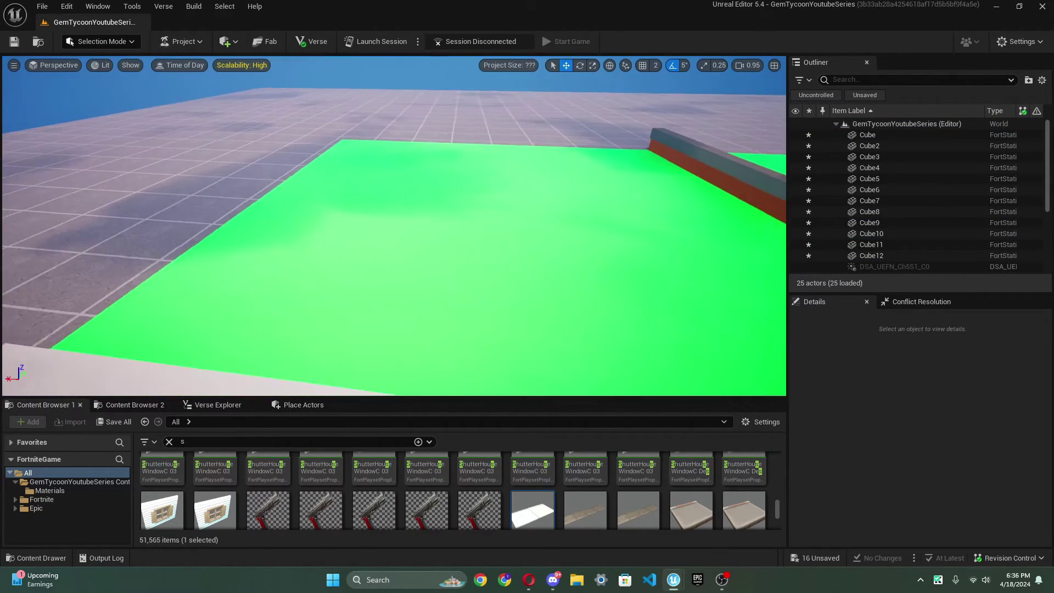
# Add a new basic cube shape to the level
pyautogui.moveTo(326, 169); pyautogui.dragTo(373, 165, button='right')
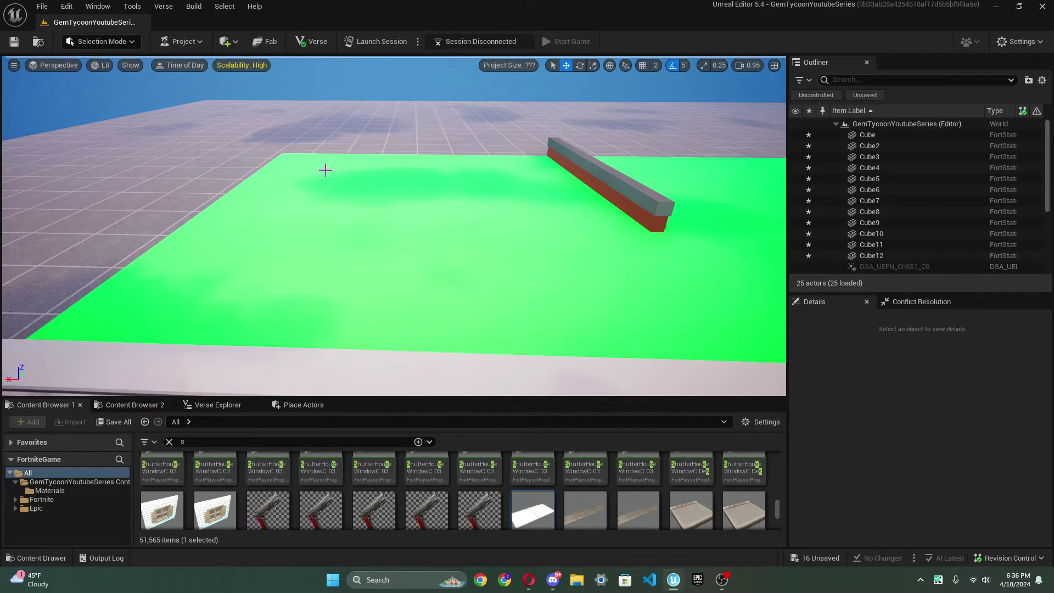
pyautogui.click(228, 41)
pyautogui.moveTo(269, 120)
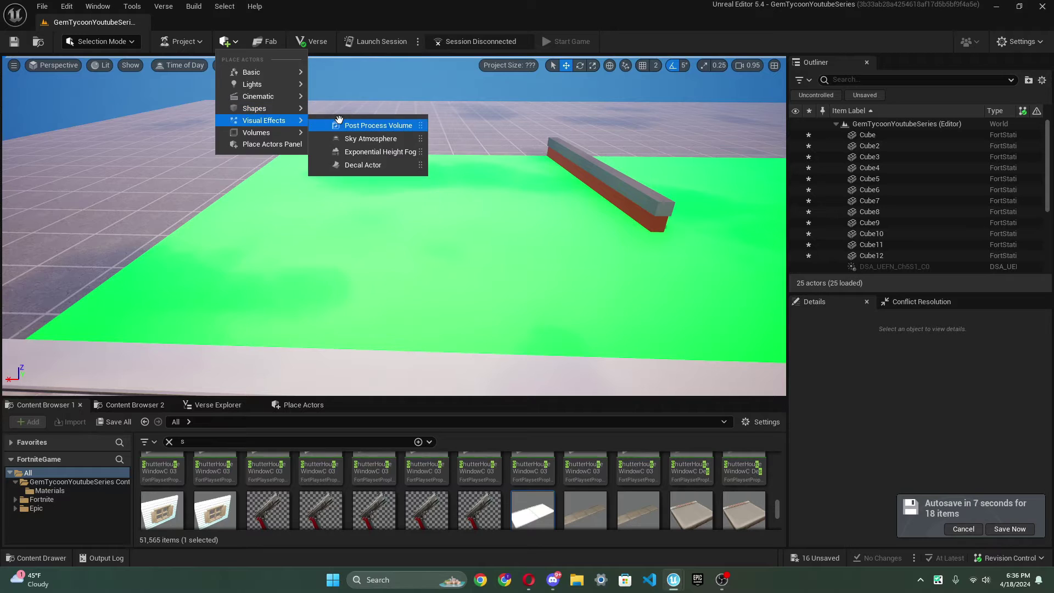
pyautogui.click(355, 114)
pyautogui.moveTo(204, 124)
pyautogui.mouseDown(button='right')
pyautogui.moveTo(352, 112)
pyautogui.moveTo(204, 124)
pyautogui.mouseUp(button='right')
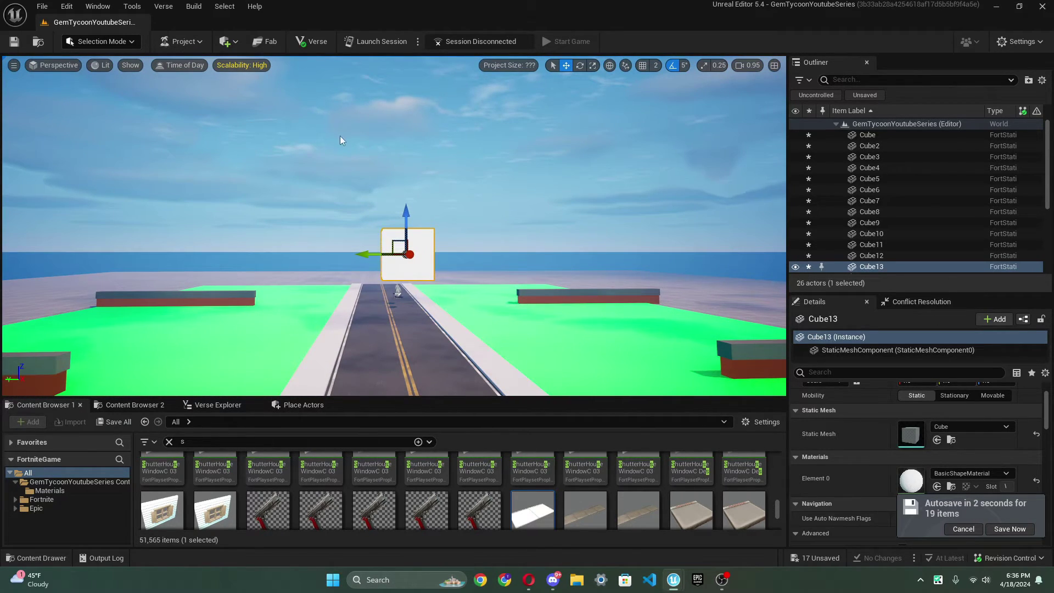
# Try the MI_Dirty_Marble_Tiles material on the new cube
pyautogui.click(974, 473)
pyautogui.write('gray')
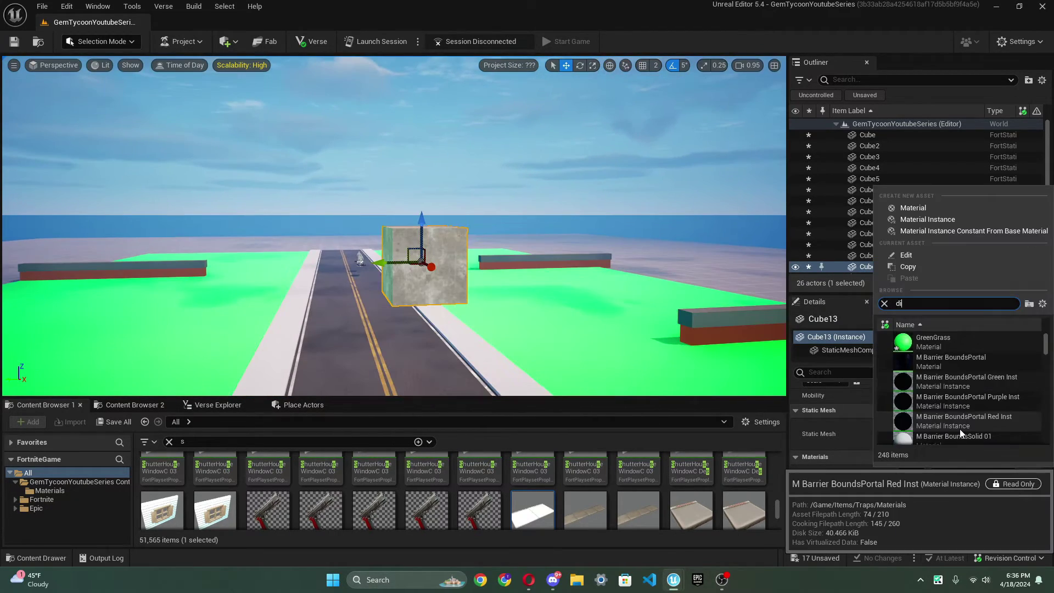
pyautogui.press('BackSpace')
pyautogui.press('BackSpace')
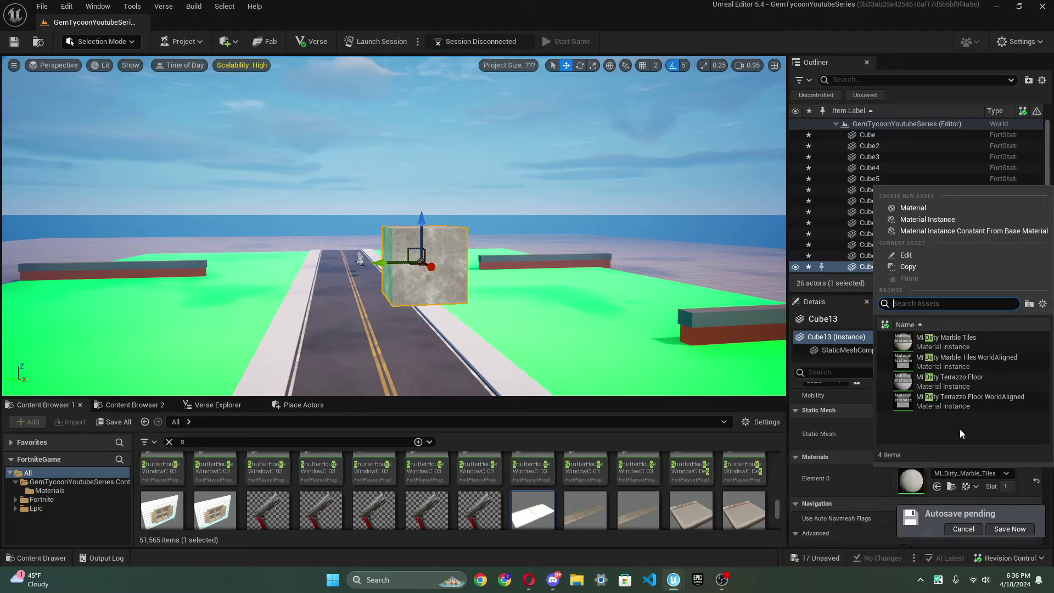
# Search the materials for "pave" and try MI_Concrete_Pavement on the cube
pyautogui.write('gray')
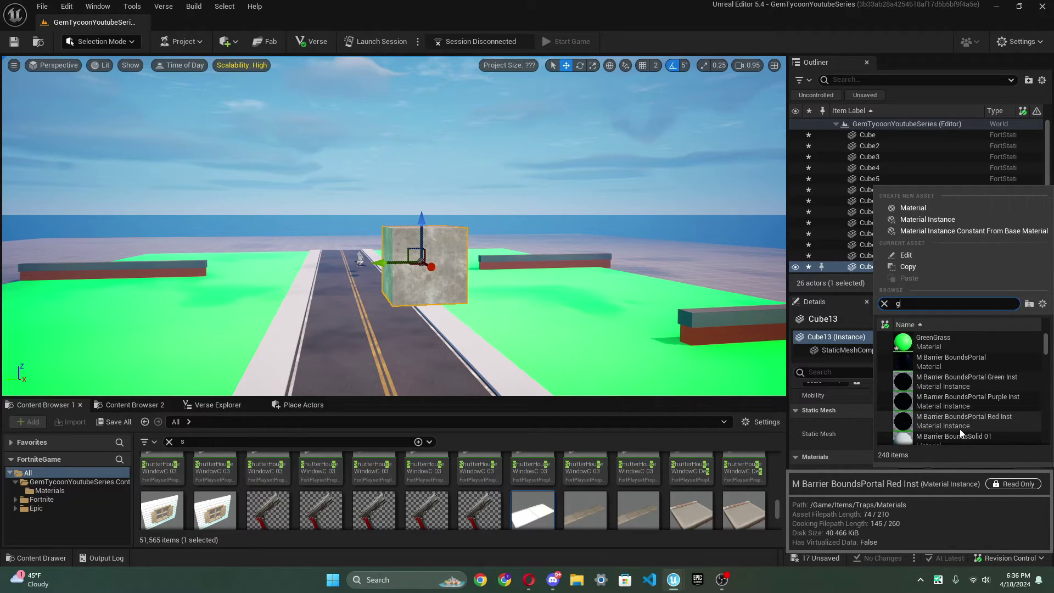
pyautogui.press('BackSpace')
pyautogui.press('BackSpace')
pyautogui.press('BackSpace')
pyautogui.press('BackSpace')
pyautogui.write('pave')
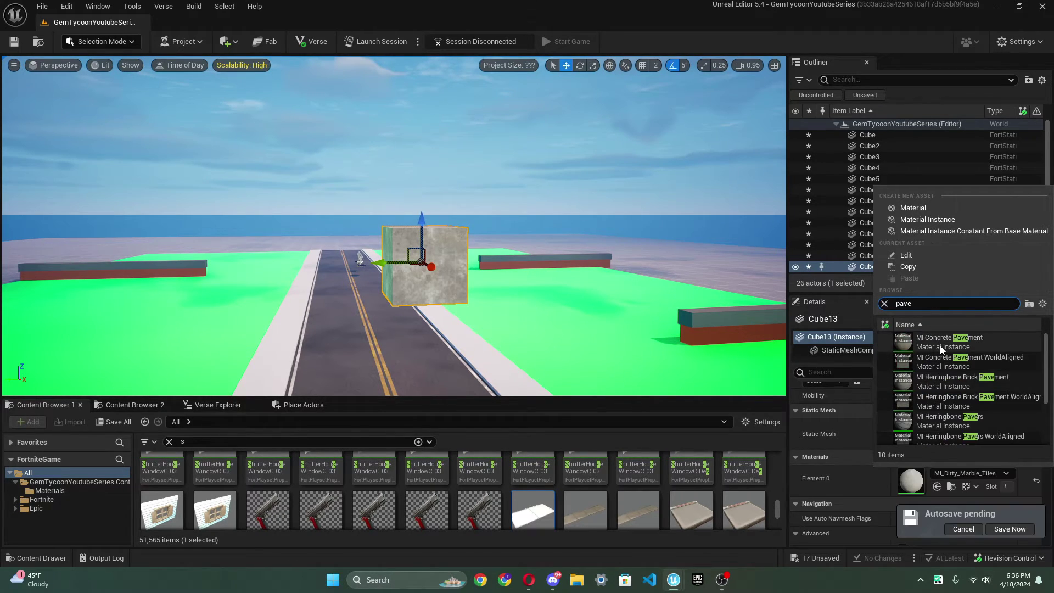
pyautogui.click(940, 345)
pyautogui.moveTo(761, 369); pyautogui.dragTo(785, 384, button='right')
pyautogui.press('w')
pyautogui.press('f')
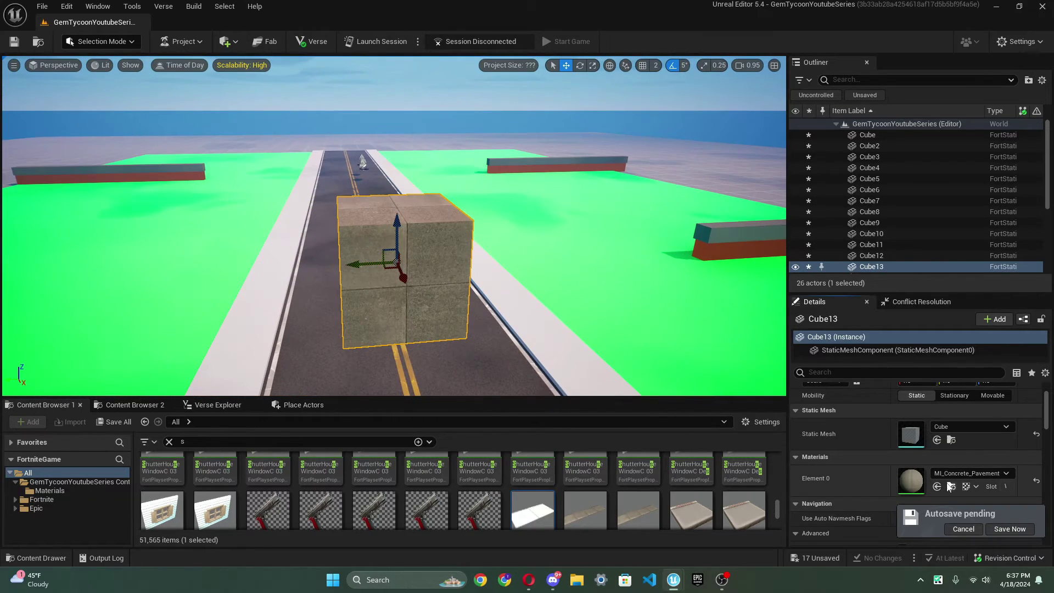
# Search the materials for "gray" and try MI_Simple_Gray05_Emissive on the cube
pyautogui.click(945, 474)
pyautogui.write('gray')
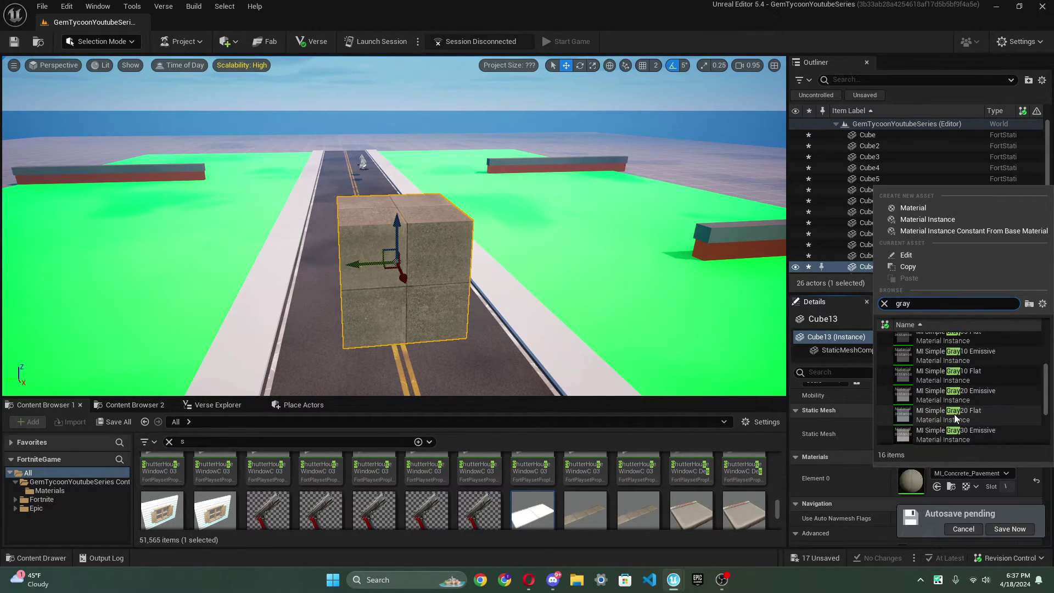
pyautogui.scroll(3, 951, 389)
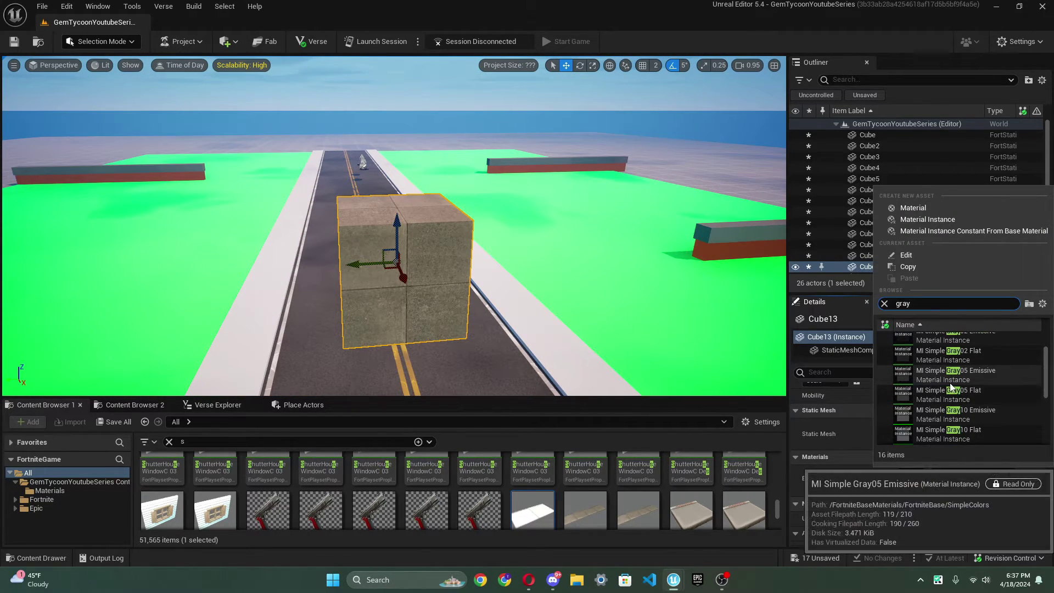
pyautogui.click(951, 386)
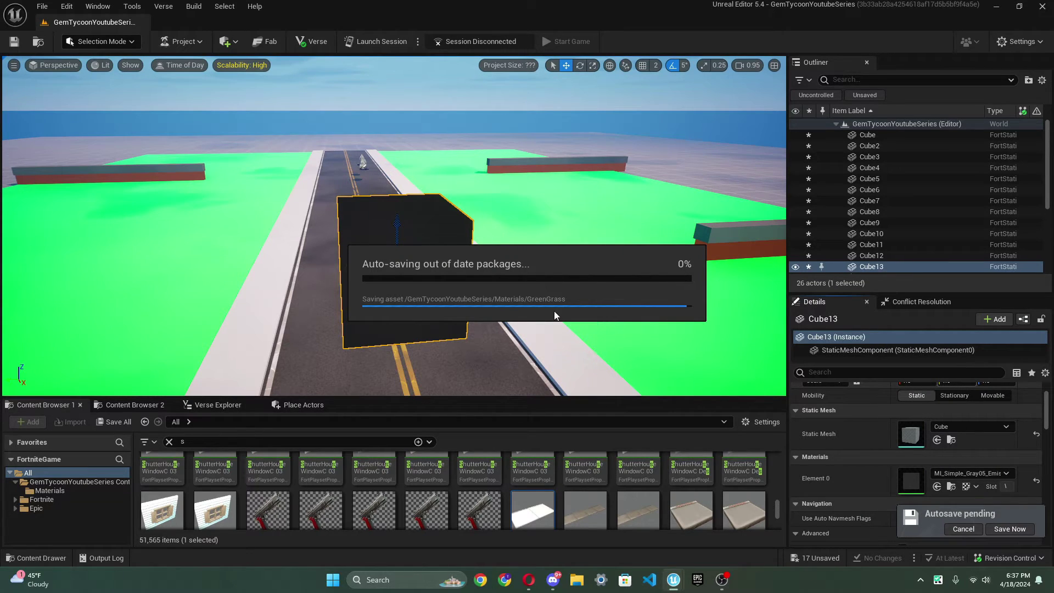
# Give the cube the MI_Simple_Gray05_Flat material
pyautogui.click(985, 476)
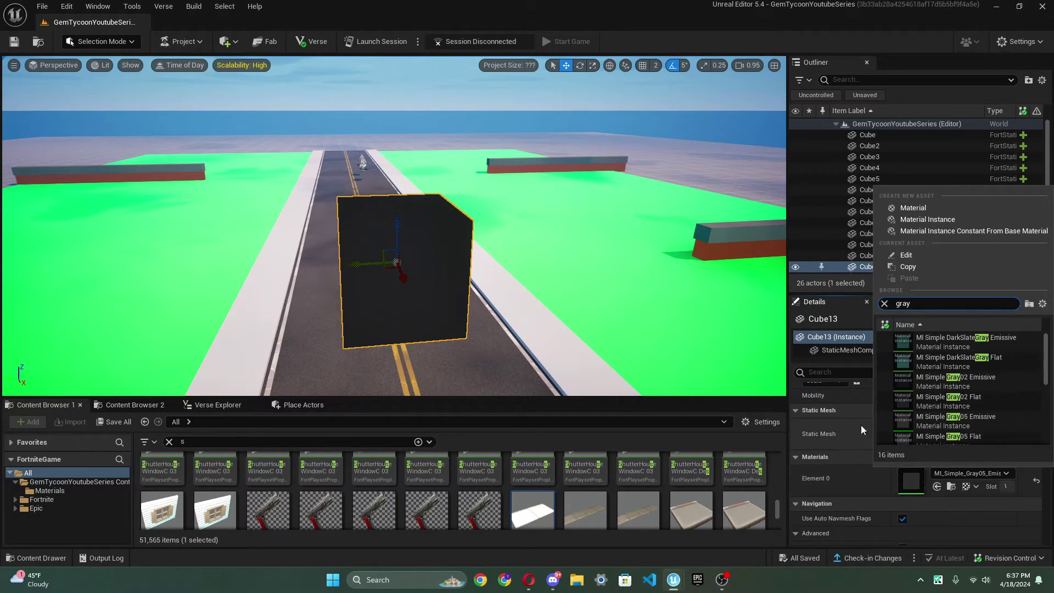
pyautogui.scroll(-1, 936, 431)
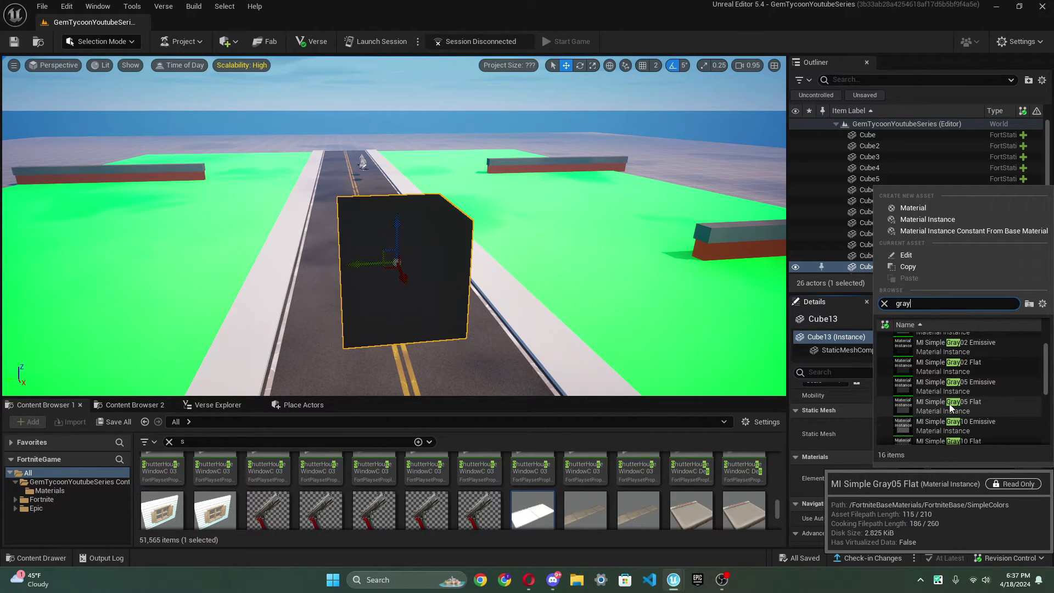
pyautogui.click(950, 406)
# Move the dark cube onto the end plot of the lawn and scale it into a large, flat, square slab
pyautogui.moveTo(613, 297); pyautogui.dragTo(591, 259, button='right')
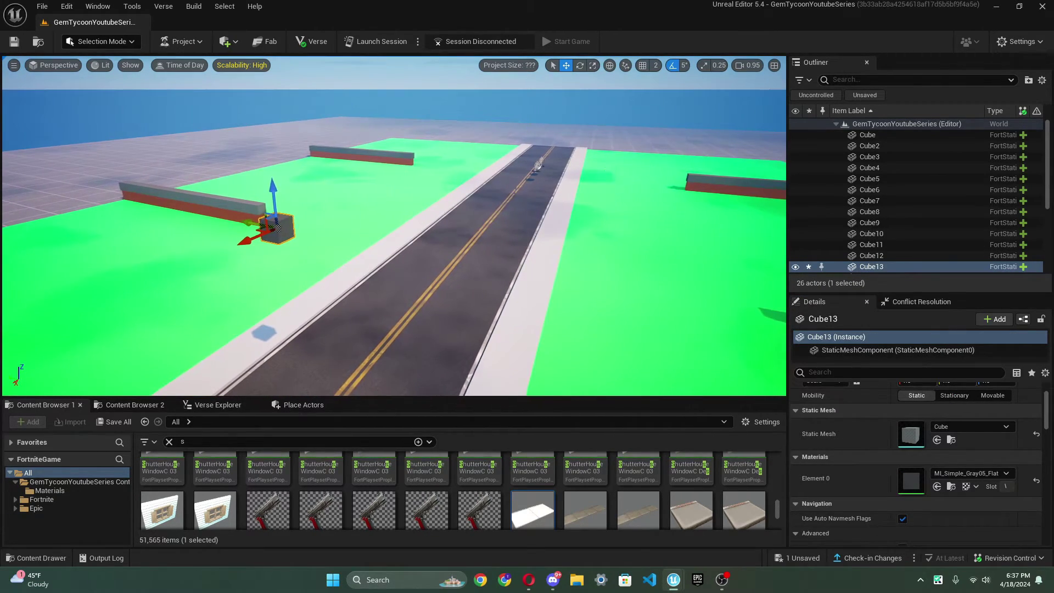
pyautogui.moveTo(598, 179); pyautogui.dragTo(493, 104, button='right')
pyautogui.moveTo(510, 116); pyautogui.dragTo(130, 281)
pyautogui.moveTo(353, 244); pyautogui.dragTo(427, 236, button='right')
pyautogui.press('r')
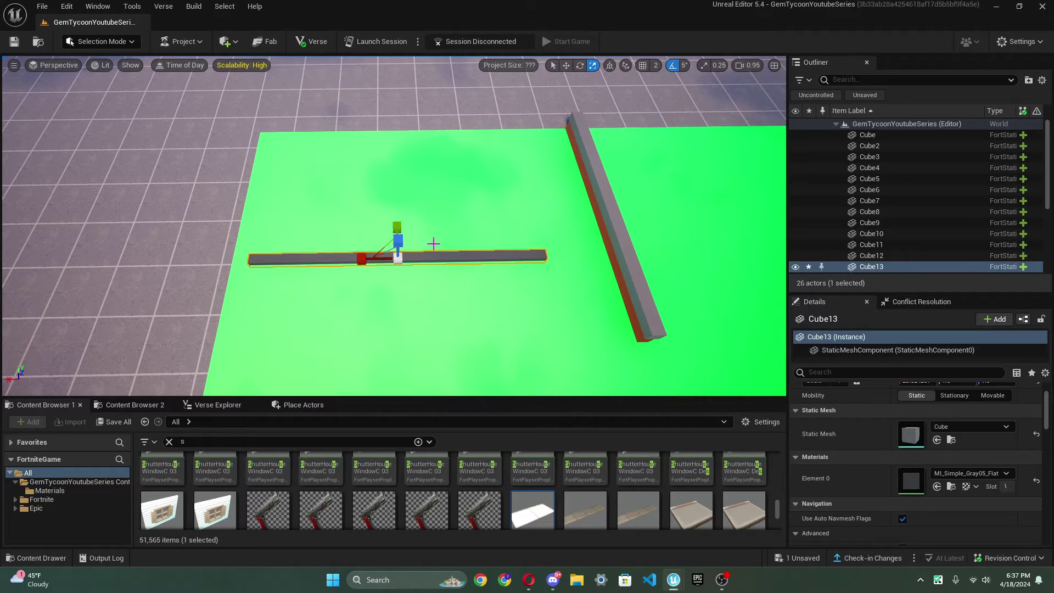
pyautogui.moveTo(397, 226); pyautogui.dragTo(531, 181)
pyautogui.moveTo(531, 181)
pyautogui.mouseDown(button='right')
pyautogui.moveTo(531, 230)
pyautogui.moveTo(532, 181)
pyautogui.mouseUp(button='right')
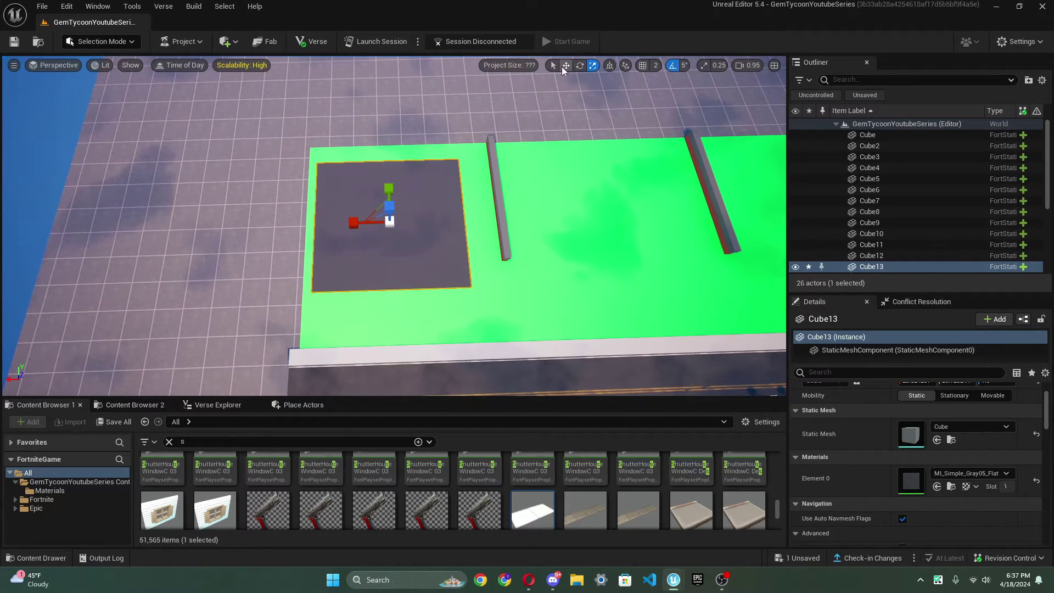
# Center the dark slab on its plot and duplicate it onto the other two plots on the same side of the road
pyautogui.click(565, 66)
pyautogui.moveTo(389, 194); pyautogui.dragTo(389, 181)
pyautogui.moveTo(357, 213); pyautogui.dragTo(368, 213)
pyautogui.moveTo(367, 213)
pyautogui.mouseDown(button='right')
pyautogui.moveTo(368, 225)
pyautogui.moveTo(376, 220)
pyautogui.mouseUp(button='right')
pyautogui.keyDown('alt'); pyautogui.moveTo(279, 189); pyautogui.dragTo(472, 196); pyautogui.keyUp('alt')
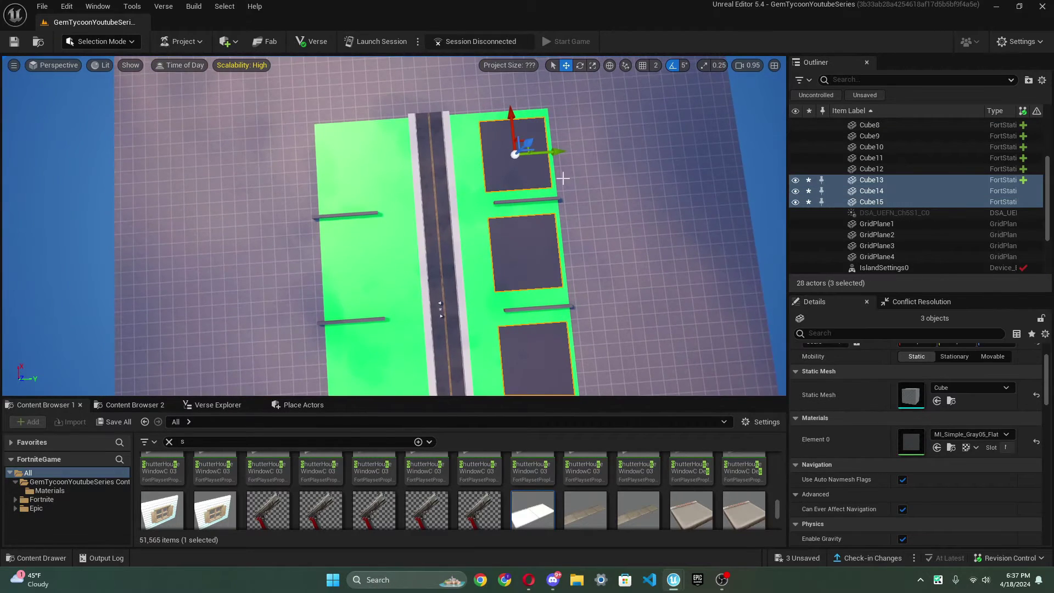
# Duplicate the three dark slabs and move the copies across the road onto the opposite three plots
pyautogui.hotkey('ctrl', 'd')
pyautogui.moveTo(548, 162); pyautogui.dragTo(521, 176, button='right')
pyautogui.moveTo(542, 331); pyautogui.dragTo(405, 293)
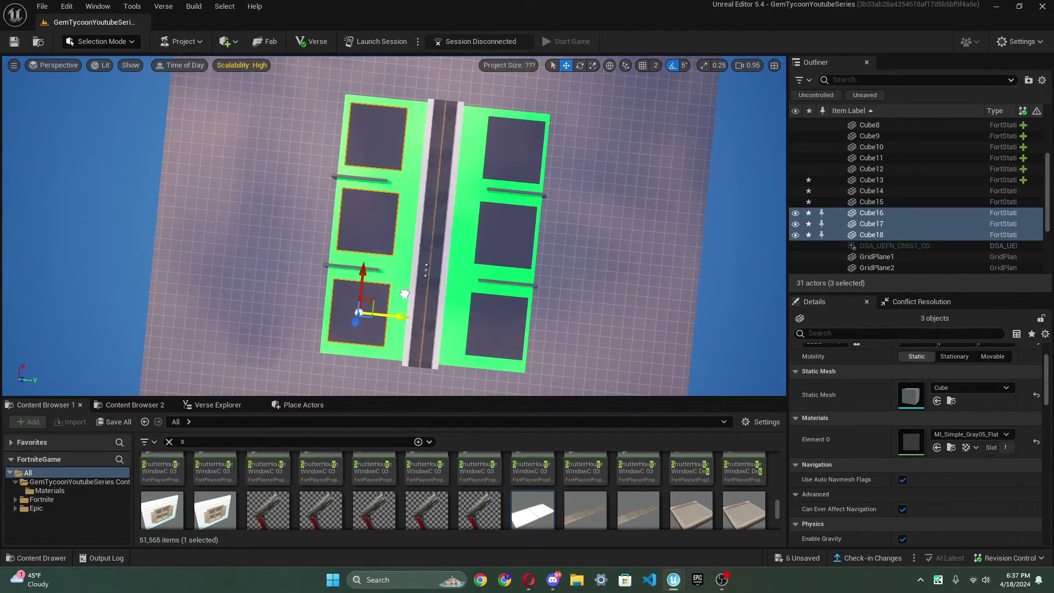
pyautogui.click(582, 214)
# Select all six dark slabs and lower them until they sit nearly flush with the lawn
pyautogui.moveTo(359, 197)
pyautogui.mouseDown(button='right')
pyautogui.moveTo(395, 197)
pyautogui.moveTo(395, 142)
pyautogui.moveTo(368, 165)
pyautogui.moveTo(359, 198)
pyautogui.mouseUp(button='right')
pyautogui.press('s')
pyautogui.keyDown('shift'); pyautogui.click(426, 187); pyautogui.keyUp('shift')
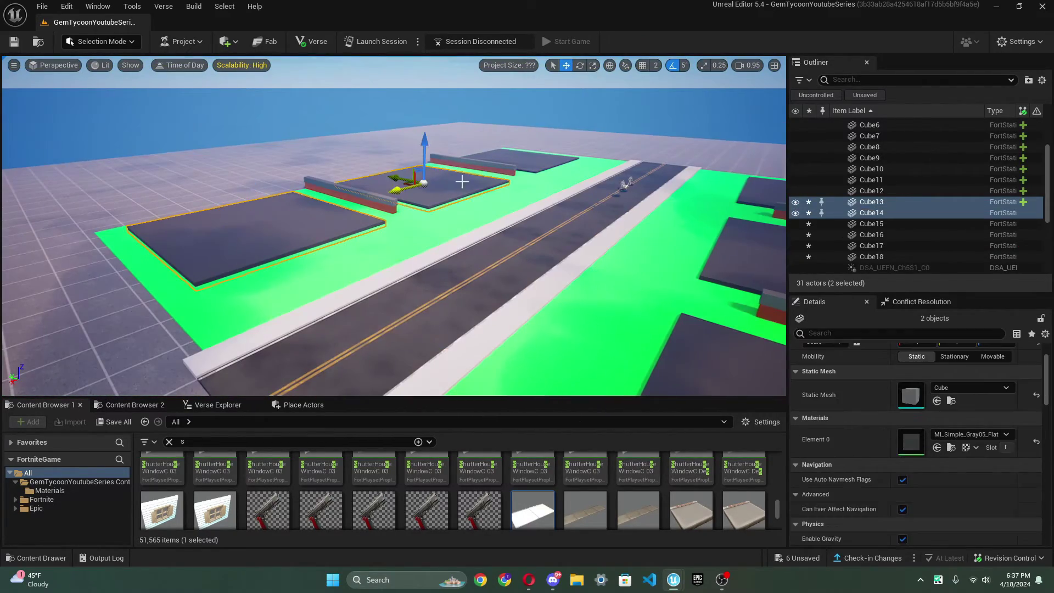
pyautogui.keyDown('shift'); pyautogui.click(514, 164); pyautogui.keyUp('shift')
pyautogui.moveTo(515, 180); pyautogui.dragTo(736, 217, button='right')
pyautogui.keyDown('shift'); pyautogui.click(516, 180); pyautogui.keyUp('shift')
pyautogui.keyDown('shift'); pyautogui.click(522, 145); pyautogui.keyUp('shift')
pyautogui.keyDown('shift'); pyautogui.click(464, 268); pyautogui.keyUp('shift')
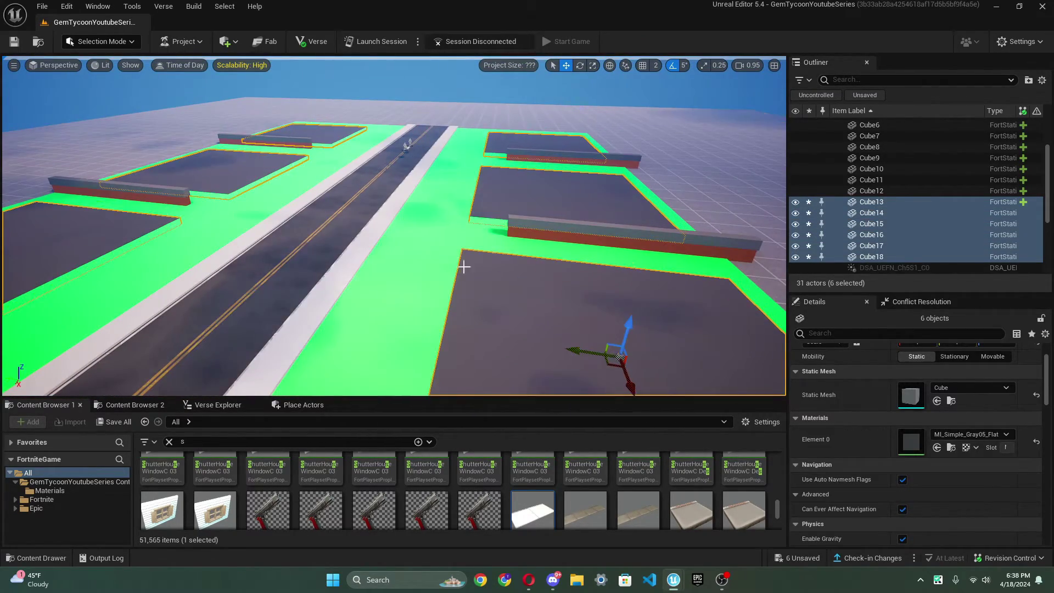
pyautogui.moveTo(463, 268); pyautogui.dragTo(461, 170, button='right')
pyautogui.click(438, 168)
pyautogui.press('w')
pyautogui.moveTo(463, 299); pyautogui.dragTo(443, 249, button='right')
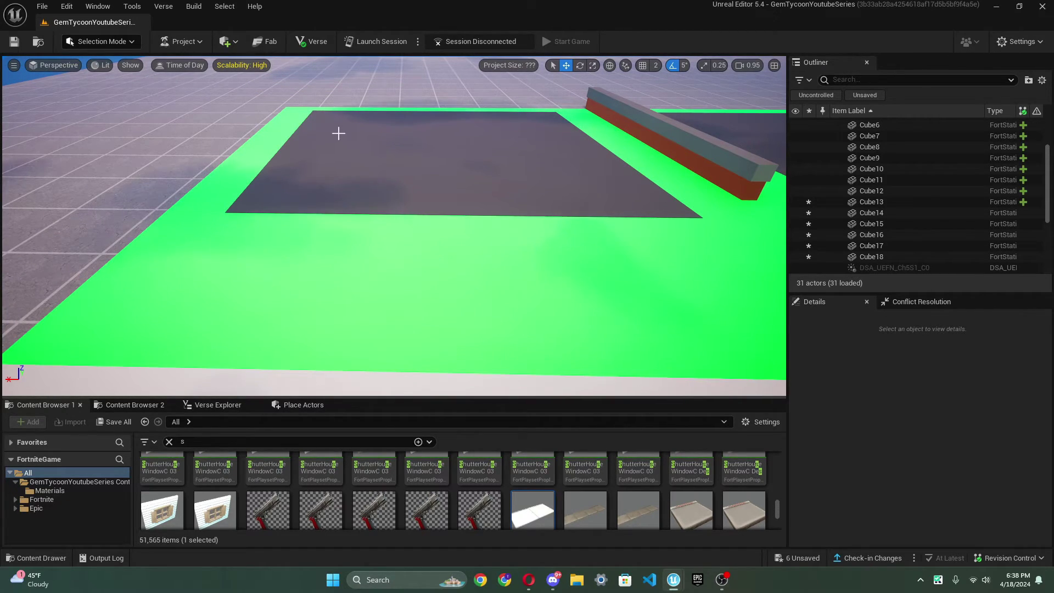
# Clear the asset search and create a folder named Imported in the GemTycoonYoutubeSeries Content folder
pyautogui.moveTo(273, 441); pyautogui.dragTo(66, 429)
pyautogui.press('BackSpace')
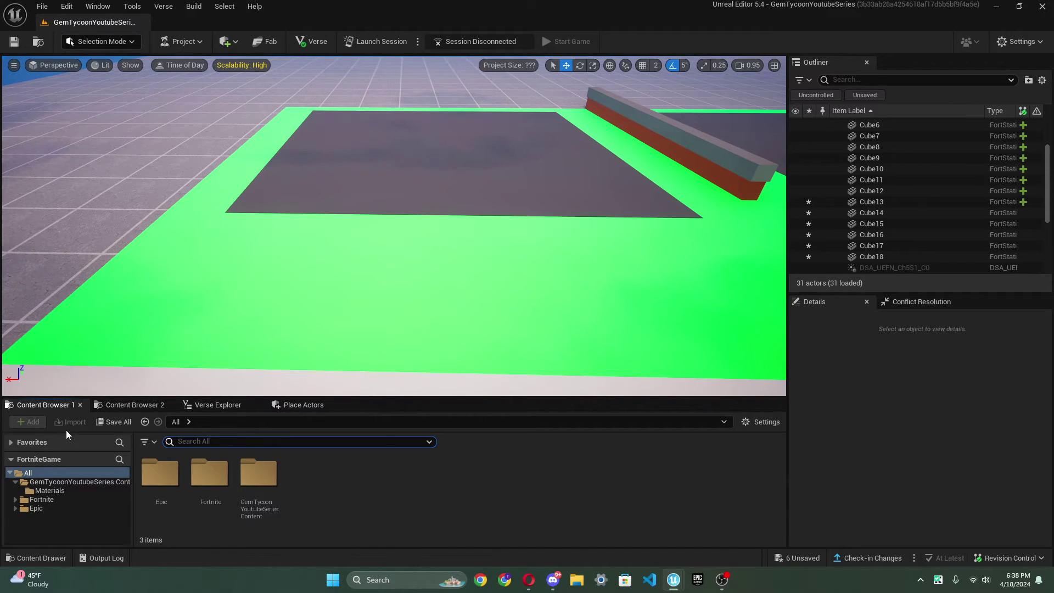
pyautogui.click(67, 472)
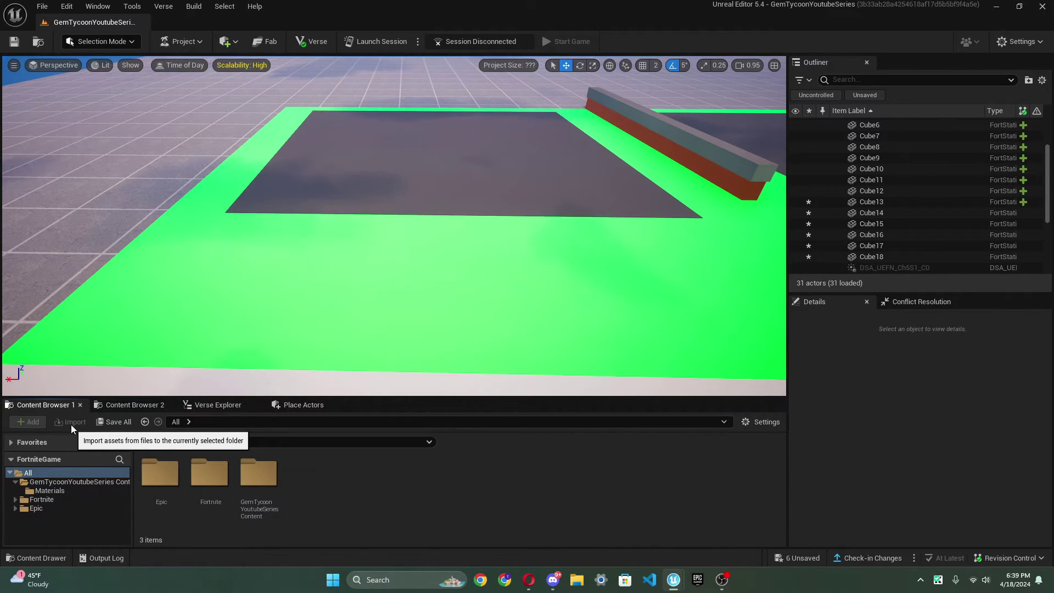
pyautogui.doubleClick(258, 473)
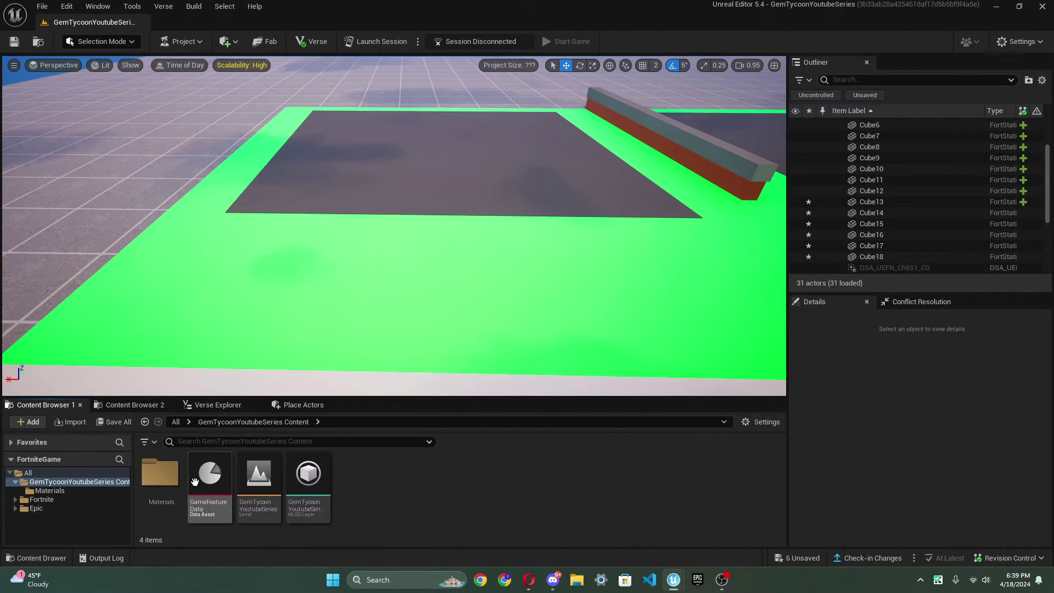
pyautogui.rightClick(360, 484)
pyautogui.click(423, 179)
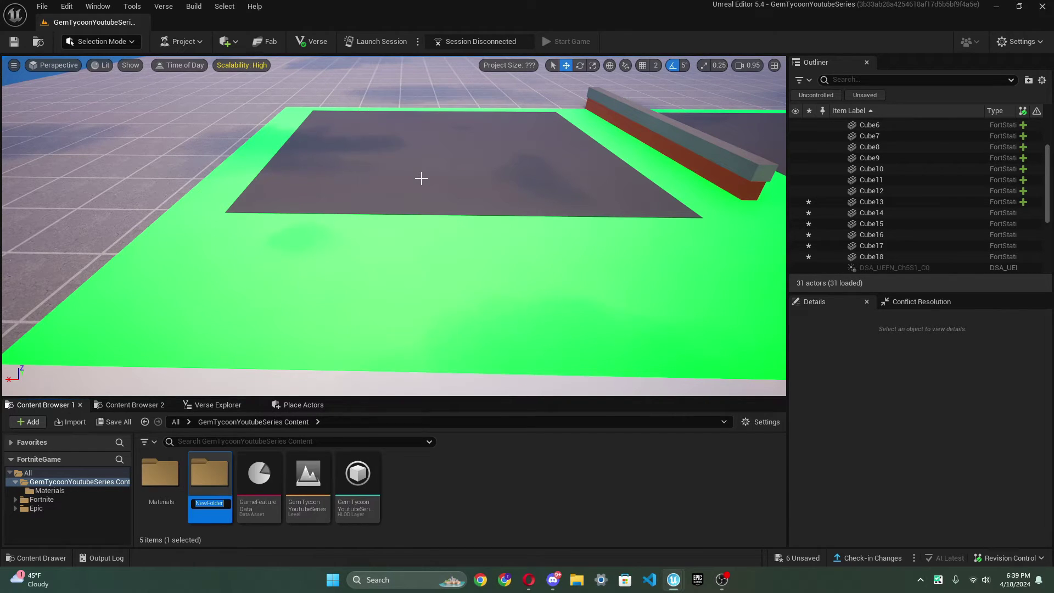
pyautogui.write('iMPOR')
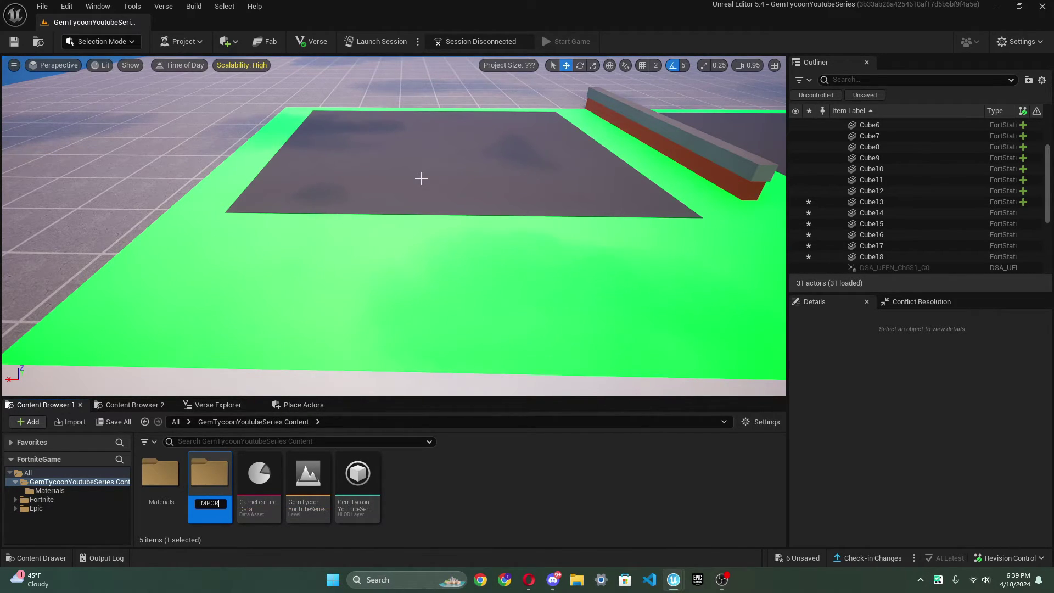
pyautogui.write('Imported')
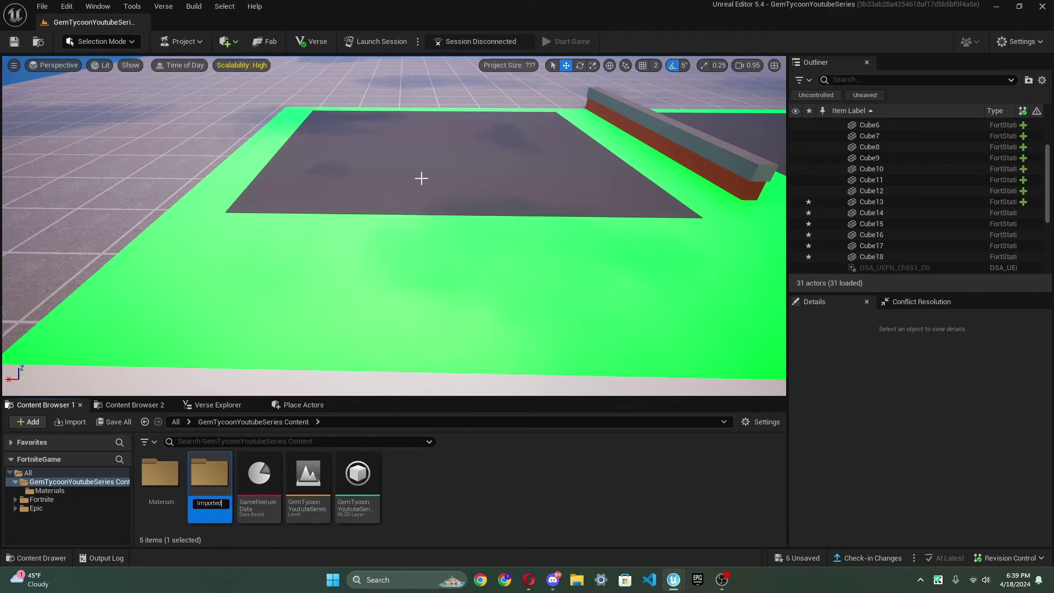
# Finish naming the new content folder ImportedAssets
pyautogui.write('Assets')
pyautogui.press('Return')
# Import ButtonForBuyingThings.fbx from the TestTycoonStuff folder as a static mesh with Combine Meshes enabled
pyautogui.click(70, 421)
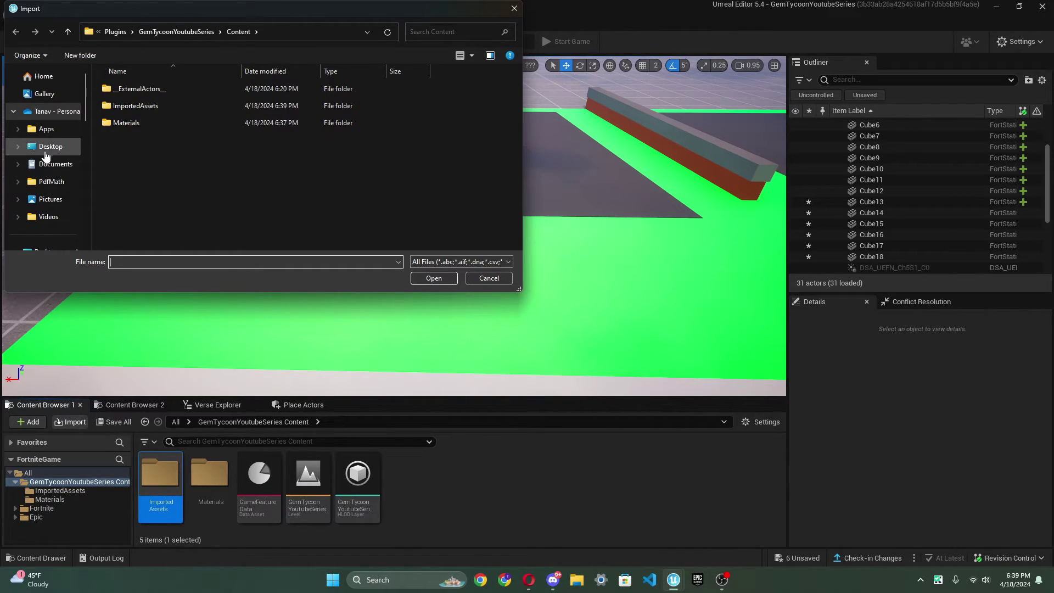
pyautogui.scroll(-3, 47, 165)
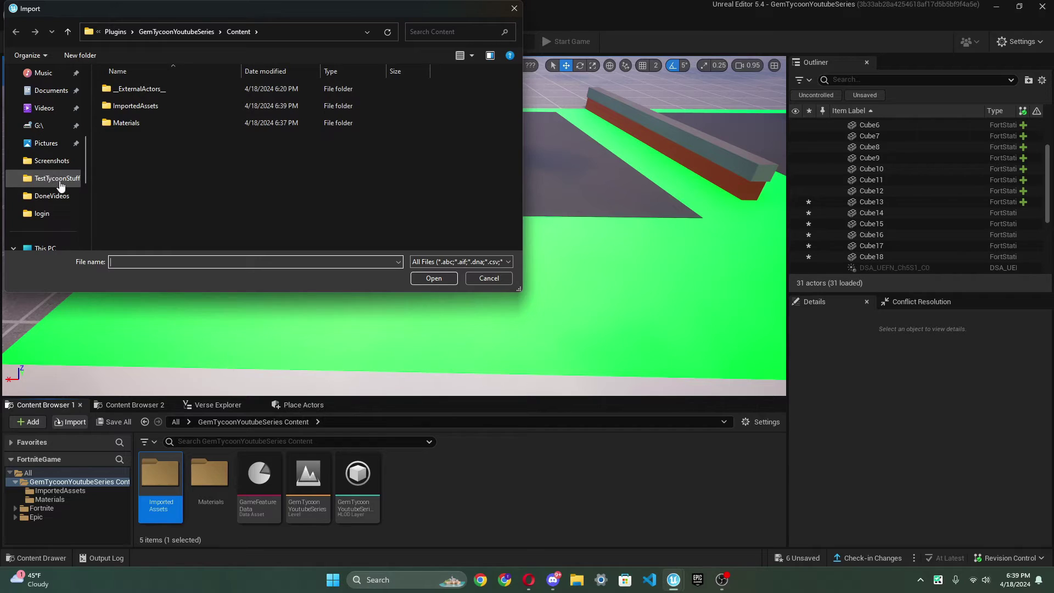
pyautogui.click(49, 185)
pyautogui.click(140, 92)
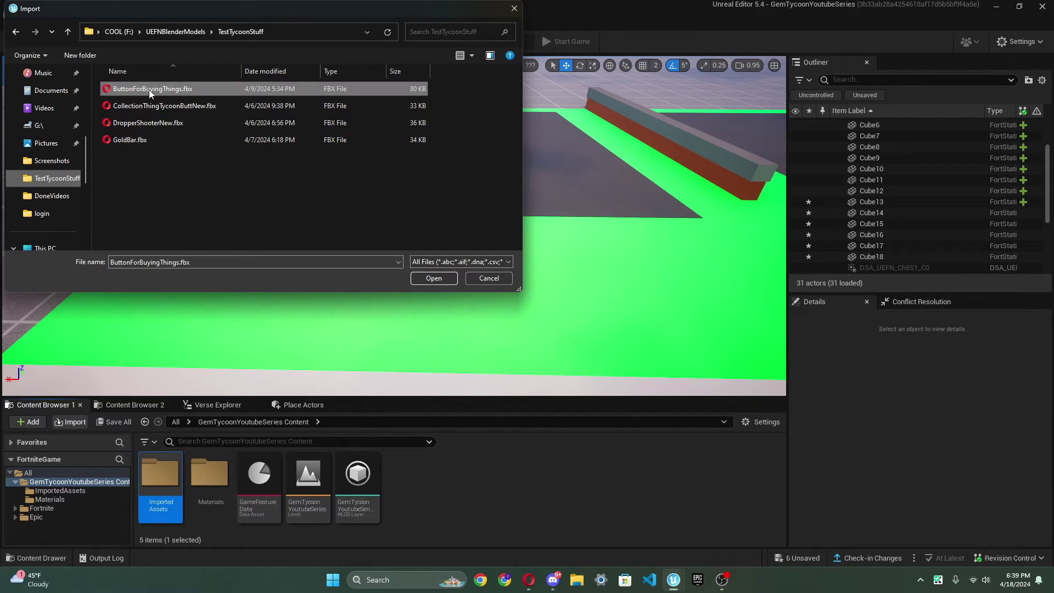
pyautogui.click(430, 278)
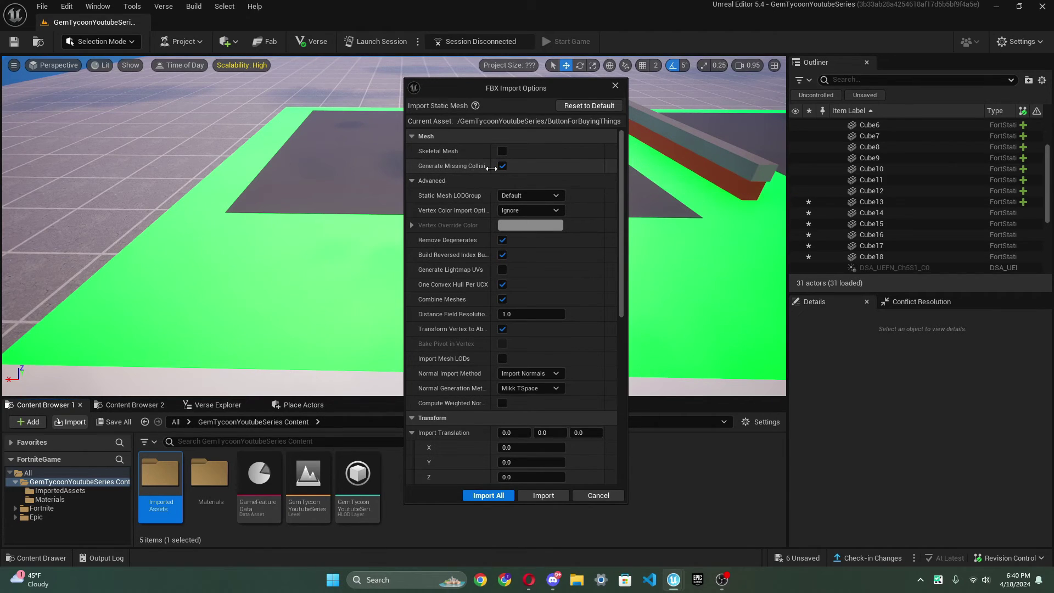
pyautogui.click(503, 299)
pyautogui.click(502, 299)
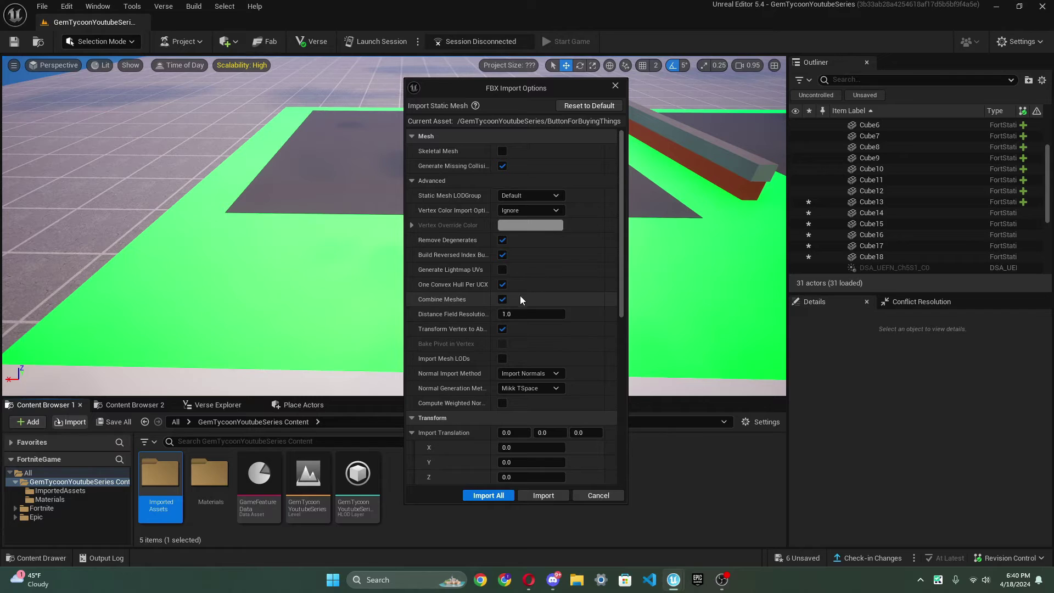
pyautogui.scroll(-5, 516, 291)
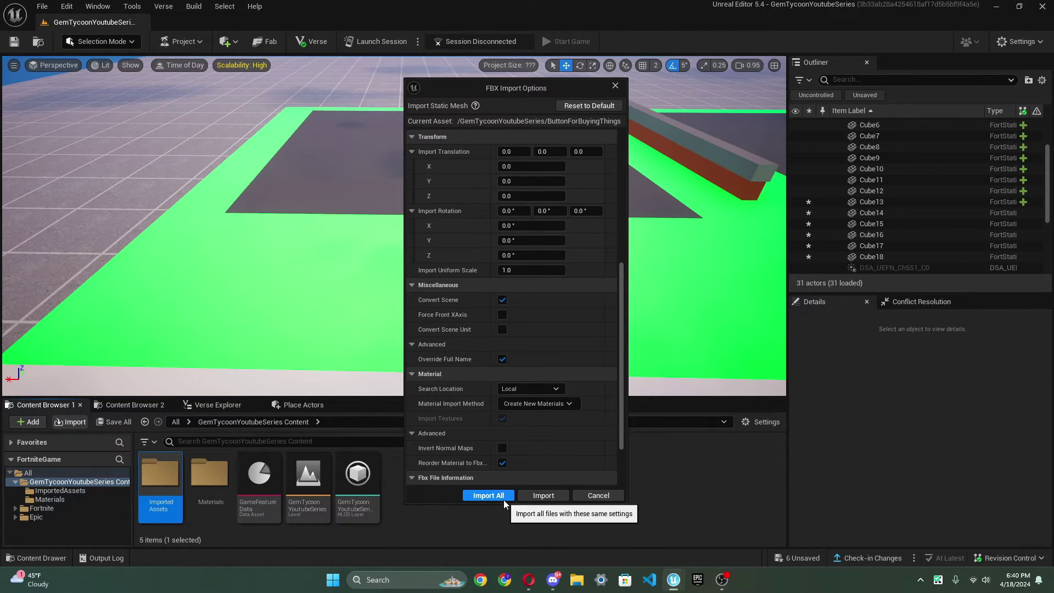
pyautogui.click(536, 497)
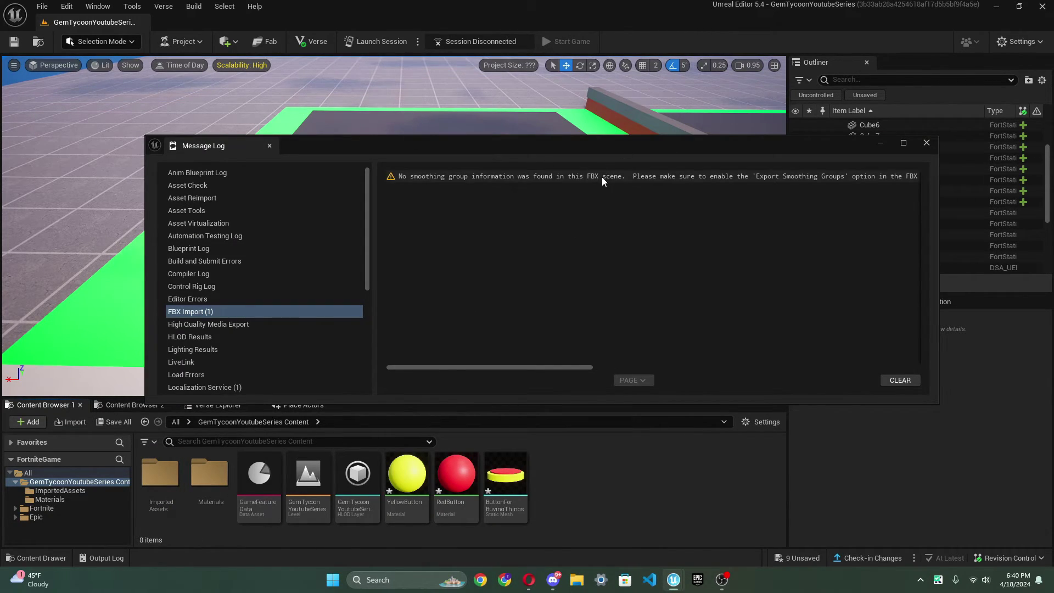
# Move the ButtonForBuyingThings mesh into the ImportedAssets folder and the YellowButton and RedButton materials into the Materials folder
pyautogui.click(549, 475)
pyautogui.moveTo(494, 485); pyautogui.dragTo(171, 497)
pyautogui.click(198, 516)
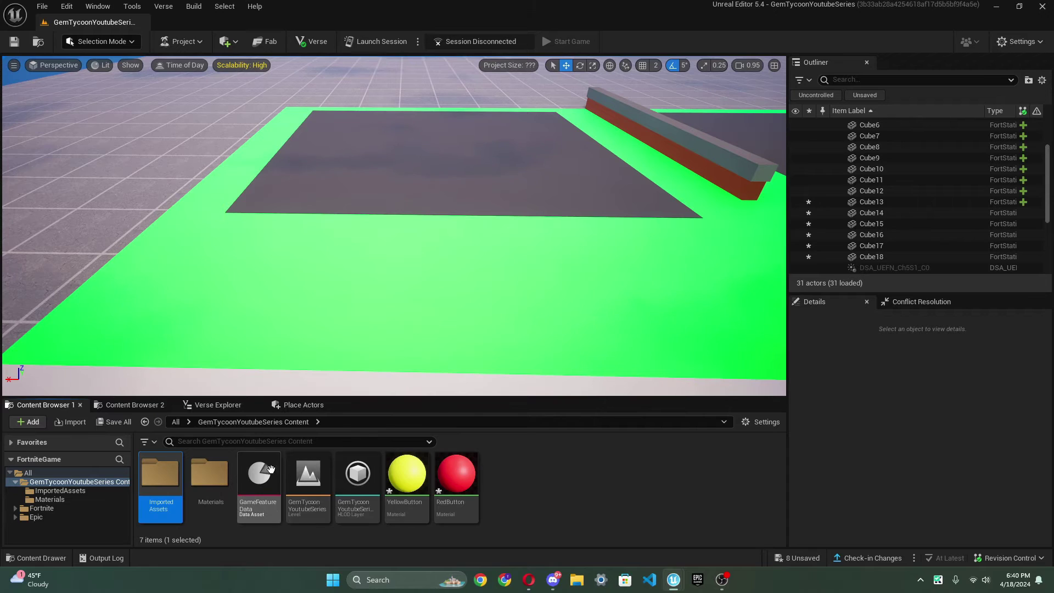
pyautogui.click(407, 474)
pyautogui.keyDown('ctrl'); pyautogui.click(455, 473); pyautogui.keyUp('ctrl')
pyautogui.moveTo(455, 473); pyautogui.dragTo(444, 265)
pyautogui.click(237, 495)
pyautogui.doubleClick(166, 485)
pyautogui.moveTo(565, 348); pyautogui.dragTo(549, 384, button='right')
pyautogui.moveTo(541, 241); pyautogui.dragTo(542, 214, button='right')
pyautogui.press('Delete')
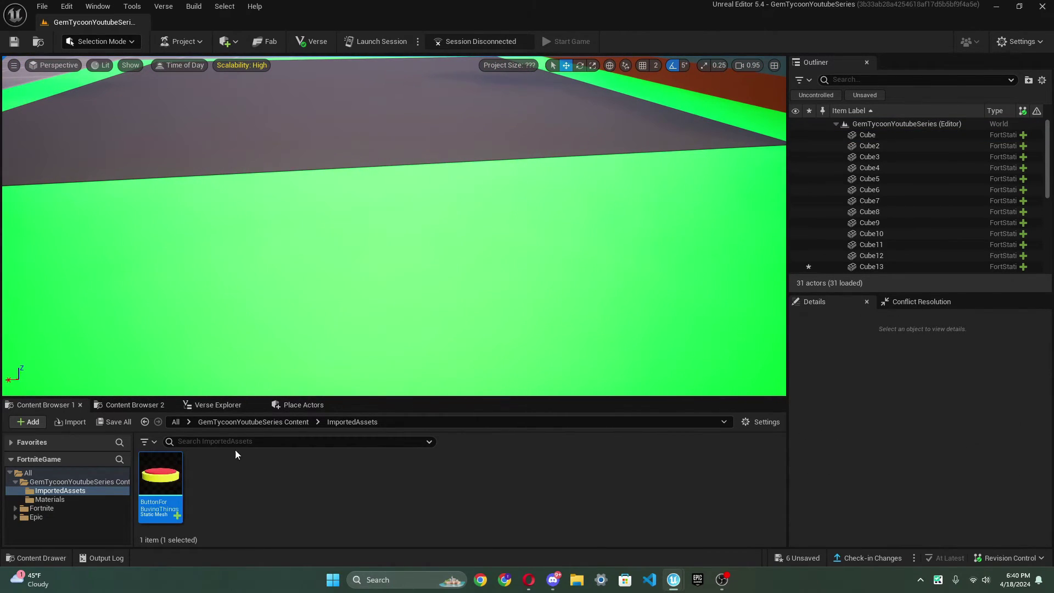
# Search all content for "trigger" and place a Trigger device on the lawn between the first dark plot and the road
pyautogui.click(60, 472)
pyautogui.click(289, 441)
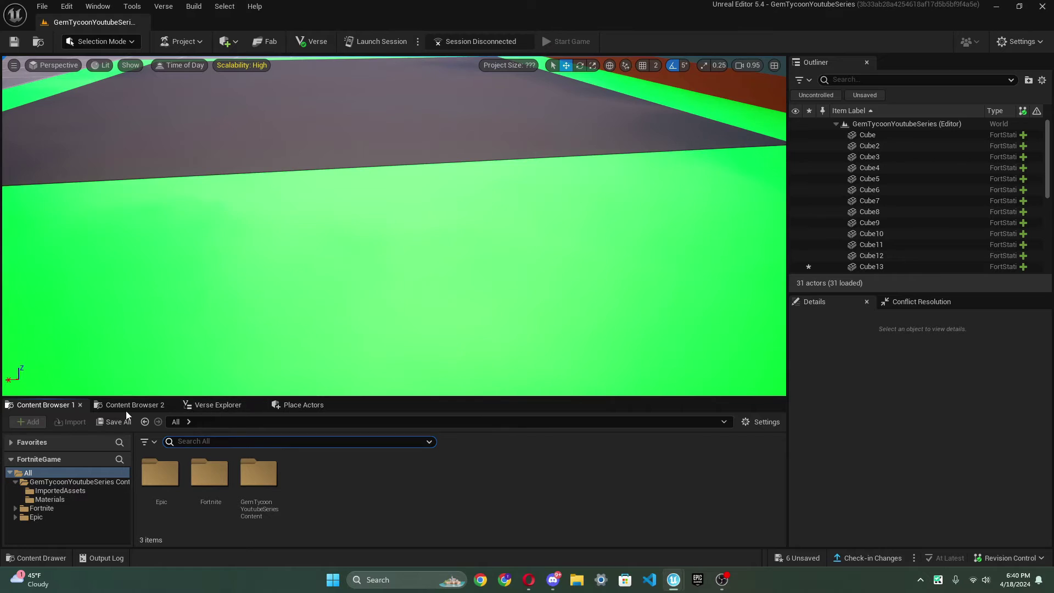
pyautogui.write('trigger')
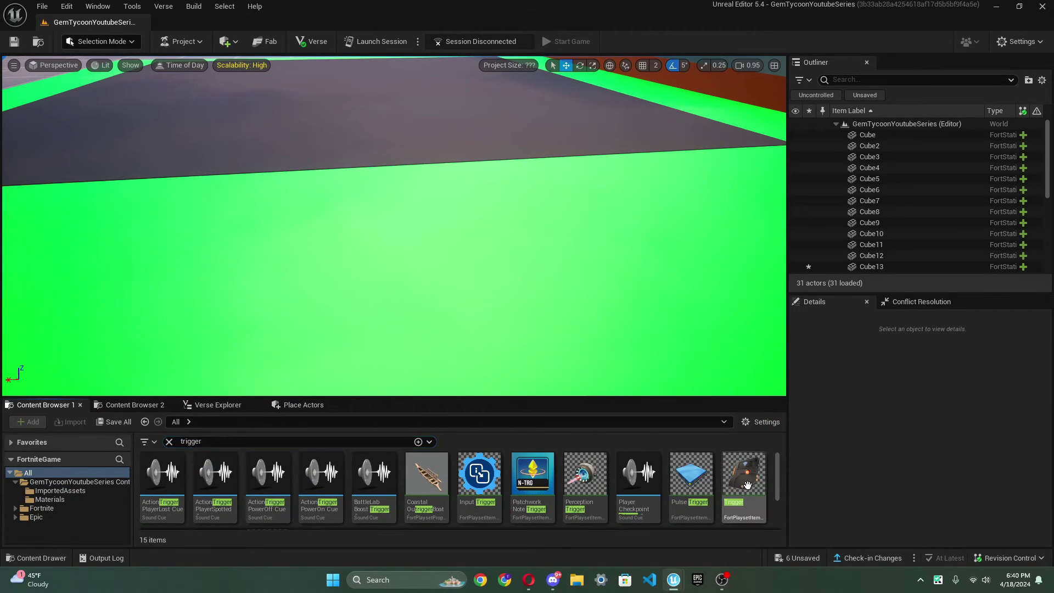
pyautogui.moveTo(747, 485); pyautogui.dragTo(439, 296)
pyautogui.scroll(-4, 394, 226)
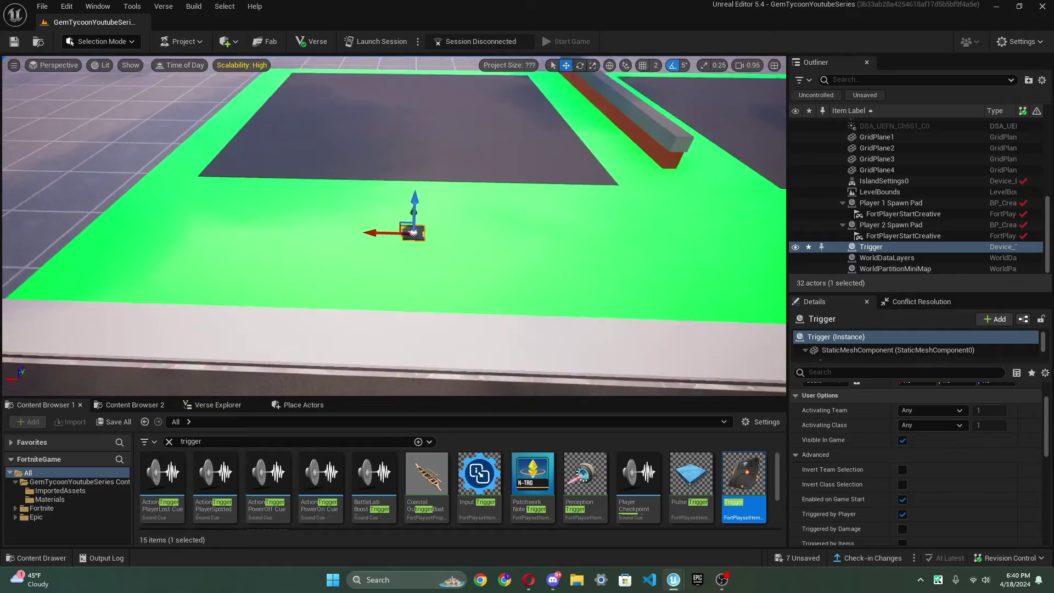
pyautogui.moveTo(571, 208); pyautogui.dragTo(571, 257, button='right')
pyautogui.moveTo(369, 218); pyautogui.dragTo(360, 219)
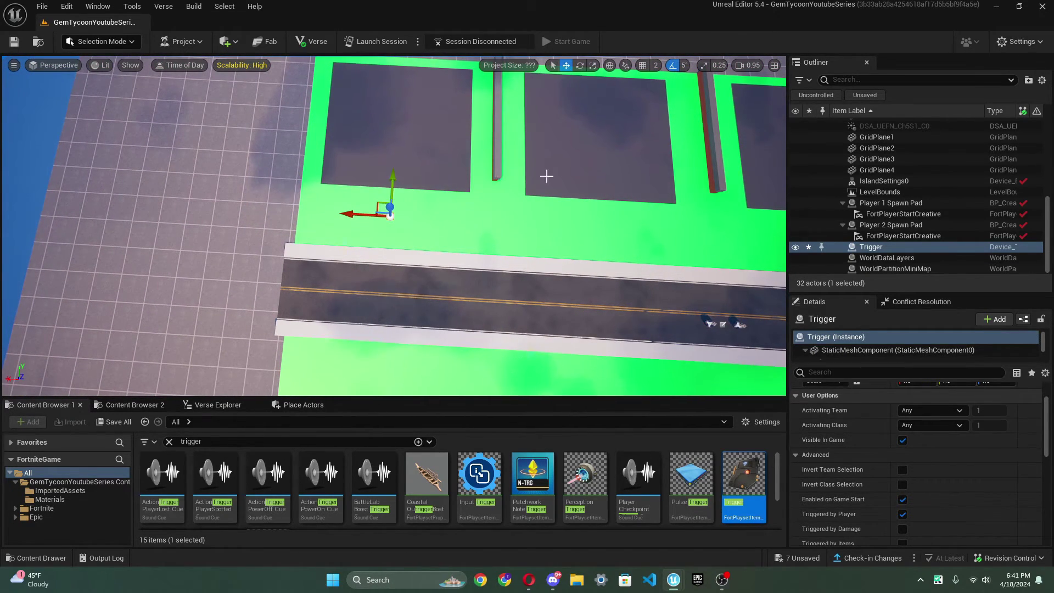
# Assign the ButtonForBuyingThings mesh from ImportedAssets to the trigger's StaticMeshComponent and inspect it up close
pyautogui.click(827, 351)
pyautogui.click(71, 498)
pyautogui.click(77, 490)
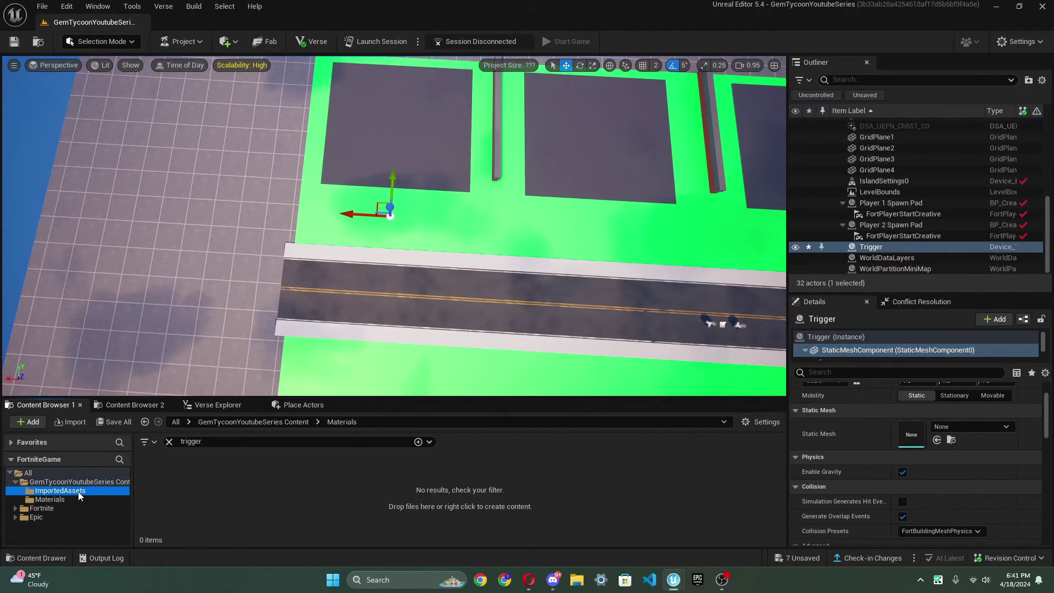
pyautogui.click(169, 442)
pyautogui.moveTo(170, 497); pyautogui.dragTo(904, 435)
pyautogui.press('f')
pyautogui.moveTo(619, 280); pyautogui.dragTo(619, 180, button='right')
pyautogui.press('s')
pyautogui.press('w')
pyautogui.press('s')
pyautogui.press('w')
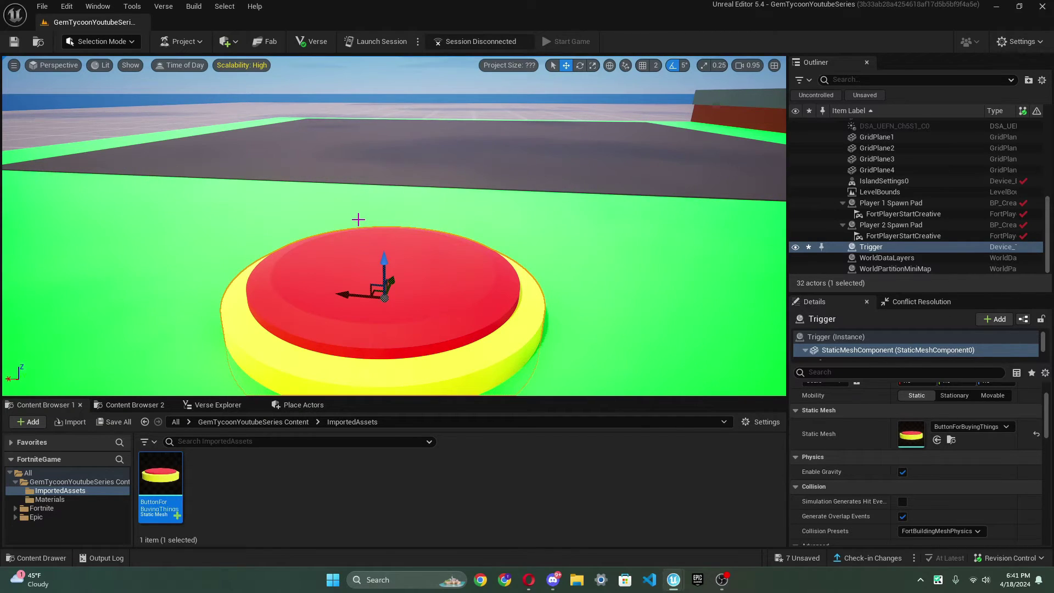
# Switch to the Opera browser, open Pixlr Express, and create a new Wide 1080p image of 1920 x 1080 px
pyautogui.moveTo(528, 580)
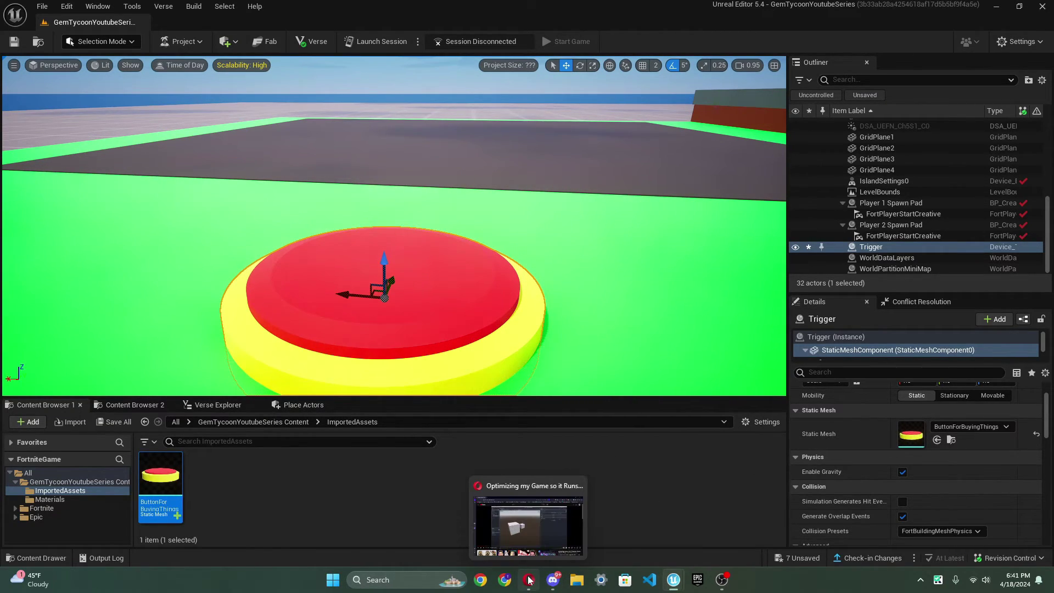
pyautogui.click(533, 532)
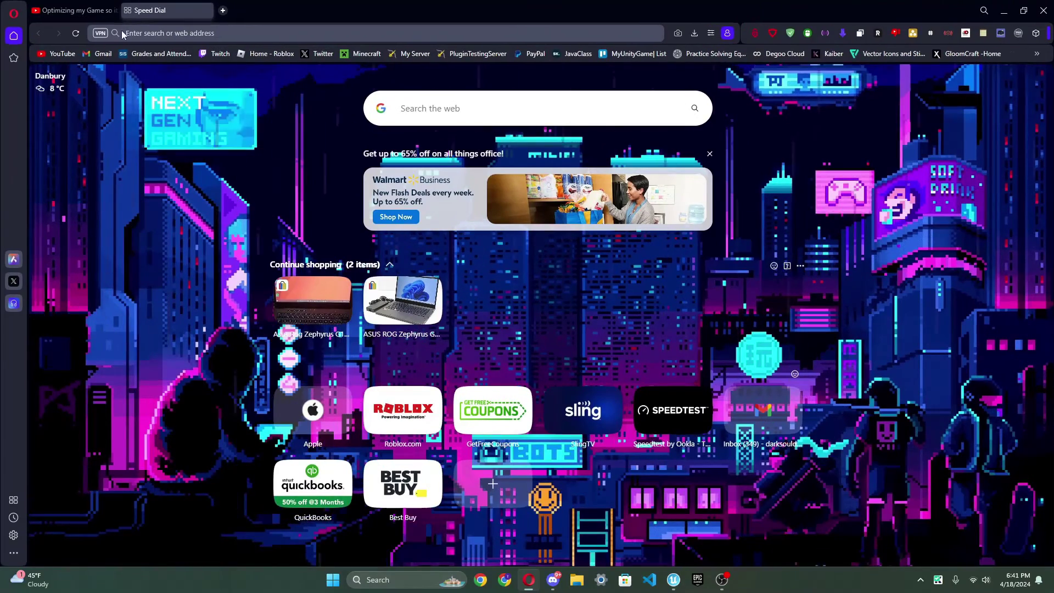
pyautogui.write('pix')
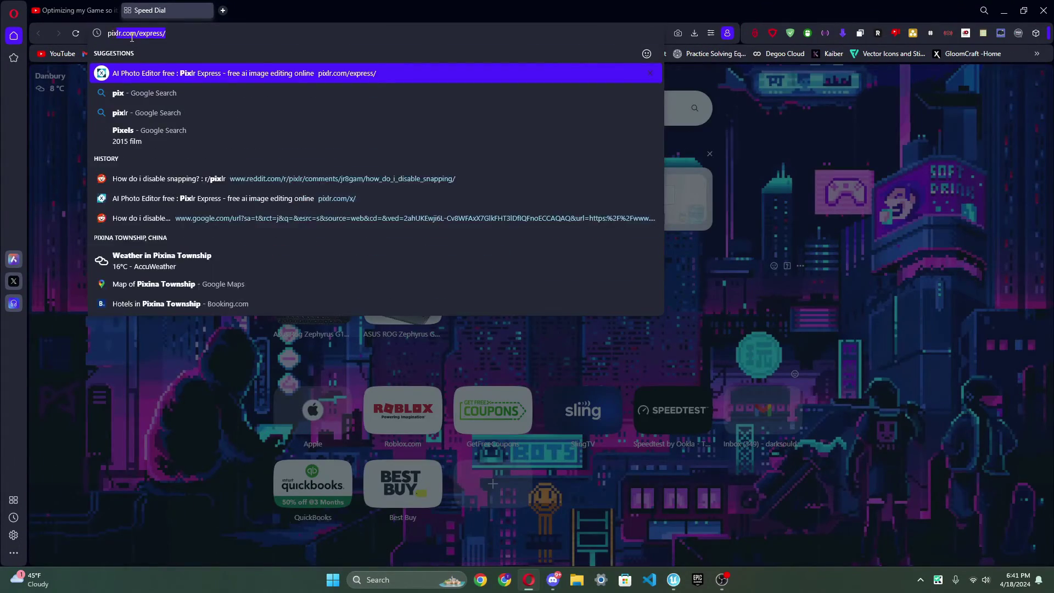
pyautogui.press('Return')
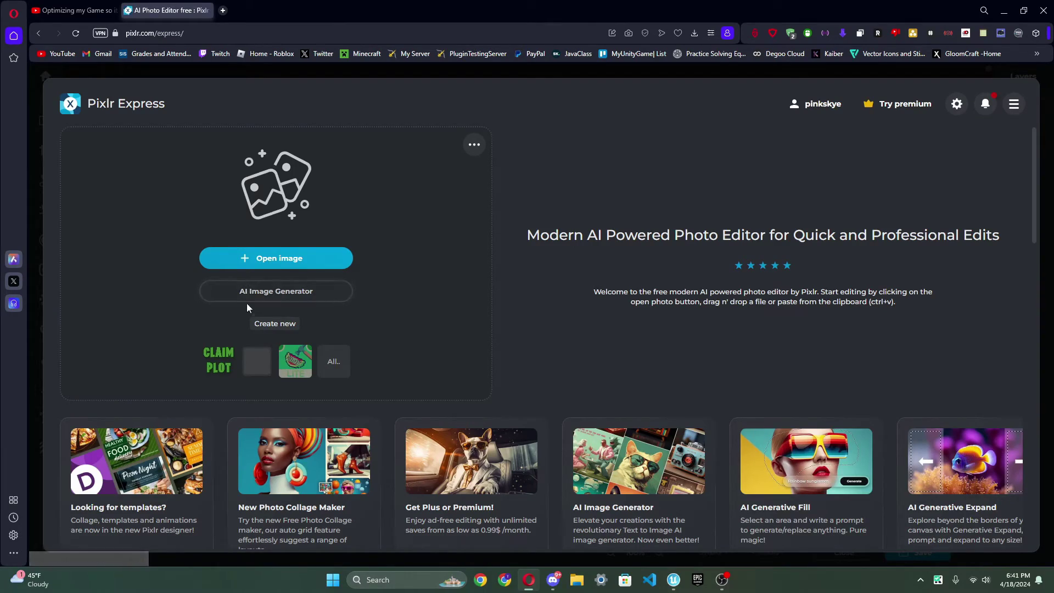
pyautogui.click(275, 324)
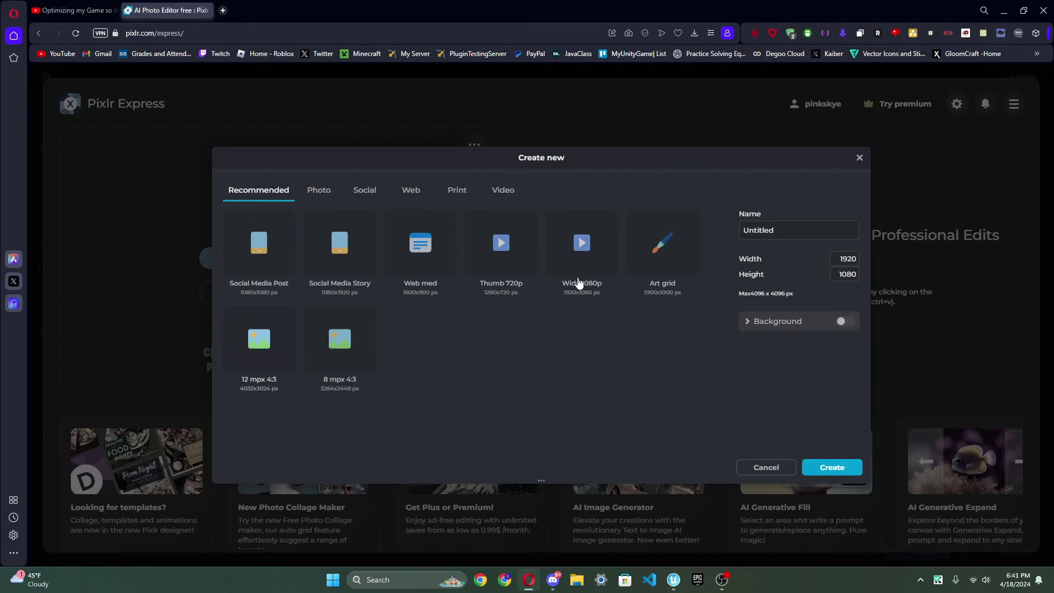
pyautogui.click(603, 250)
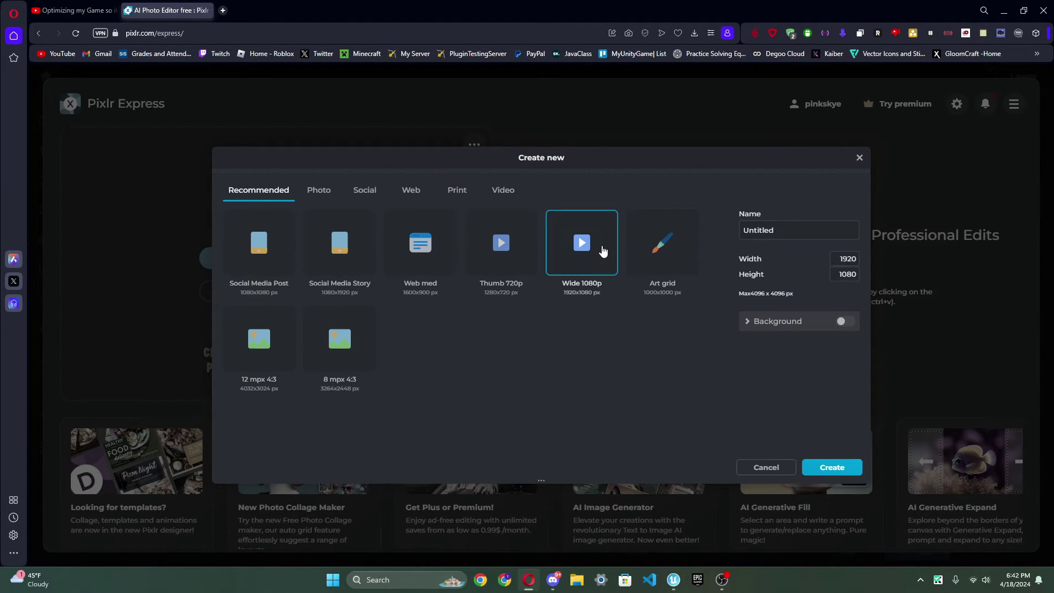
pyautogui.click(823, 467)
# Add a text layer to the blank canvas and choose the Fortnite font for it
pyautogui.press('t')
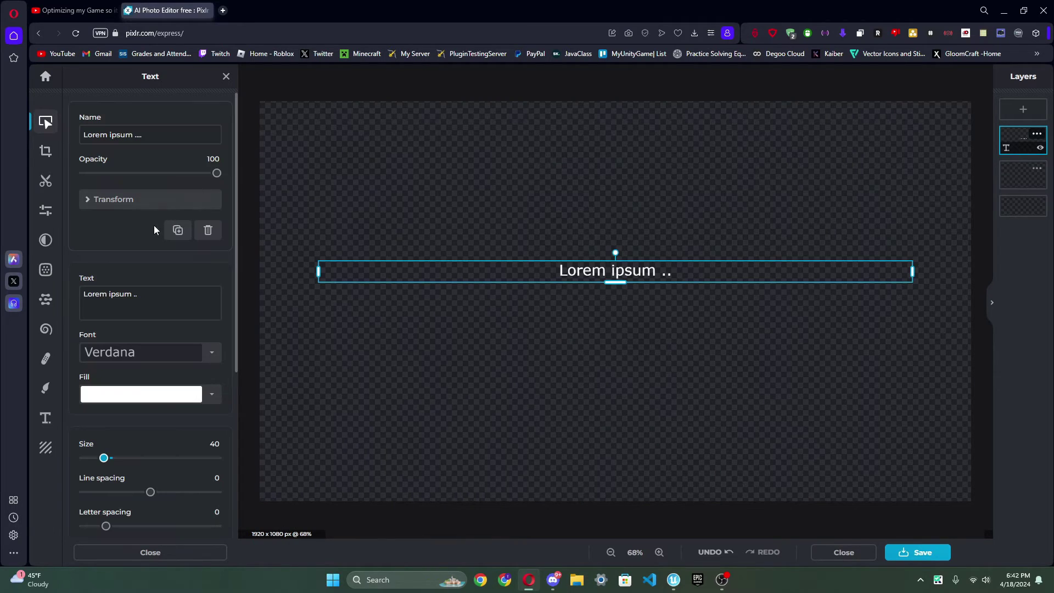
pyautogui.click(202, 358)
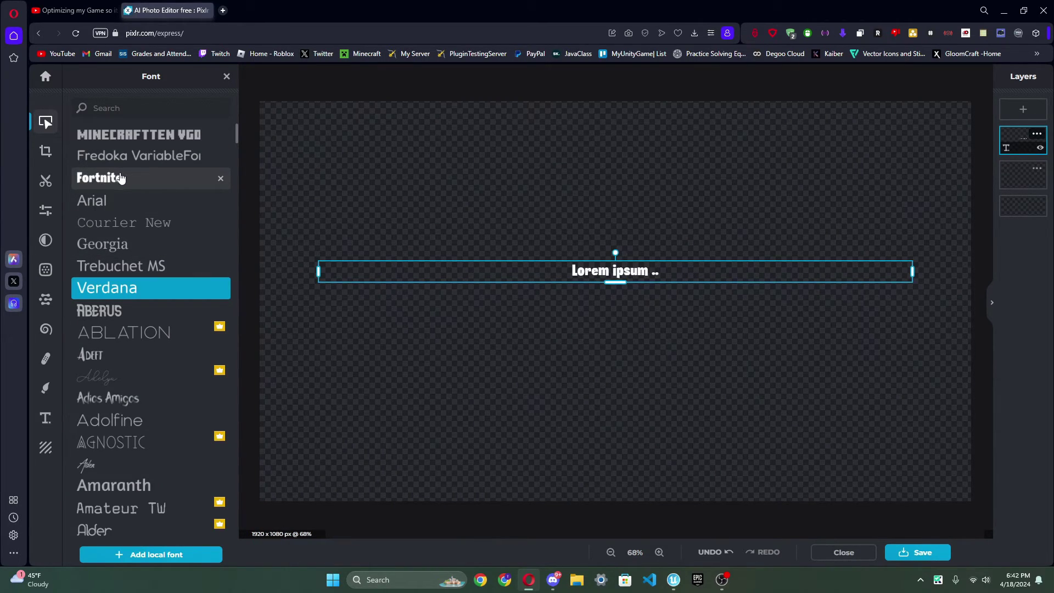
pyautogui.click(121, 178)
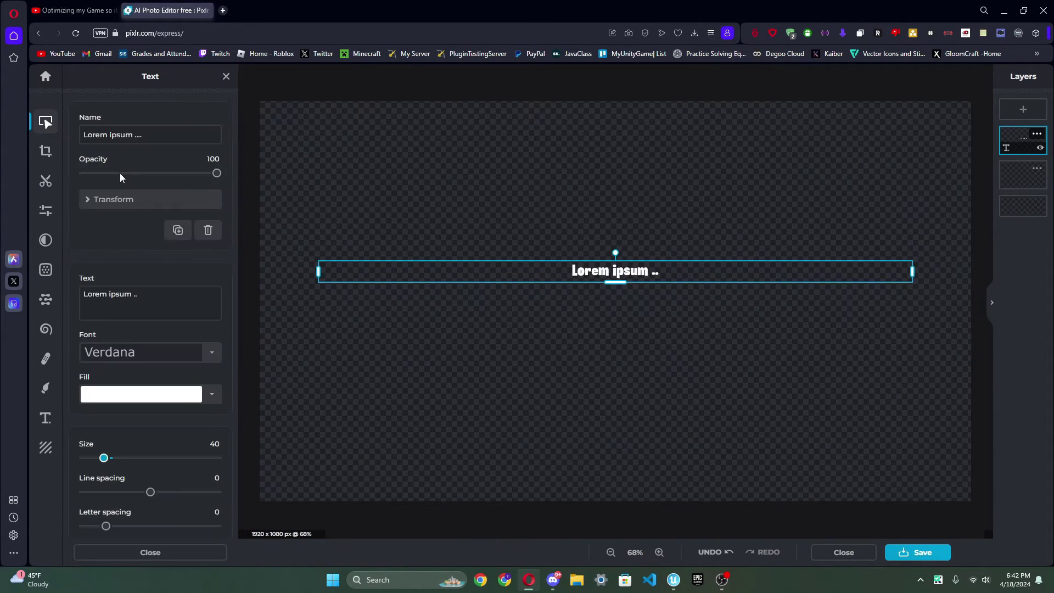
# Search the web in a new browser tab for a Fortnite TTF font and view its download option on FontBolt
pyautogui.click(223, 11)
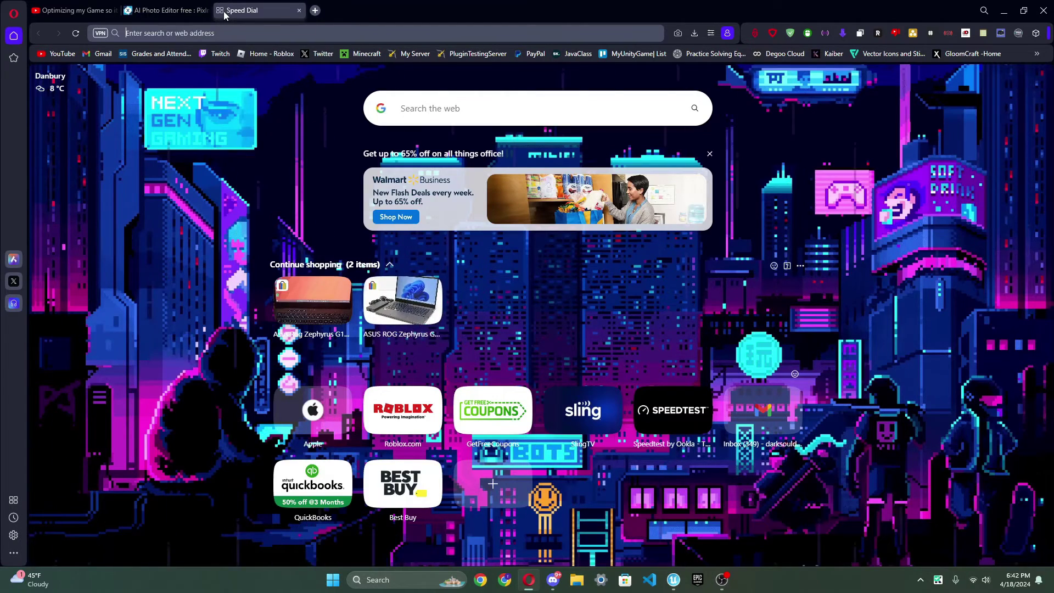
pyautogui.write('fortnite textr')
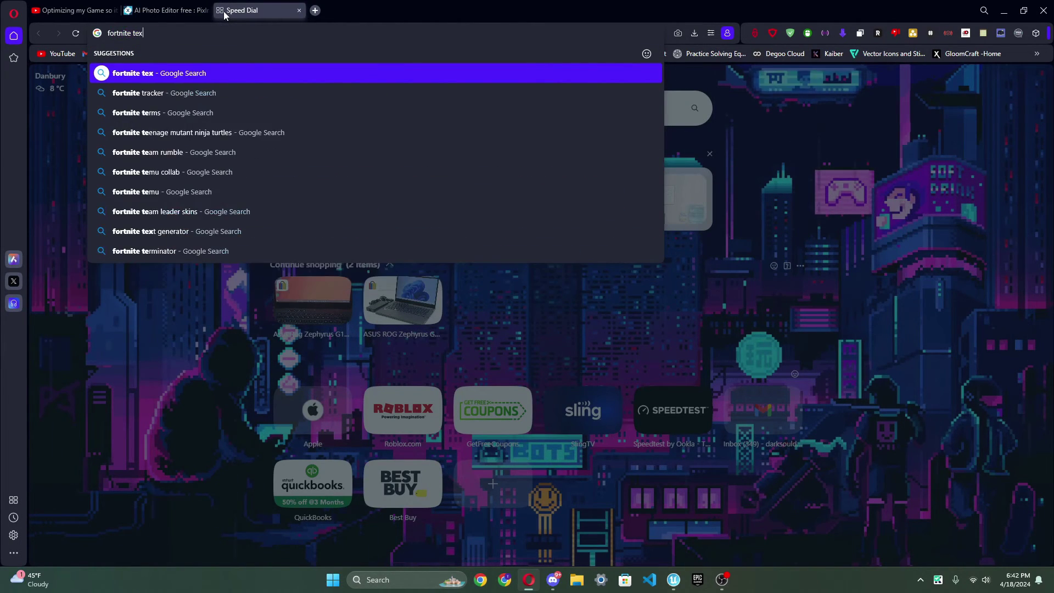
pyautogui.press('Return')
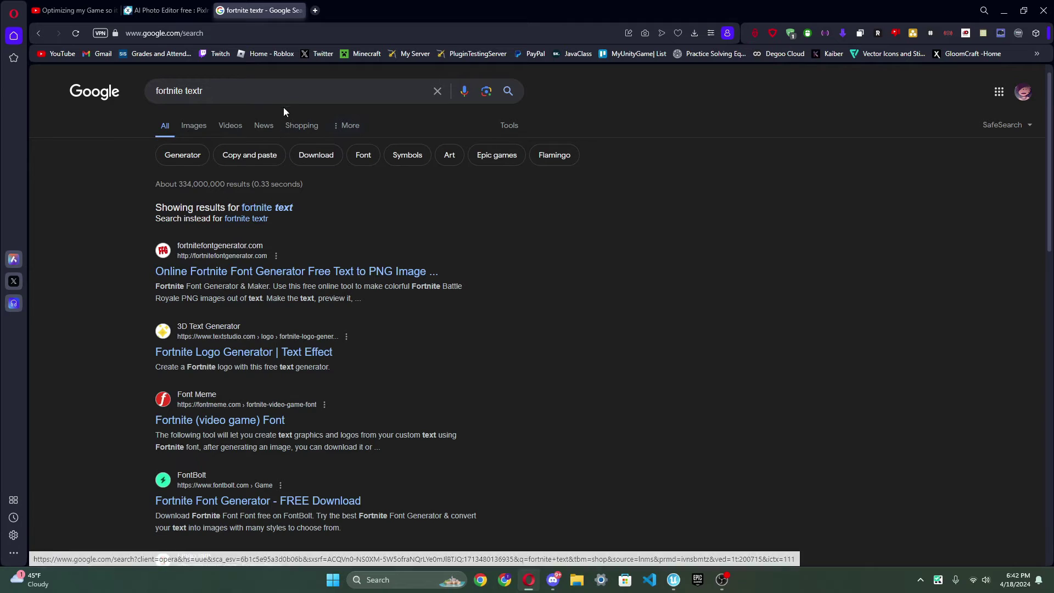
pyautogui.click(288, 93)
pyautogui.press('BackSpace')
pyautogui.write('ttf')
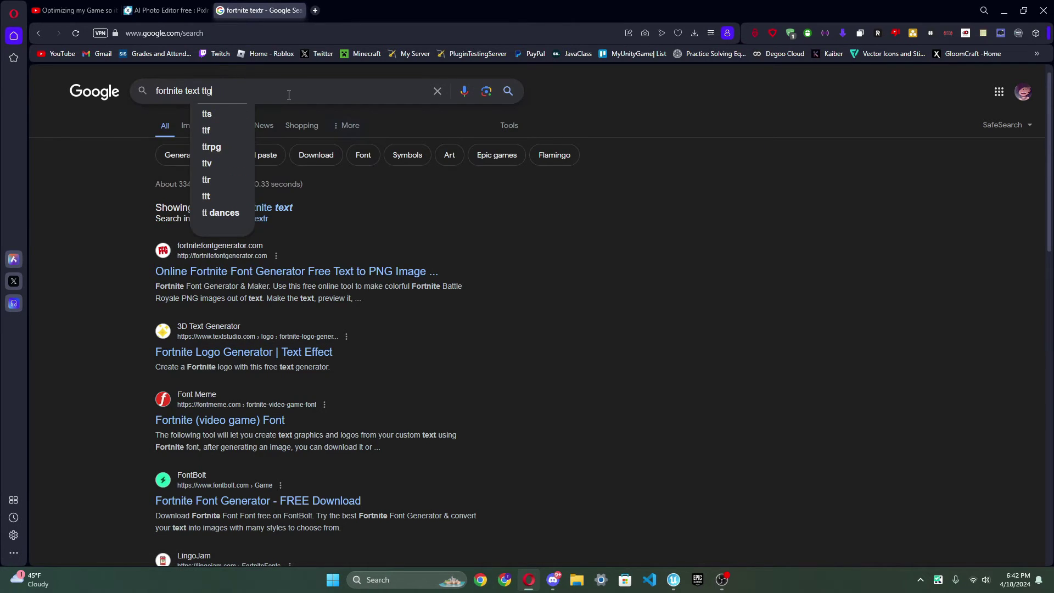
pyautogui.press('Return')
pyautogui.click(219, 312)
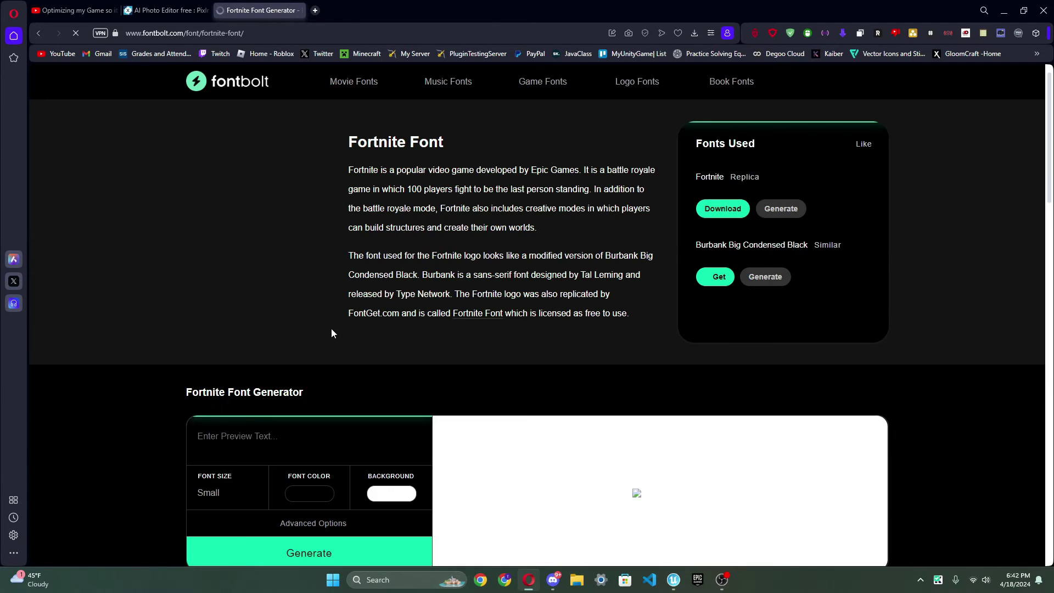
pyautogui.scroll(-3, 538, 124)
pyautogui.click(733, 164)
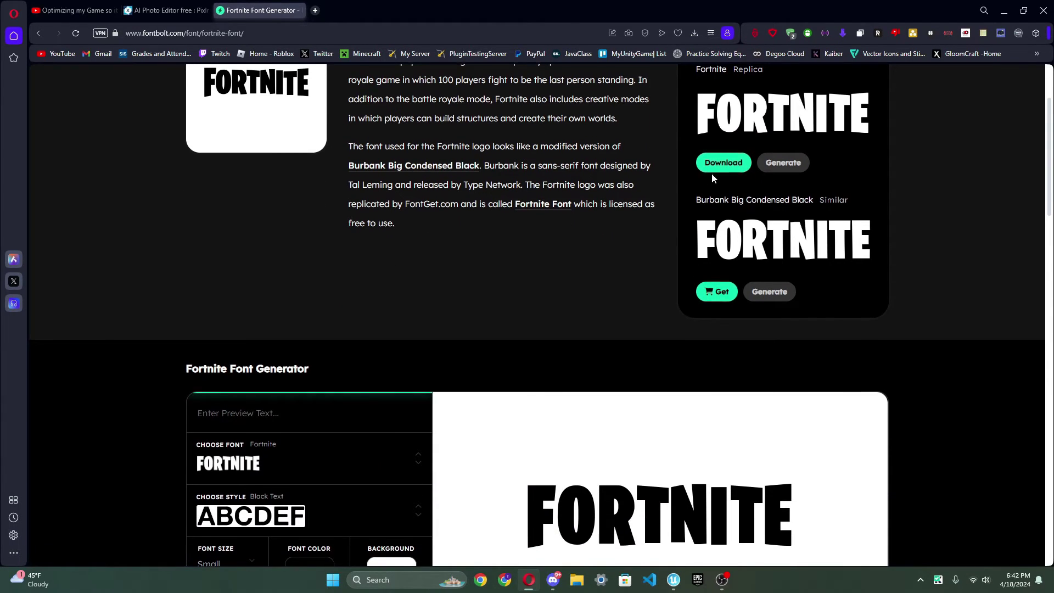
pyautogui.scroll(1, 715, 177)
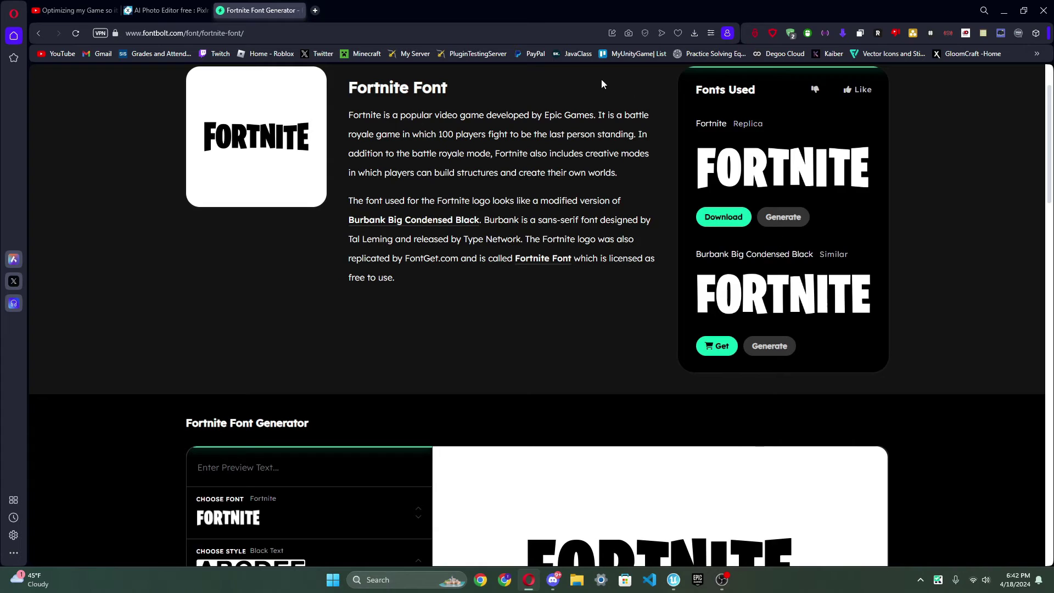
# Return to the Pixlr image, apply the Fortnite font, and replace the placeholder with CLAIM PLOT on two lines at size 334
pyautogui.click(166, 10)
pyautogui.click(138, 353)
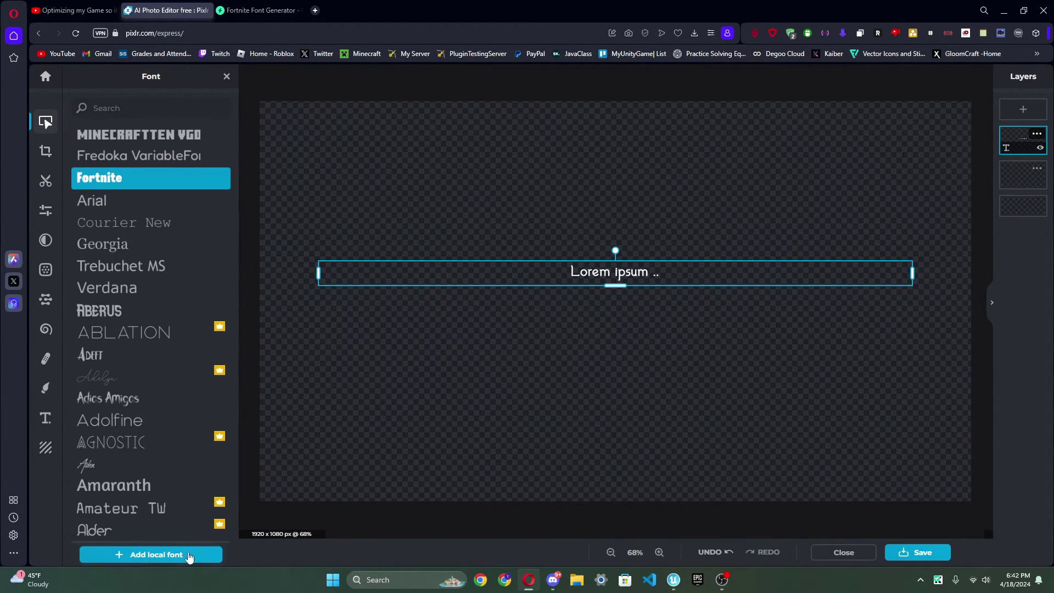
pyautogui.click(136, 178)
pyautogui.doubleClick(811, 292)
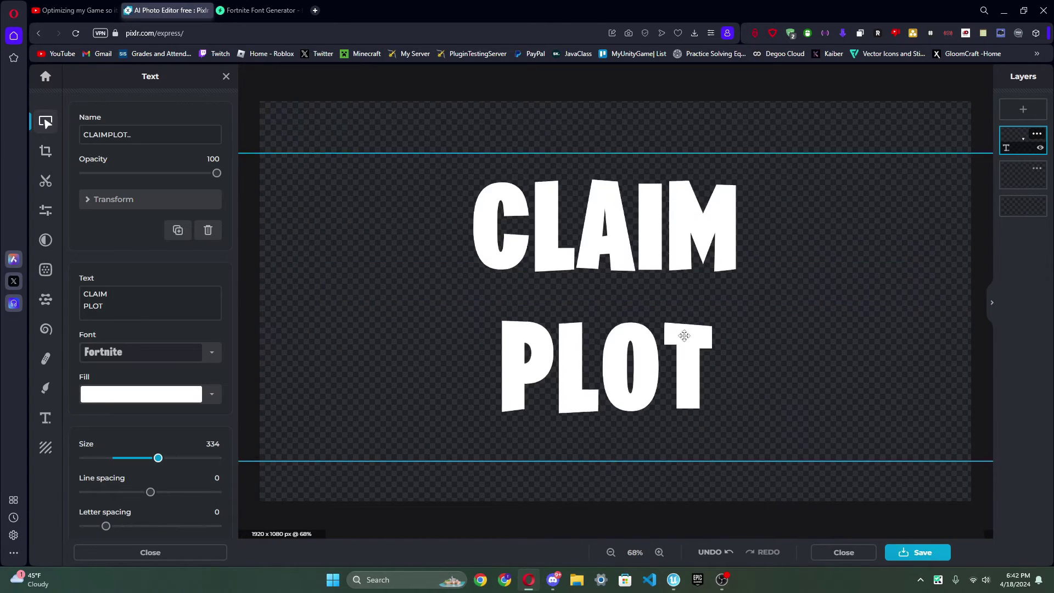
# Enlarge the CLAIM PLOT text to size 457 and center it so that it fills the canvas height
pyautogui.scroll(-3, 683, 335)
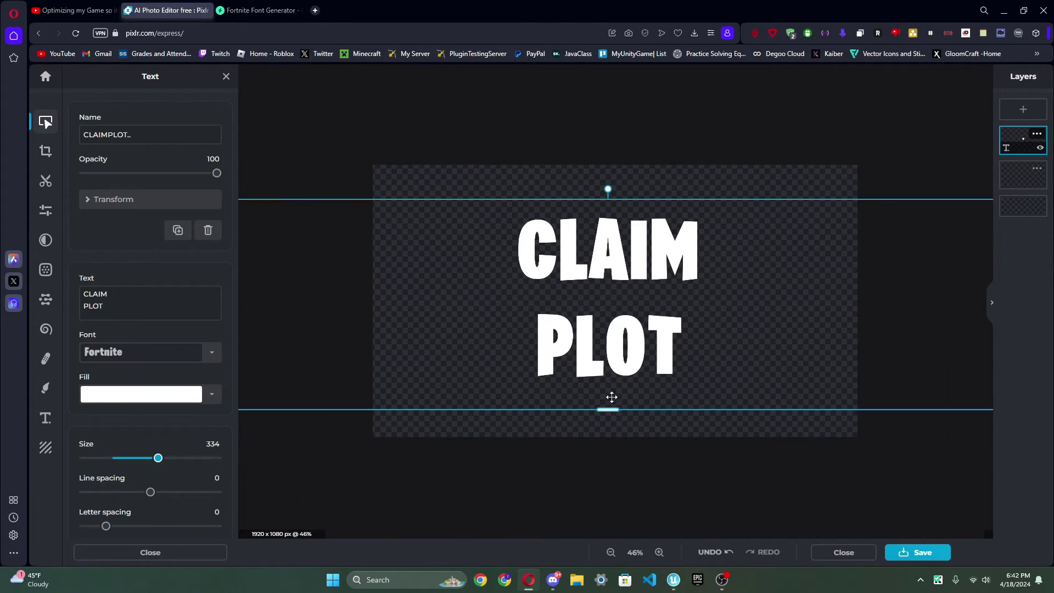
pyautogui.moveTo(612, 409); pyautogui.dragTo(607, 485)
pyautogui.moveTo(786, 409); pyautogui.dragTo(792, 366)
pyautogui.scroll(2, 734, 329)
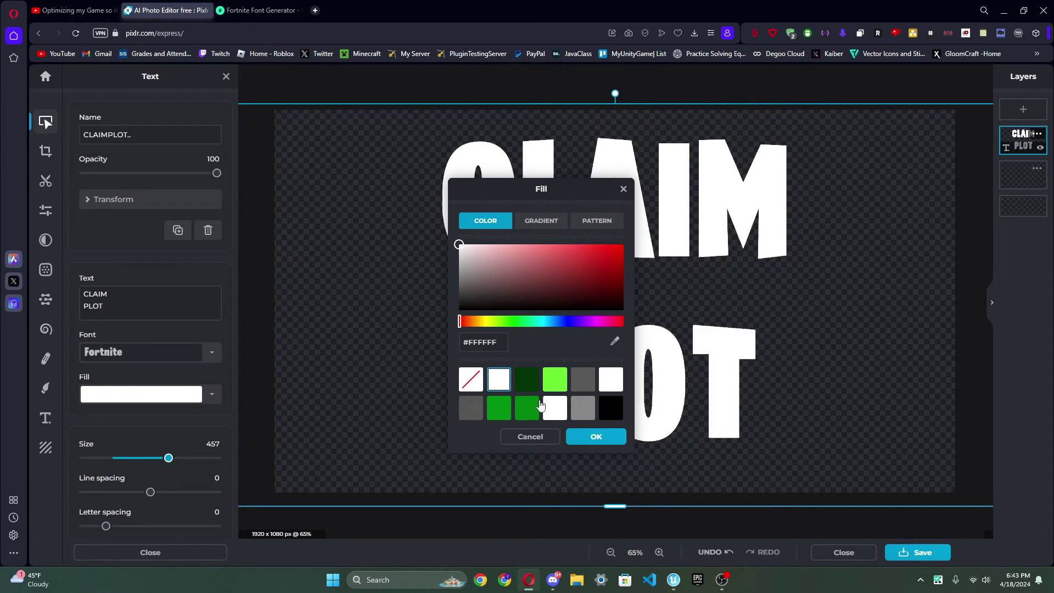
# Fill the CLAIM PLOT text with bright green and add a dark green outline of size 59
pyautogui.click(555, 380)
pyautogui.click(596, 437)
pyautogui.scroll(-5, 134, 405)
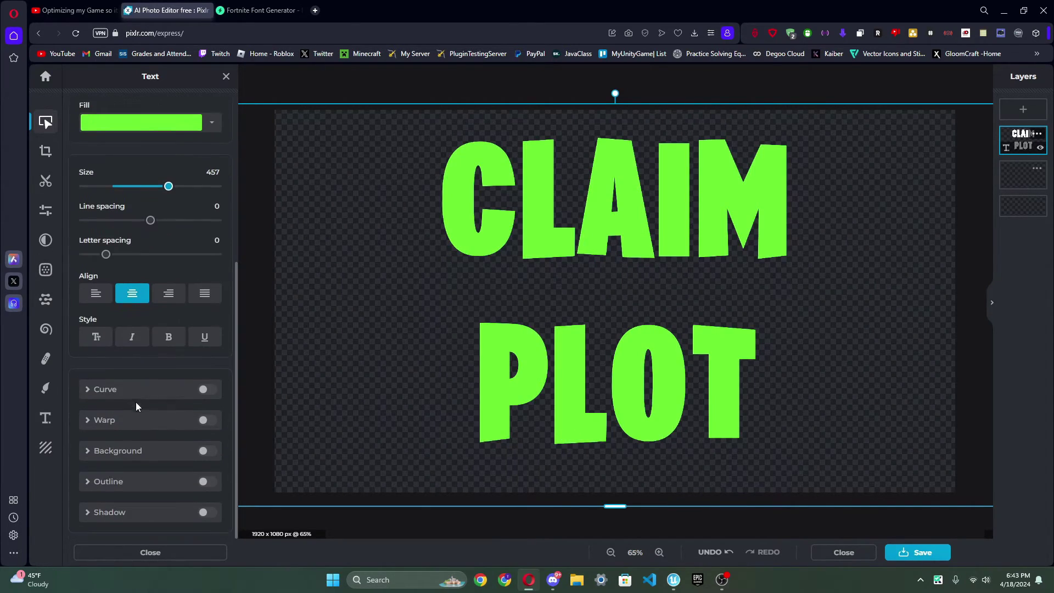
pyautogui.click(110, 483)
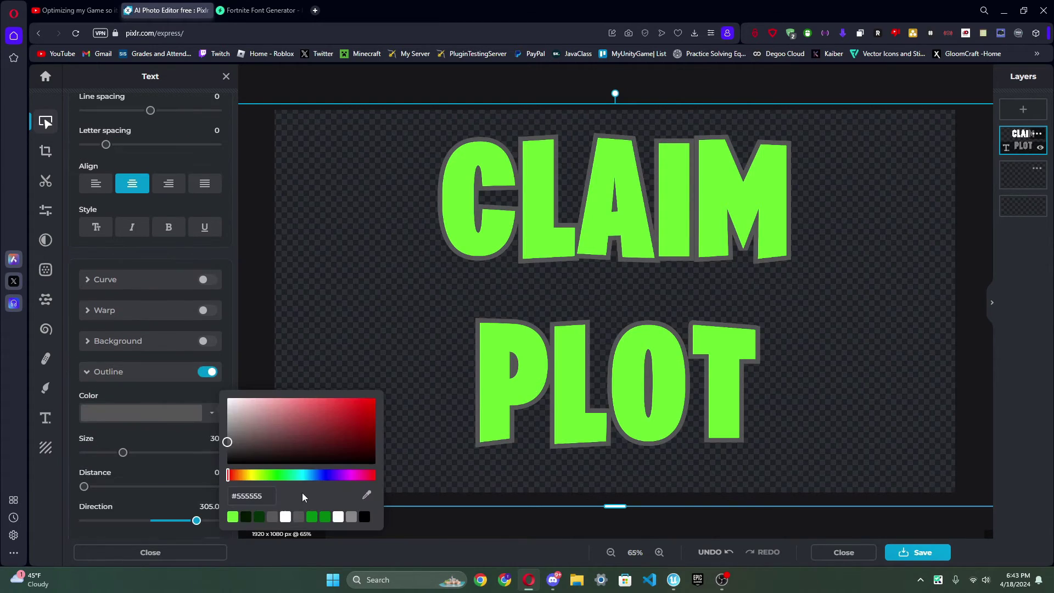
pyautogui.click(247, 517)
pyautogui.click(259, 517)
pyautogui.click(202, 404)
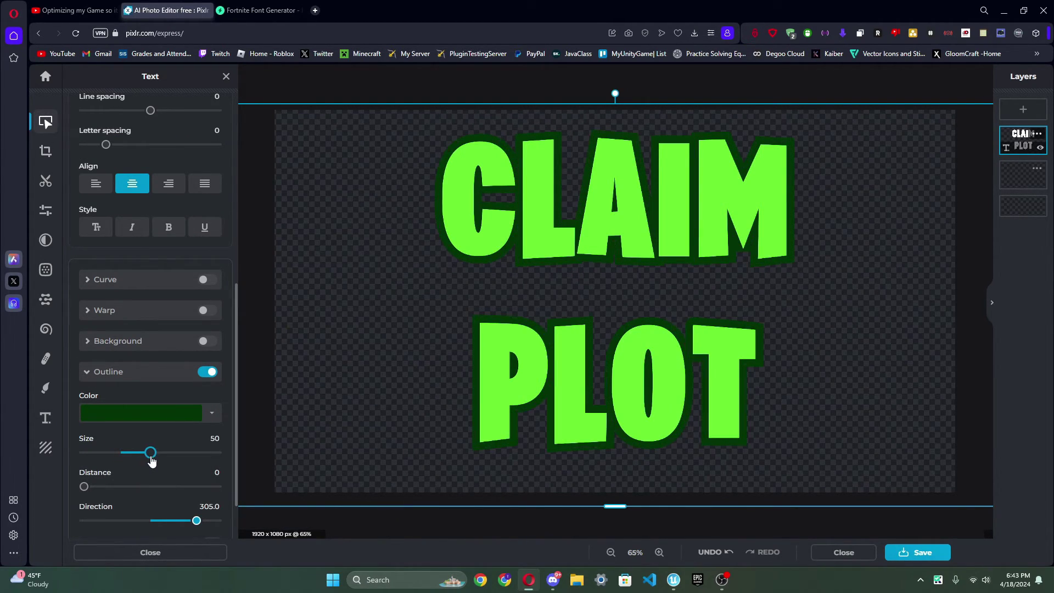
pyautogui.click(139, 377)
pyautogui.click(200, 487)
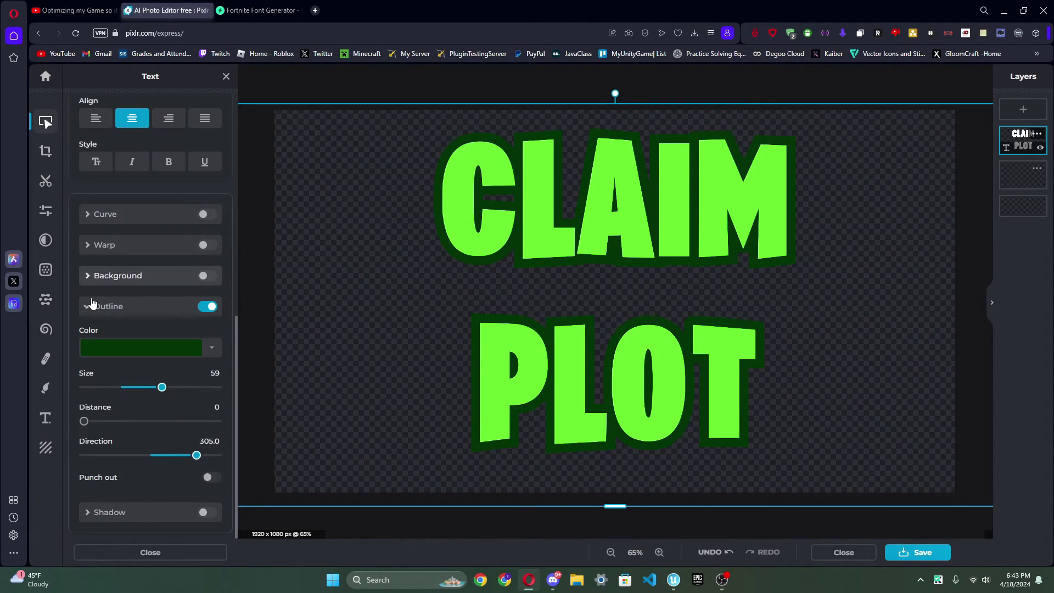
pyautogui.click(93, 305)
pyautogui.click(201, 481)
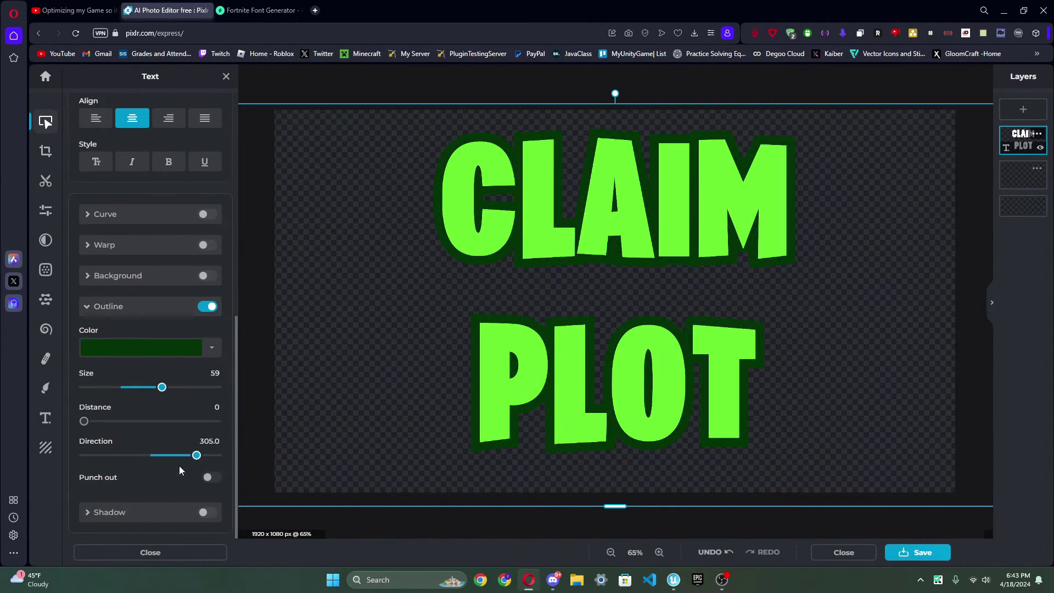
# Add a very dark green shadow to the CLAIM PLOT text with a blur of 63
pyautogui.click(126, 512)
pyautogui.click(110, 363)
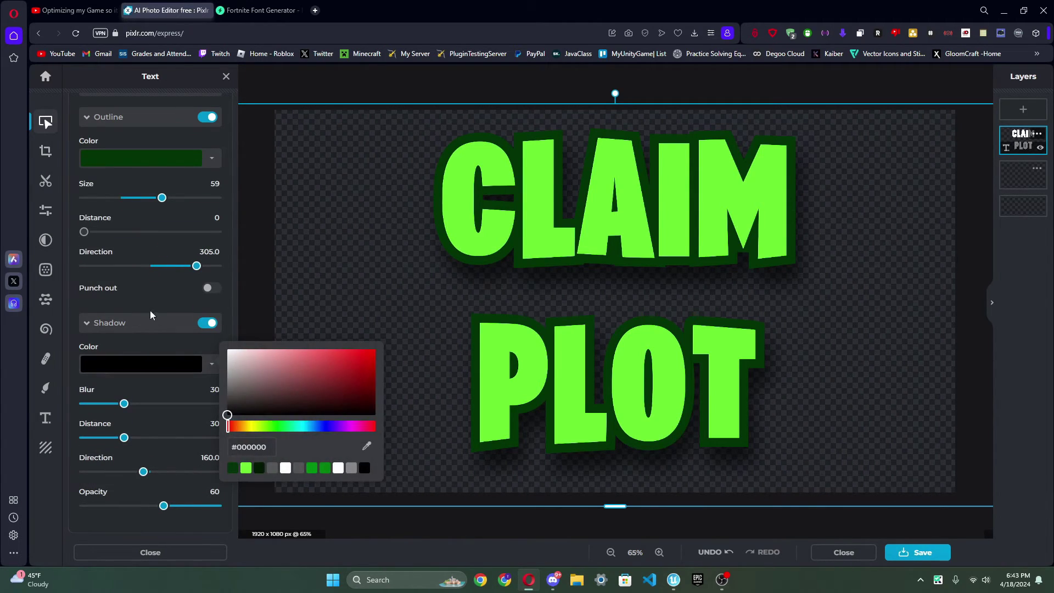
pyautogui.click(260, 469)
pyautogui.moveTo(124, 404); pyautogui.dragTo(146, 407)
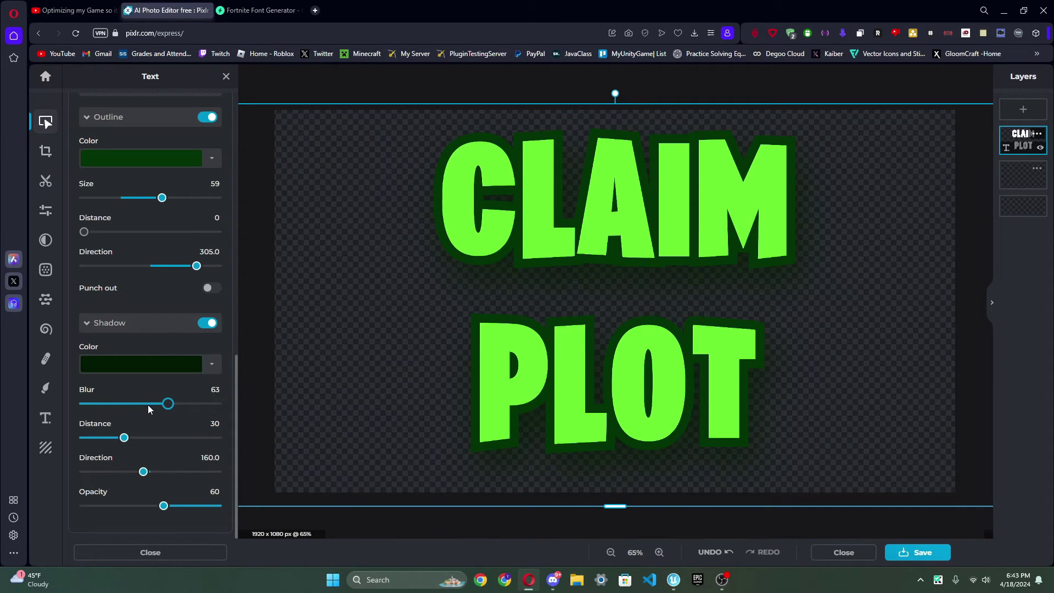
# View the transparent PNG save options for the CLAIM PLOT image and close the image without exporting it
pyautogui.click(907, 556)
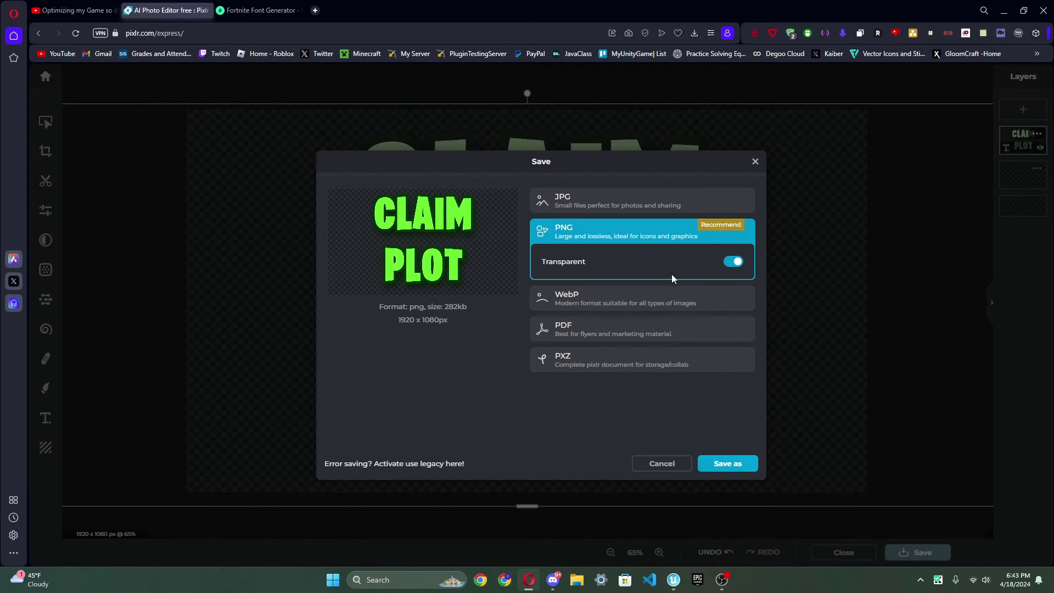
pyautogui.click(753, 157)
pyautogui.click(843, 552)
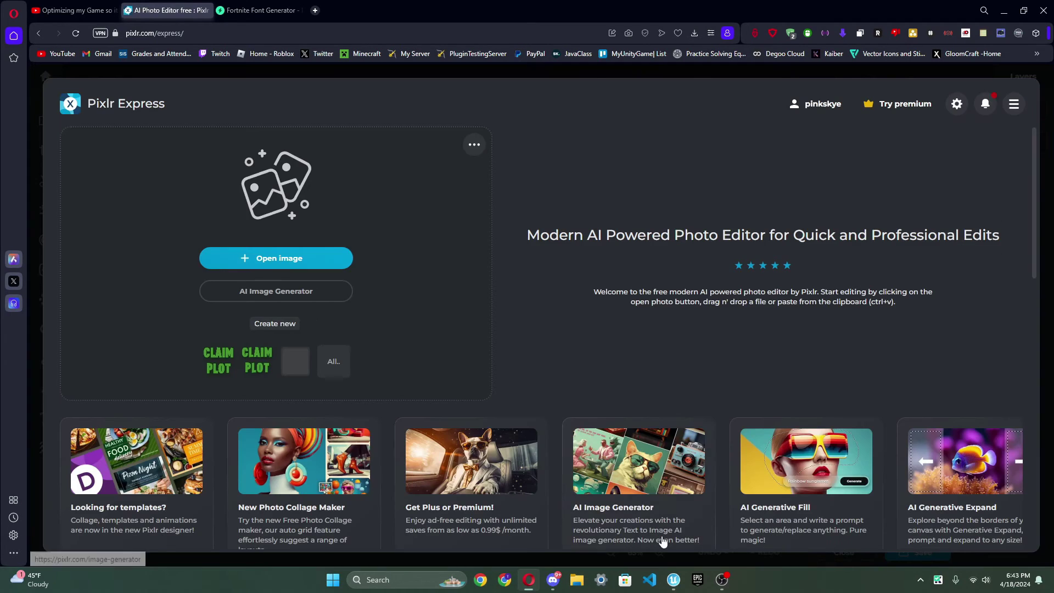
# Switch to the Unreal Editor and import ClaimPlotText.png from Downloads into the project's Materials folder
pyautogui.click(674, 579)
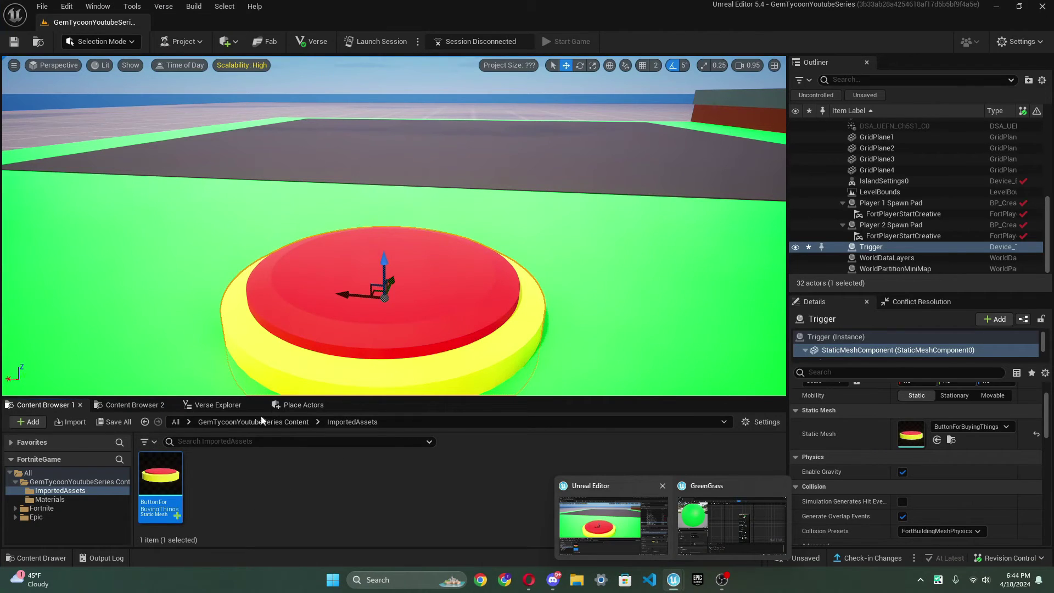
pyautogui.click(224, 422)
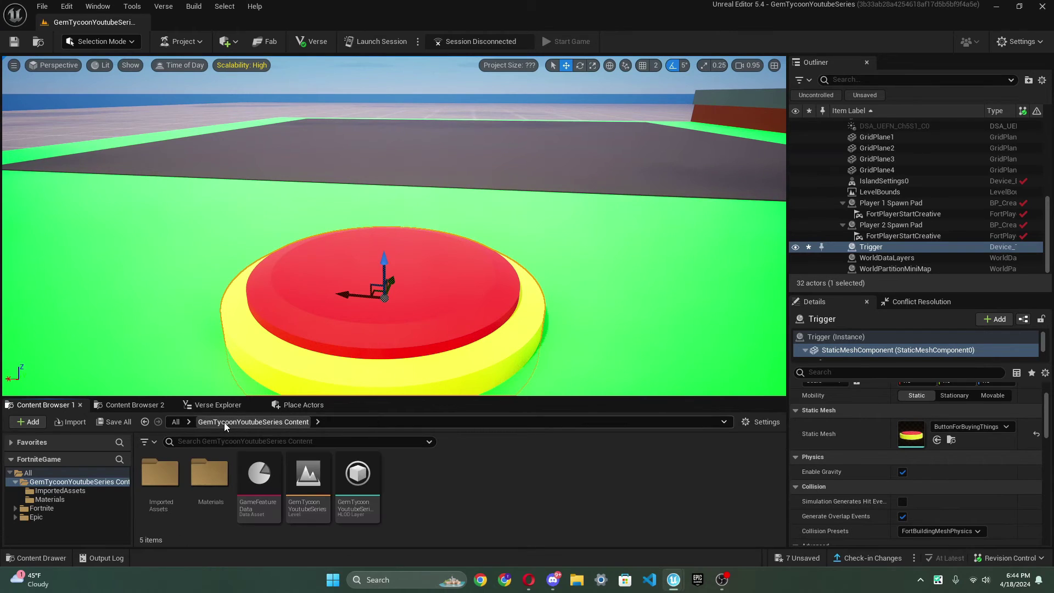
pyautogui.doubleClick(203, 483)
pyautogui.rightClick(343, 485)
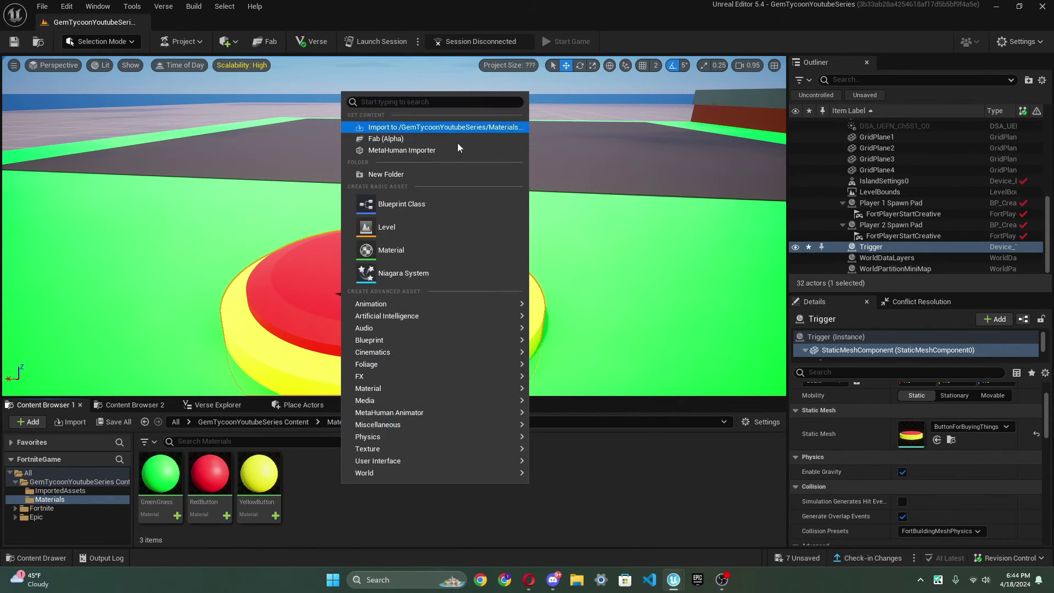
pyautogui.click(384, 126)
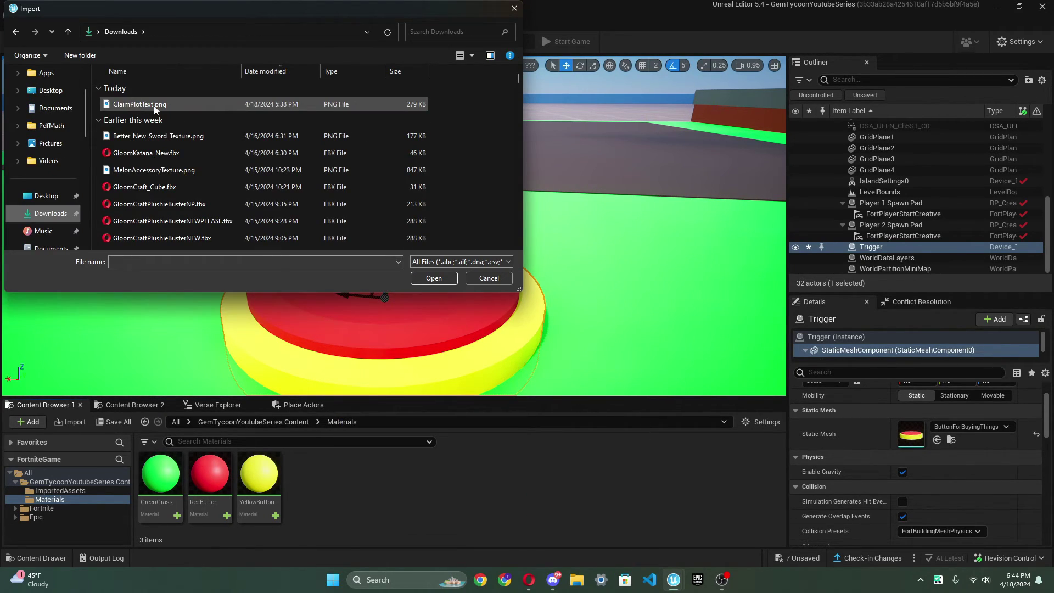
pyautogui.click(149, 104)
pyautogui.click(434, 278)
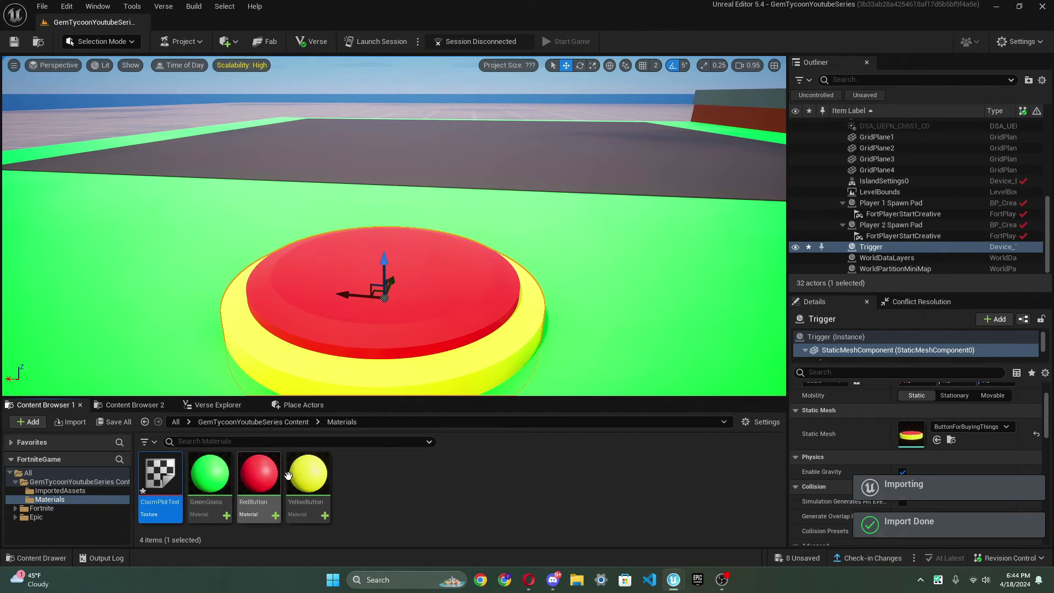
# Create a material from the ClaimPlotText texture and open it for editing
pyautogui.rightClick(154, 486)
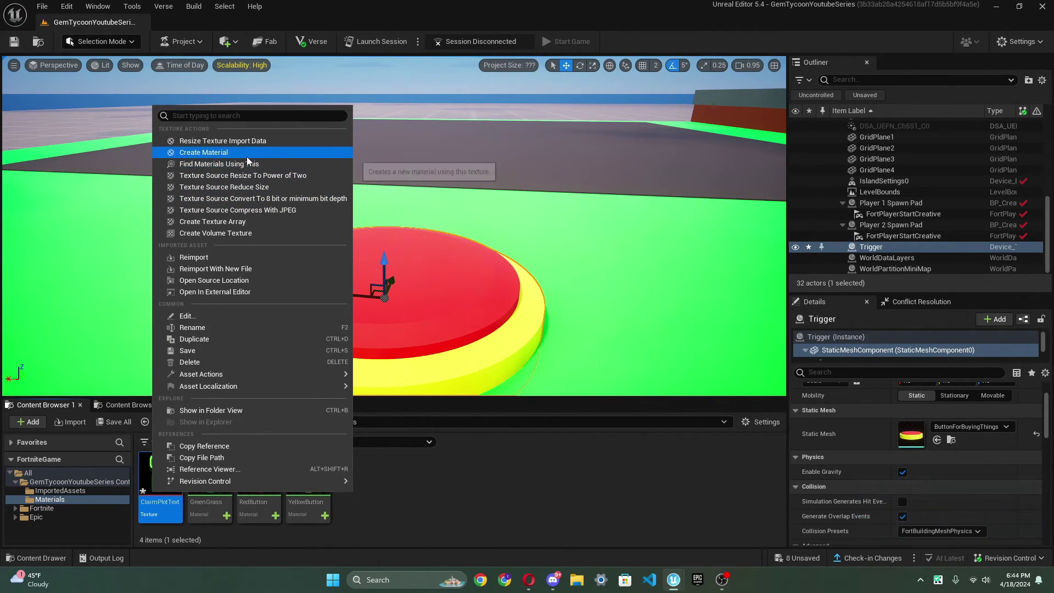
pyautogui.click(247, 157)
pyautogui.doubleClick(223, 488)
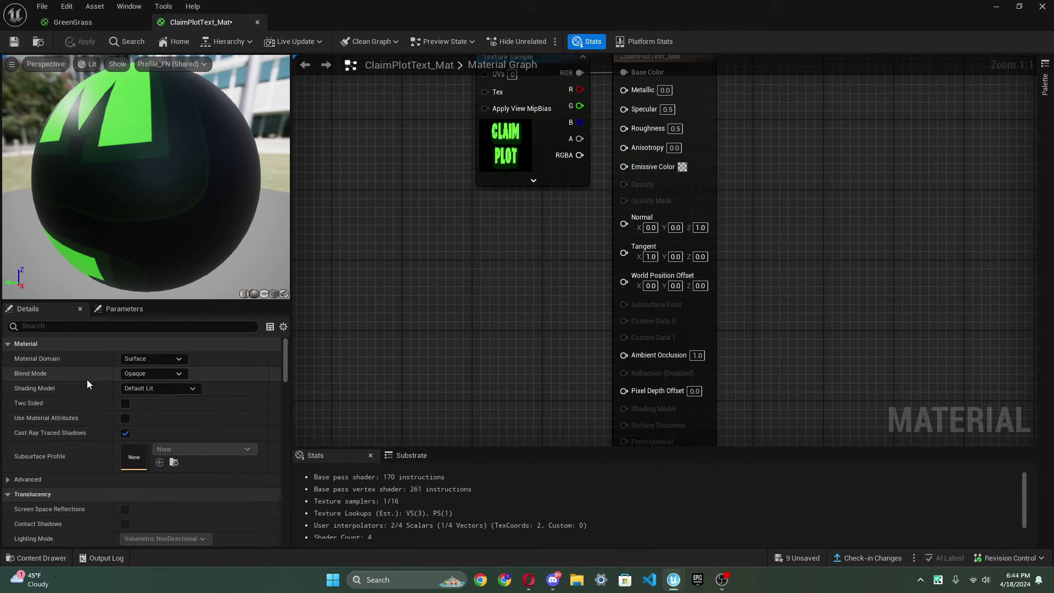
# Set the material's blend mode to Translucent, connect the texture's alpha output to Opacity, and save and close the material
pyautogui.click(131, 374)
pyautogui.click(133, 407)
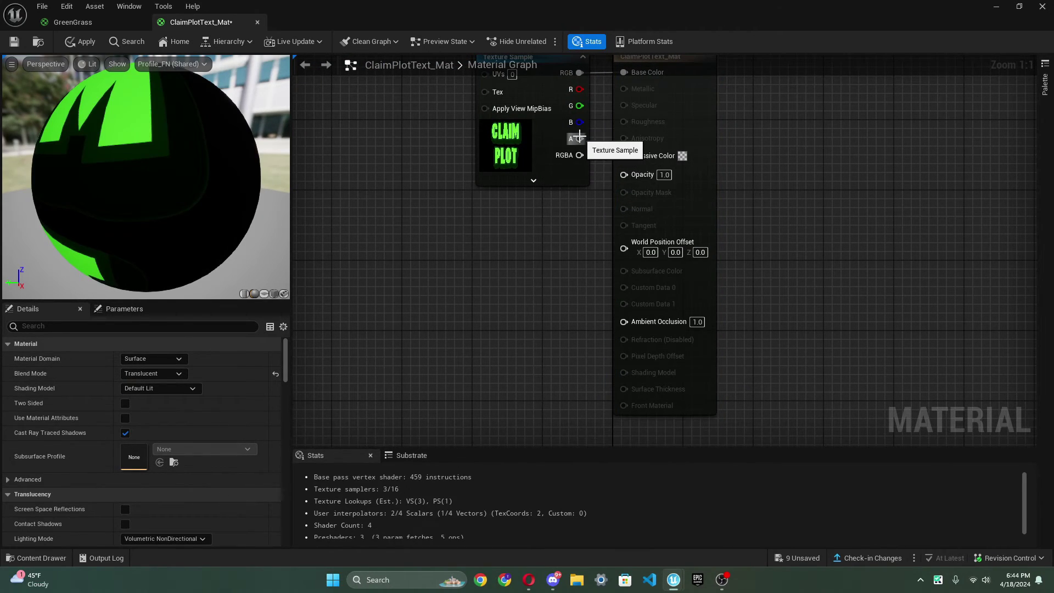
pyautogui.moveTo(580, 139); pyautogui.dragTo(624, 174)
pyautogui.moveTo(111, 182); pyautogui.dragTo(93, 61)
pyautogui.hotkey('ctrl', 's')
pyautogui.middleClick(214, 24)
pyautogui.middleClick(134, 19)
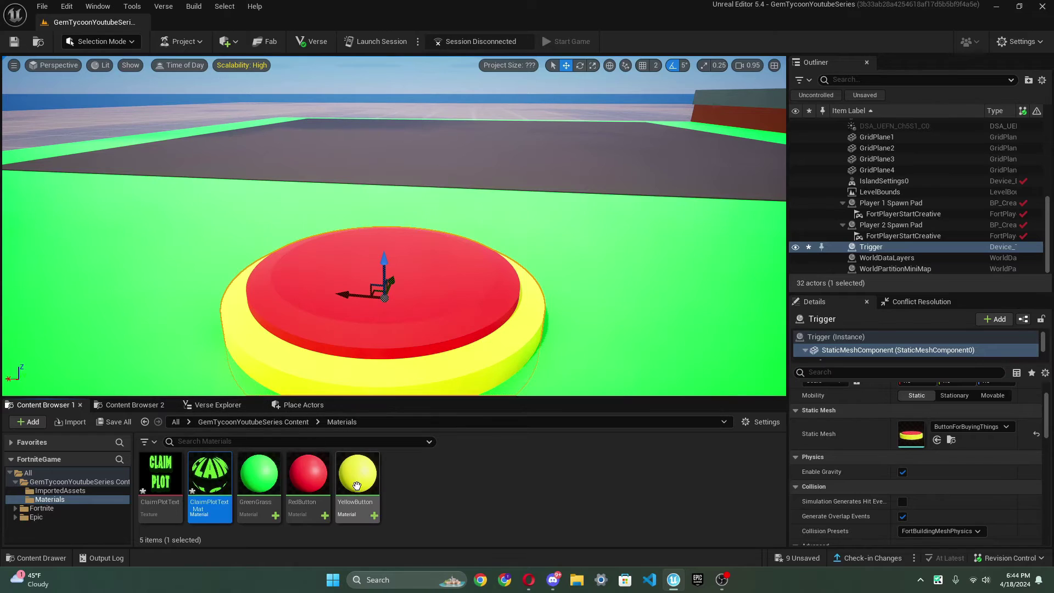
# Create a Niagara system based on the SingleLoopingParticle emitter in the Materials folder and name it ClaimPlotTextVFX
pyautogui.rightClick(455, 484)
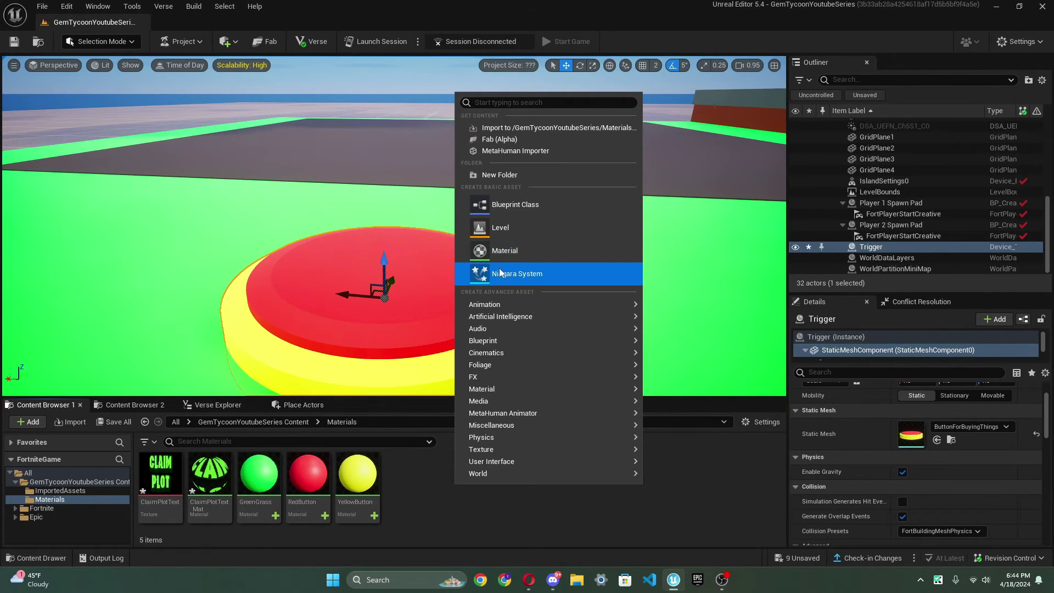
pyautogui.click(497, 274)
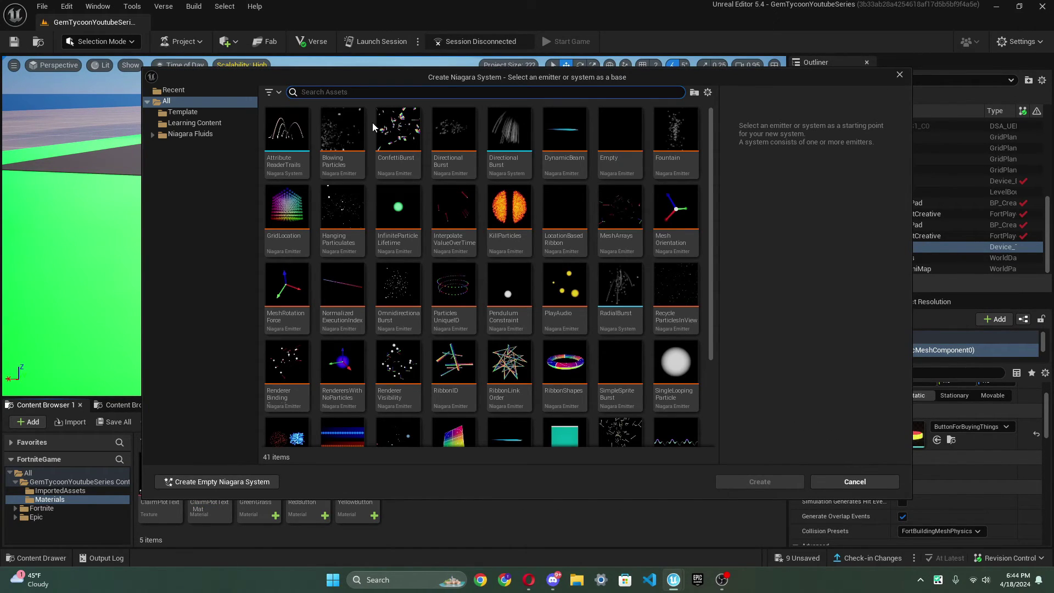
pyautogui.write('loop')
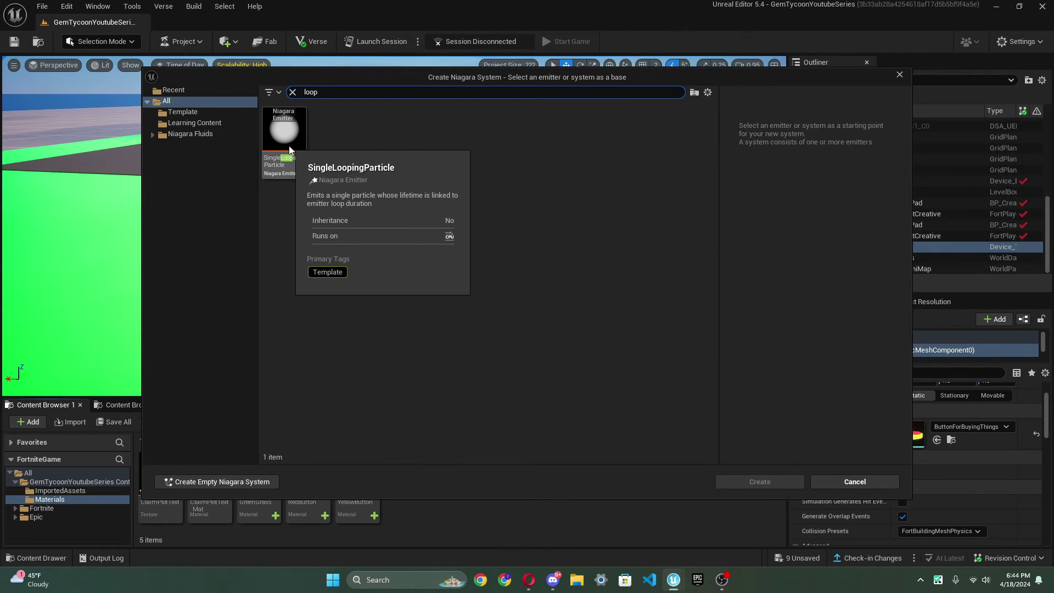
pyautogui.click(289, 149)
pyautogui.click(759, 482)
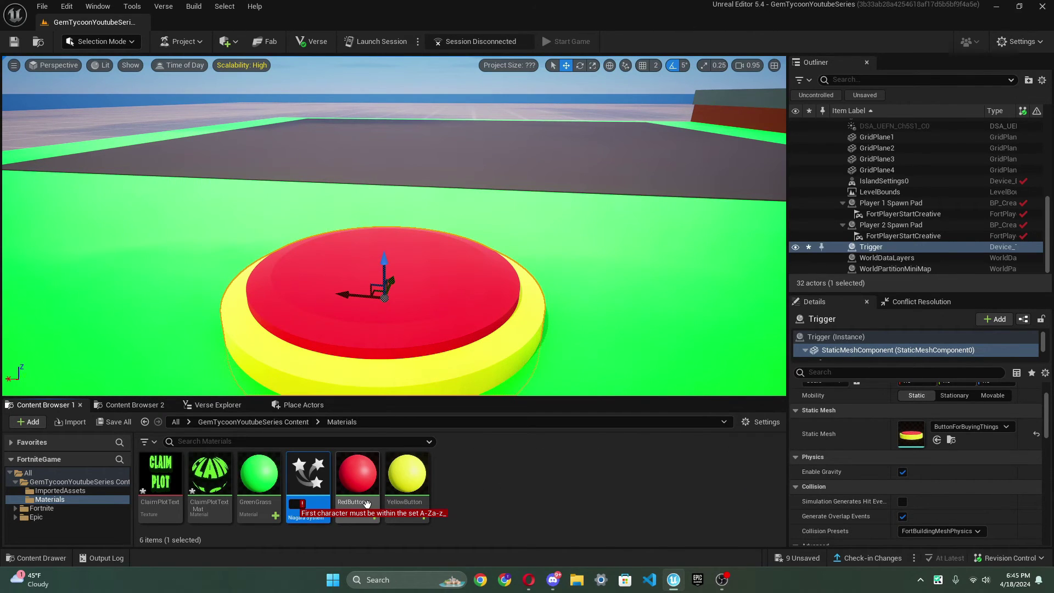
pyautogui.write('ClaimPlo')
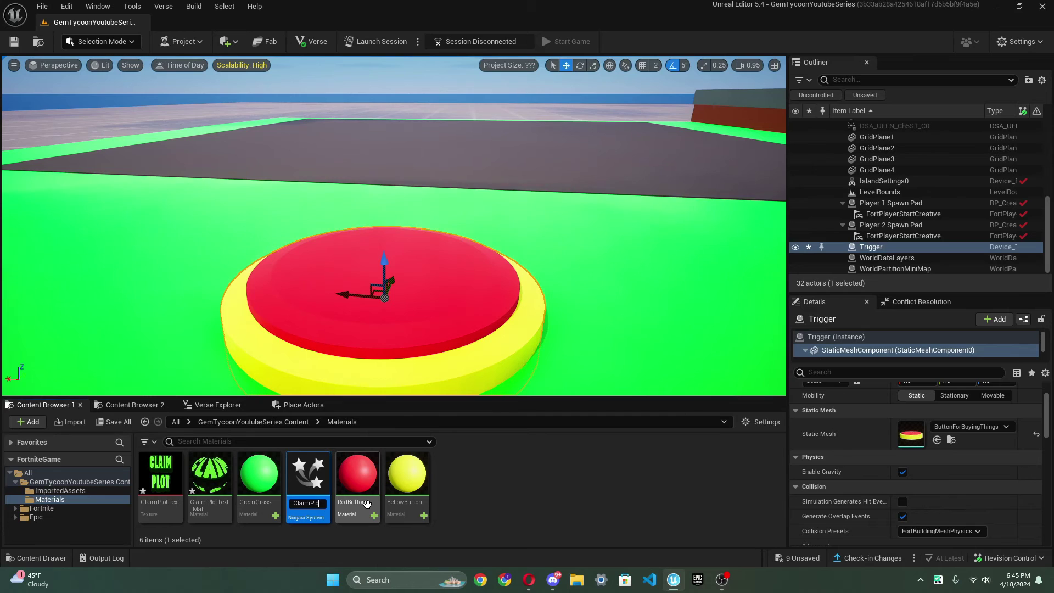
pyautogui.write('tText')
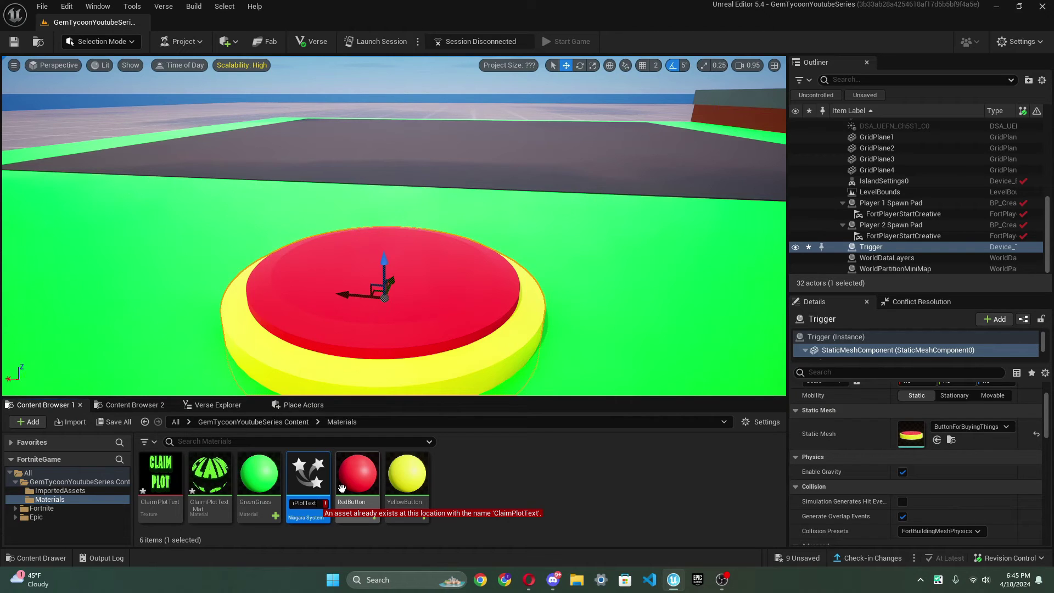
pyautogui.write('VFX')
pyautogui.press('Return')
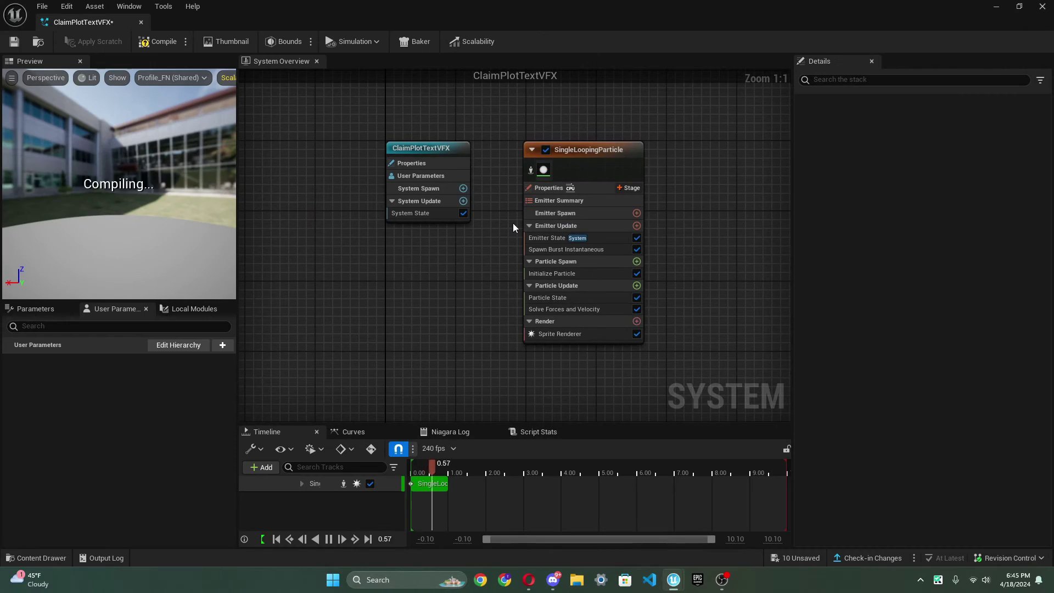
# Set the Sprite Renderer's material to ClaimPlotText_Mat in the SingleLoopingParticle emitter
pyautogui.click(559, 334)
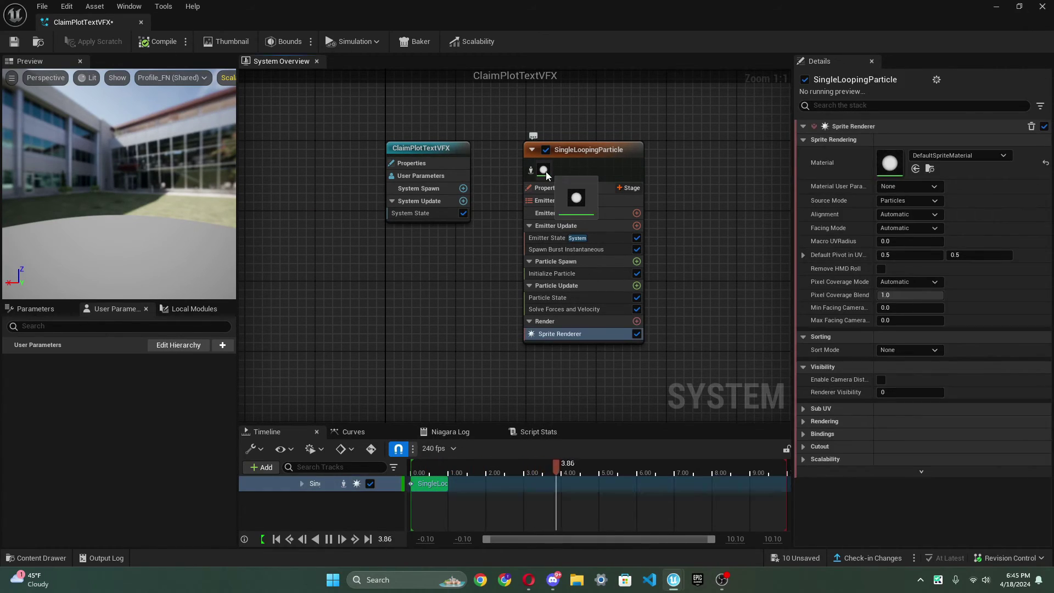
pyautogui.click(921, 156)
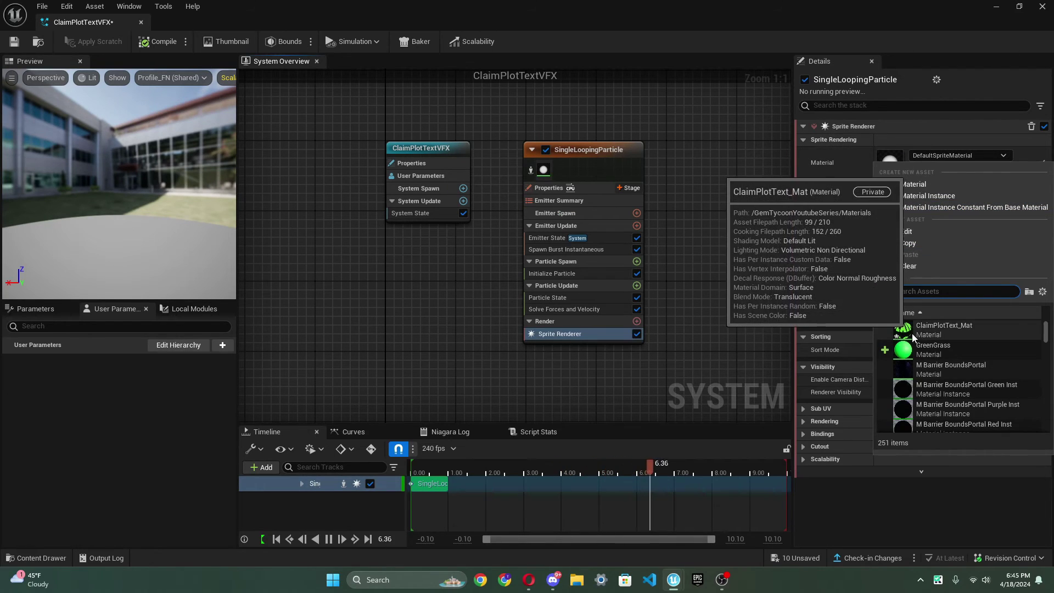
pyautogui.click(964, 329)
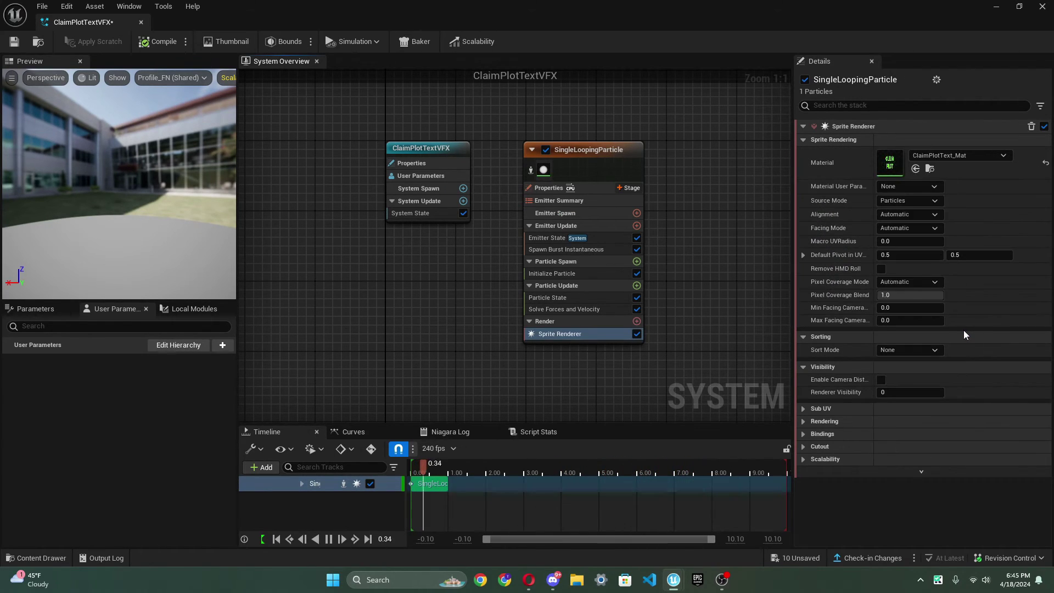
# Compile ClaimPlotTextVFX and reopen its editor to check the sprite in the preview
pyautogui.moveTo(119, 184); pyautogui.dragTo(118, 126)
pyautogui.click(159, 44)
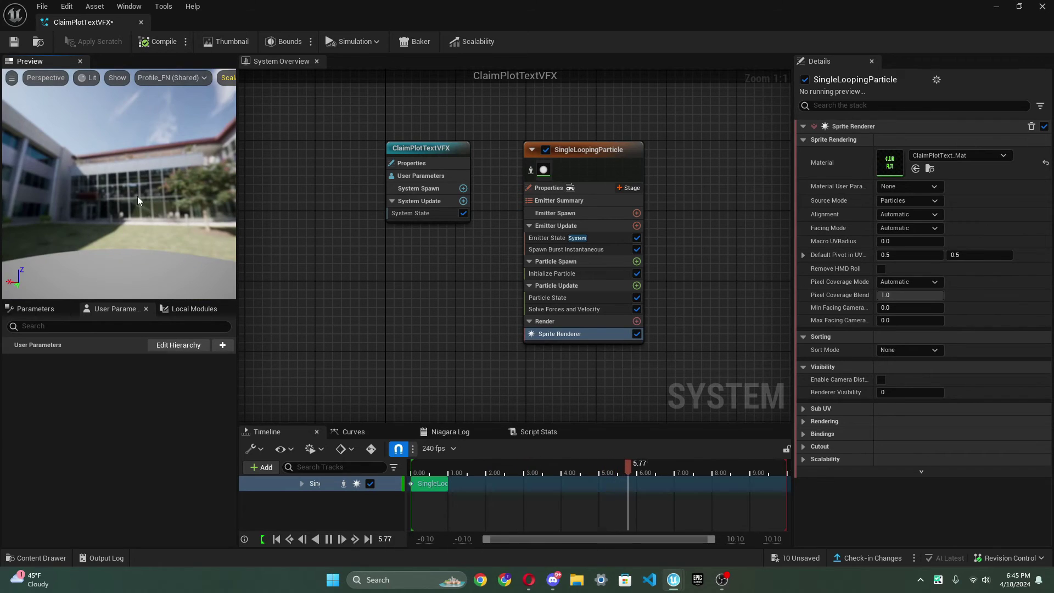
pyautogui.moveTo(113, 194); pyautogui.dragTo(112, 218)
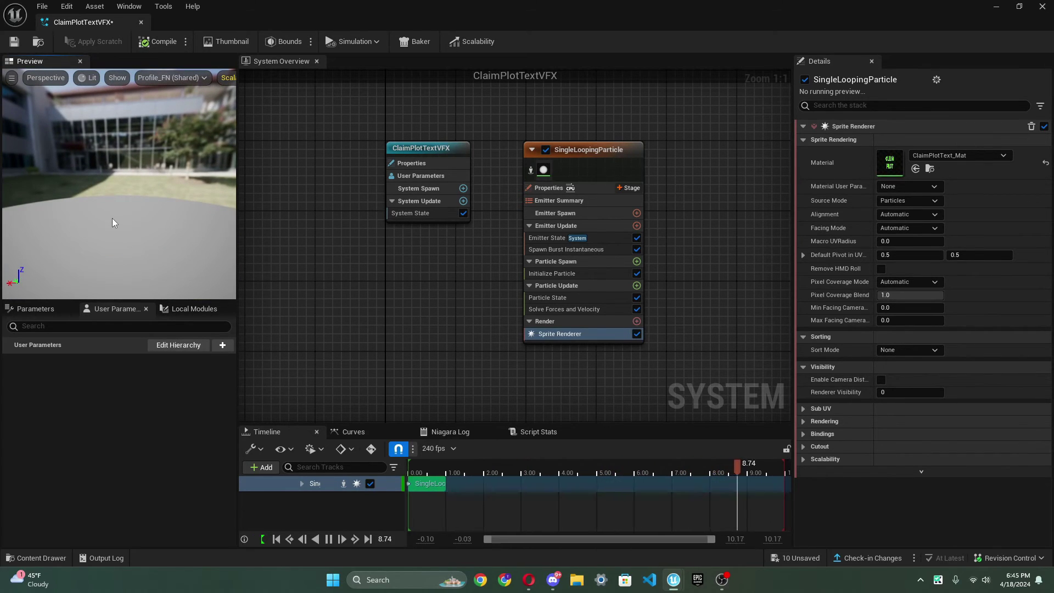
pyautogui.moveTo(163, 241); pyautogui.dragTo(87, 231)
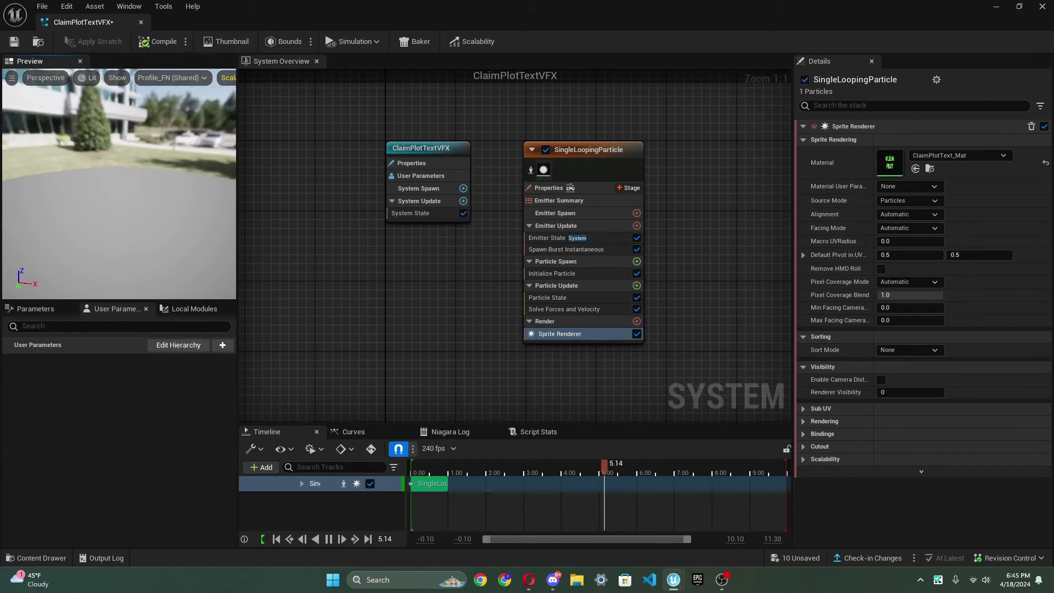
pyautogui.click(1042, 6)
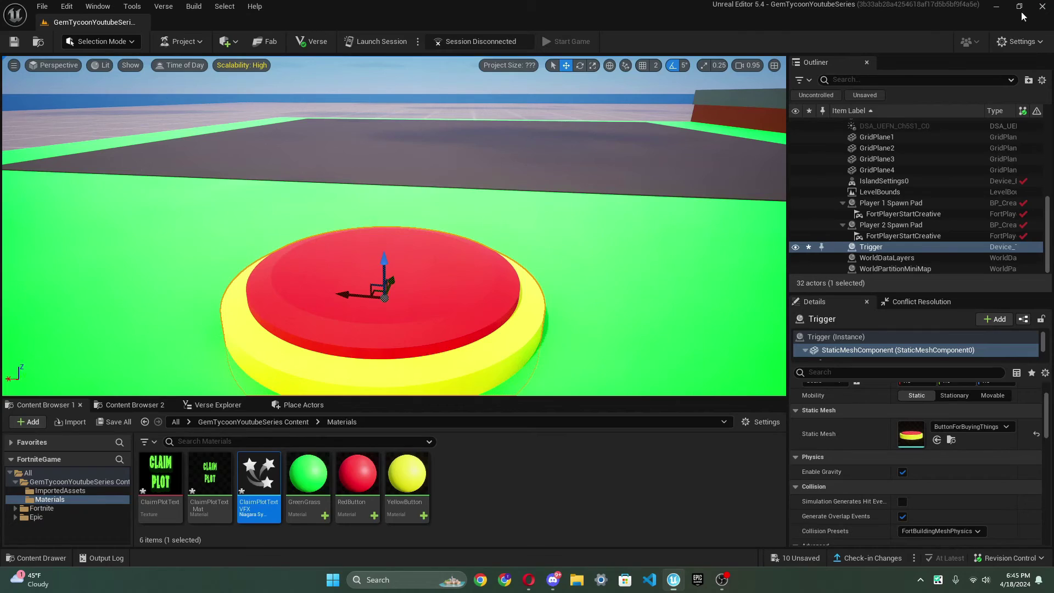
pyautogui.doubleClick(264, 481)
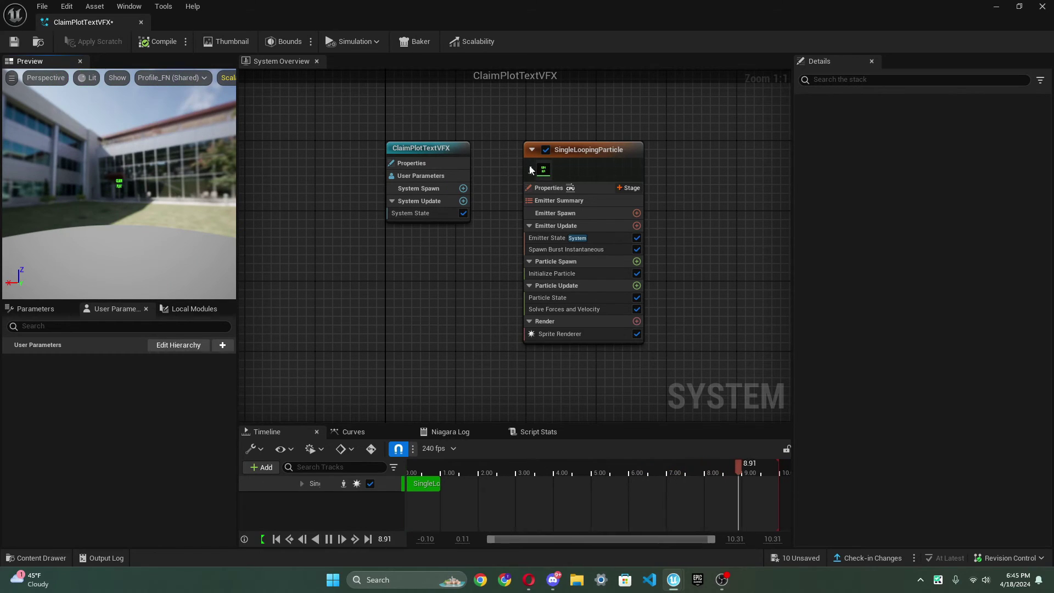
# Set the Sprite Size Mode of SingleLoopingParticle's Initialize Particle module to Non-Uniform
pyautogui.click(561, 166)
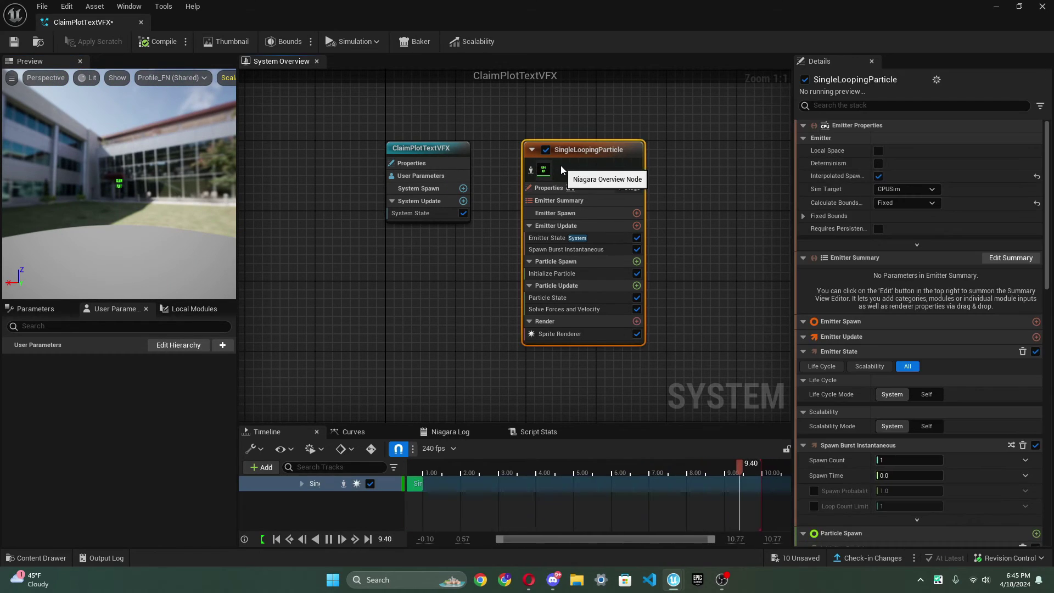
pyautogui.click(556, 275)
pyautogui.click(911, 278)
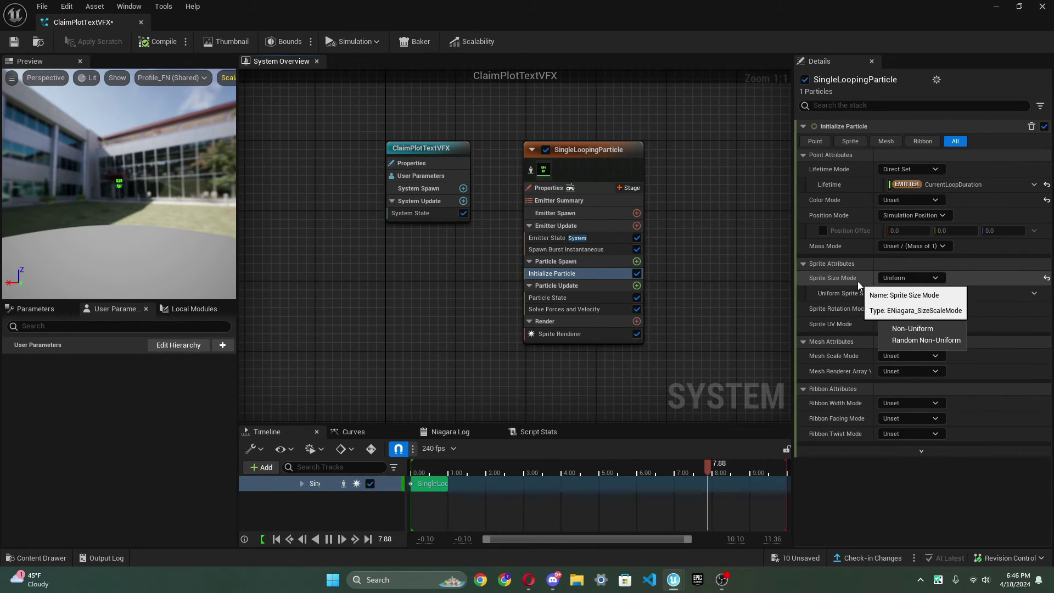
pyautogui.click(908, 304)
pyautogui.click(910, 278)
pyautogui.click(910, 336)
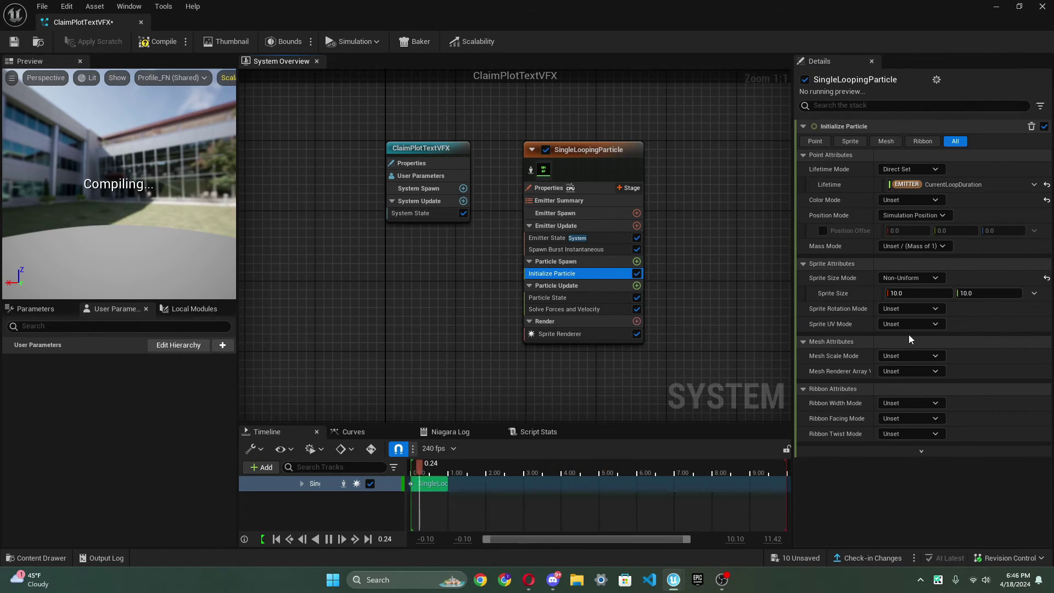
# Set the particle's Sprite Size to 270 by 200
pyautogui.click(901, 296)
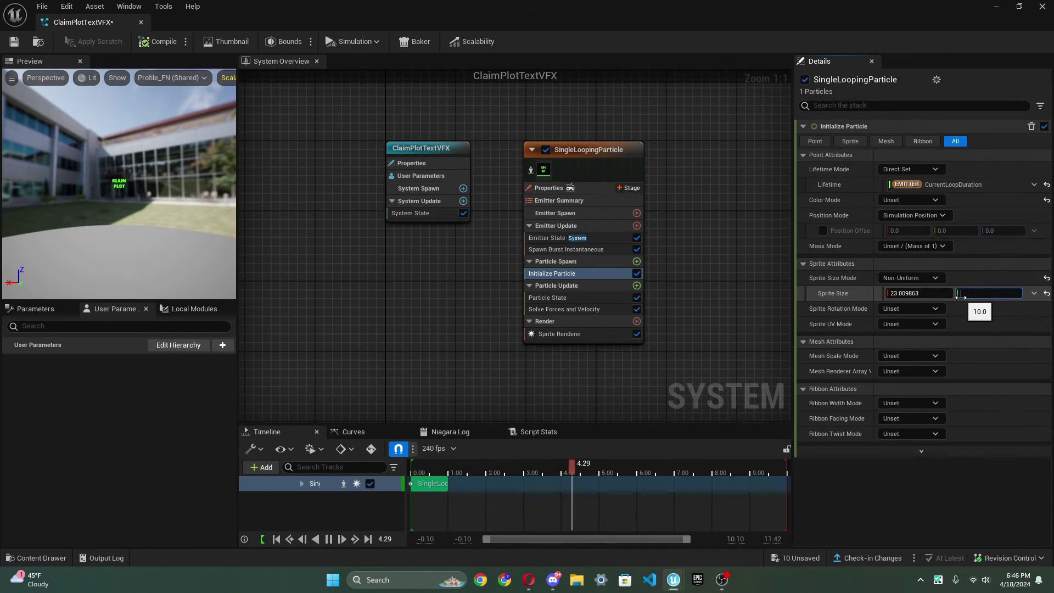
pyautogui.write('200')
pyautogui.click(931, 293)
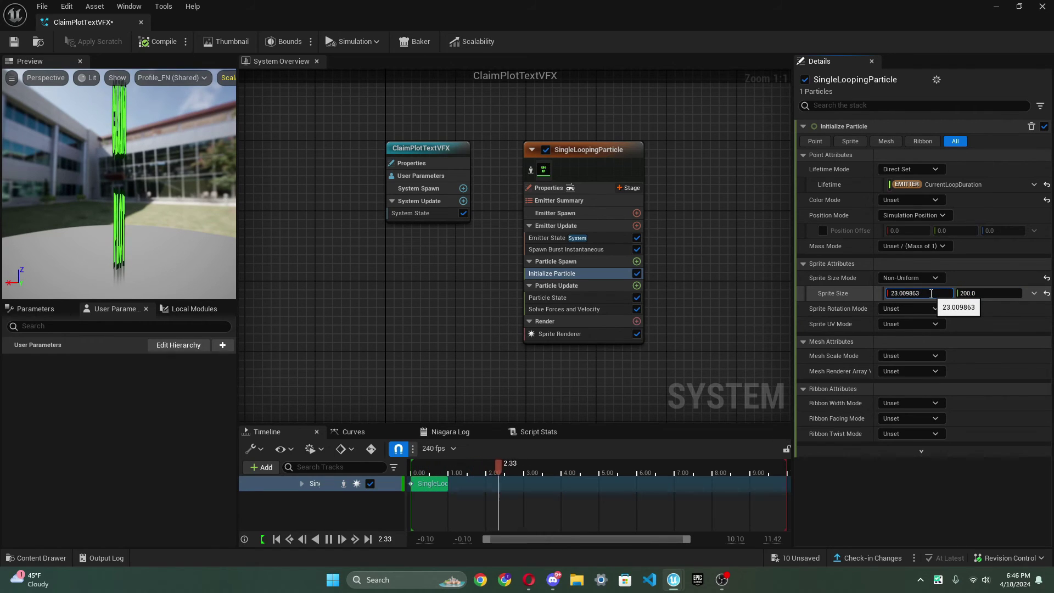
pyautogui.moveTo(931, 293); pyautogui.dragTo(868, 294)
pyautogui.write('225')
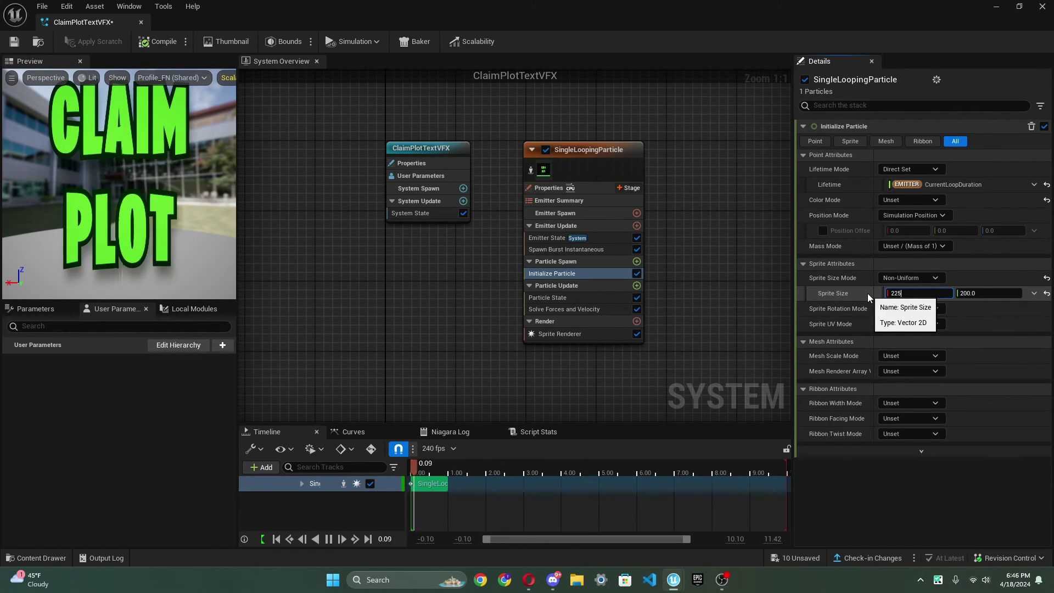
pyautogui.press('BackSpace')
pyautogui.press('BackSpace')
pyautogui.write('5')
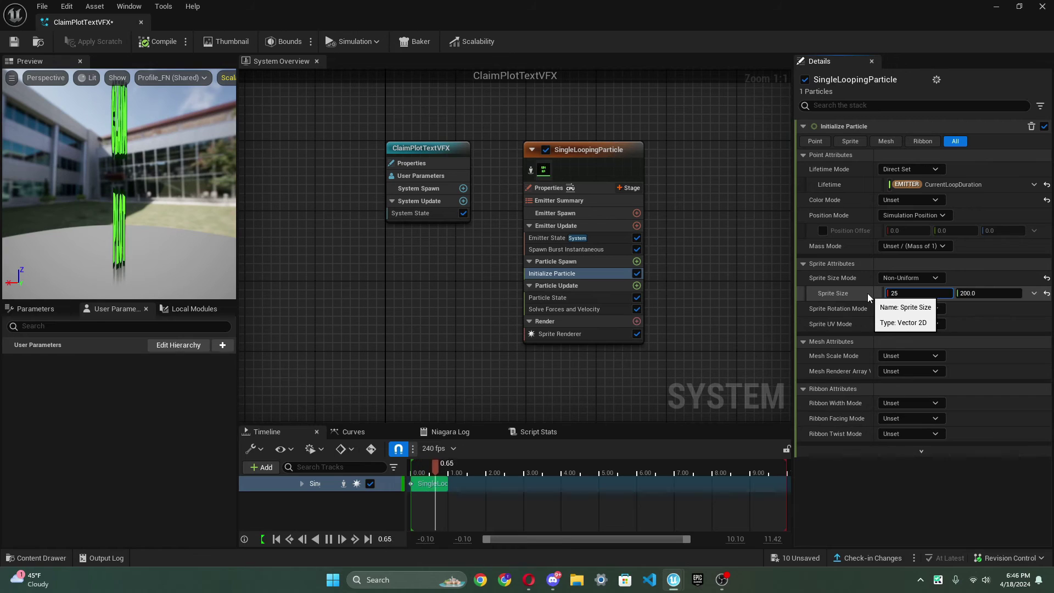
pyautogui.write('0')
pyautogui.press('BackSpace')
pyautogui.press('BackSpace')
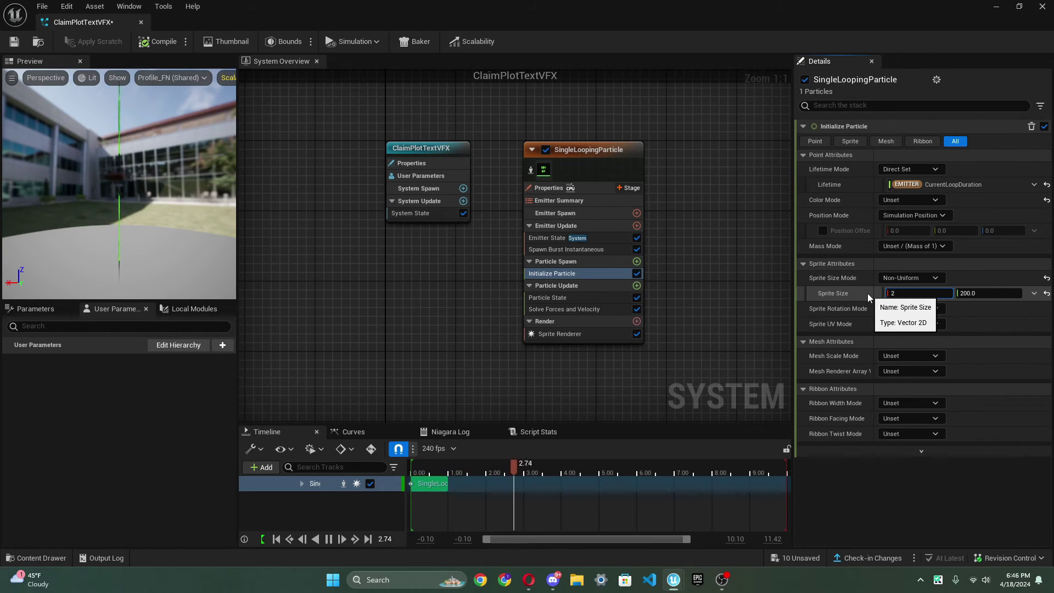
pyautogui.write('70')
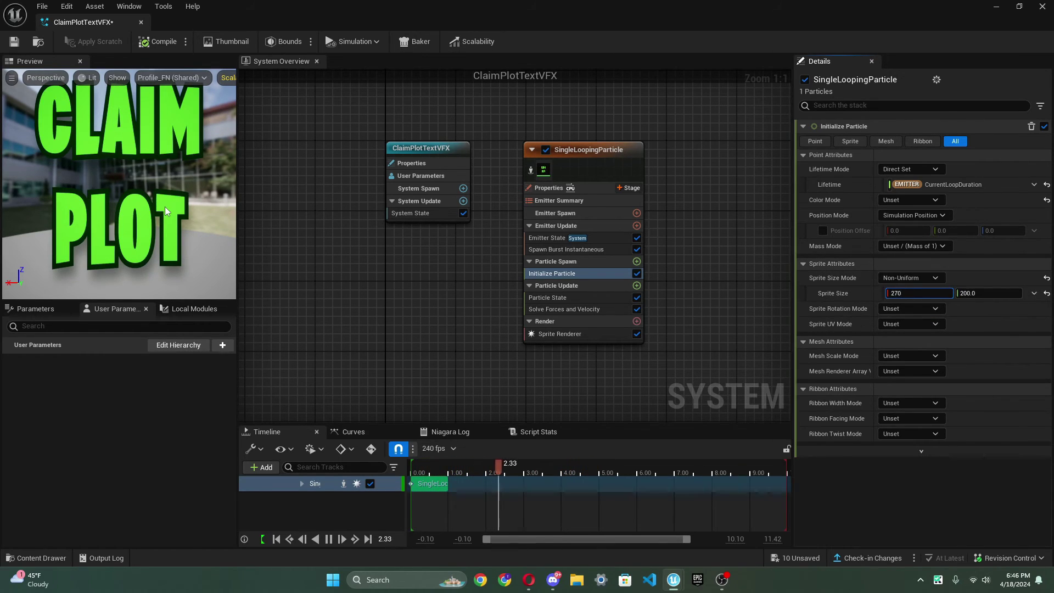
# Set the Sprite Size width to 359, and compile and close ClaimPlotTextVFX
pyautogui.write('300')
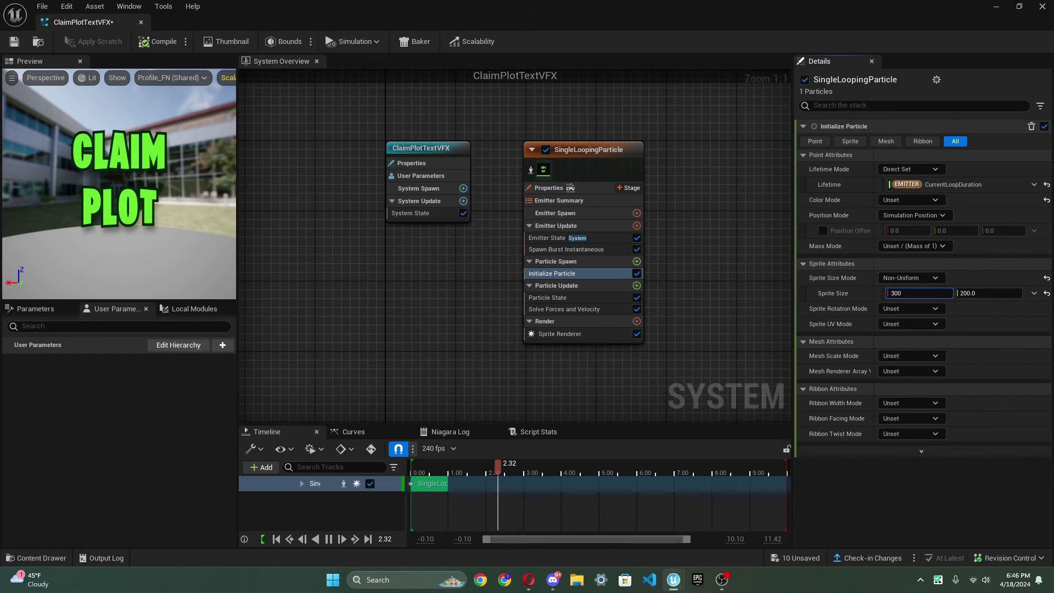
pyautogui.press('BackSpace')
pyautogui.press('BackSpace')
pyautogui.write('59.')
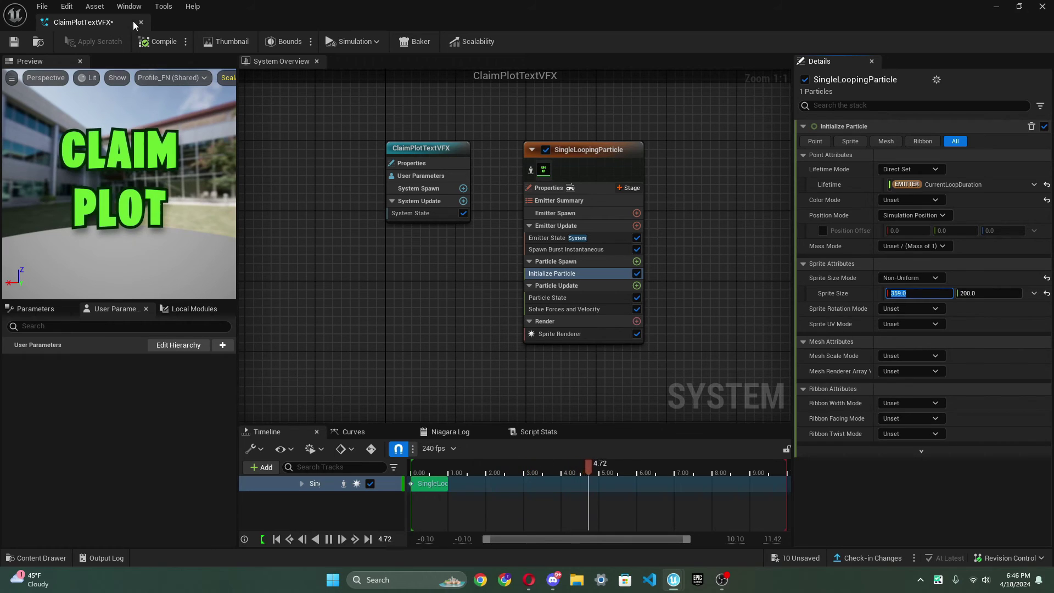
pyautogui.click(147, 43)
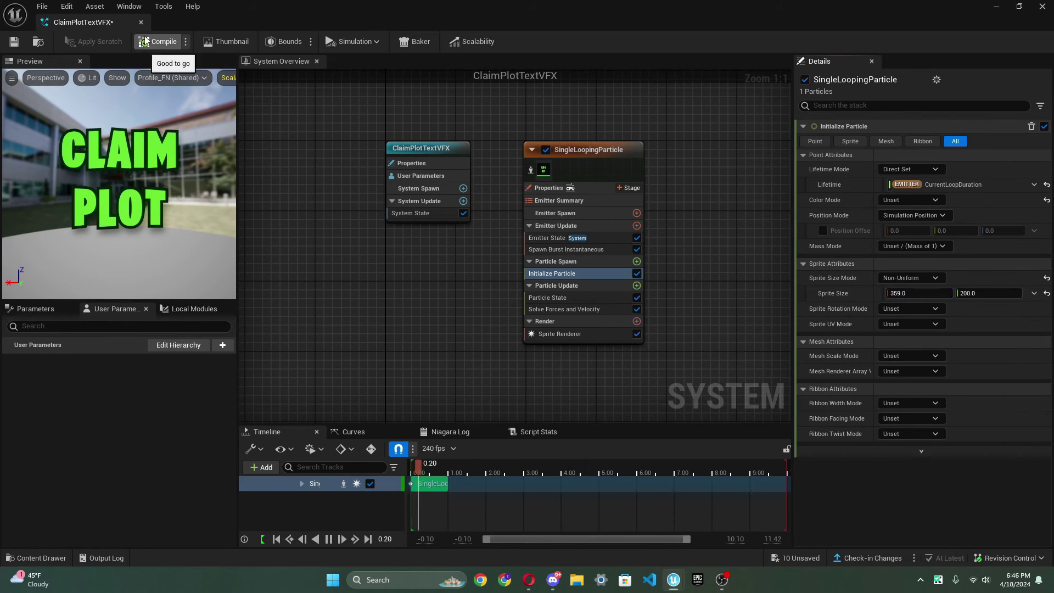
pyautogui.click(1049, 5)
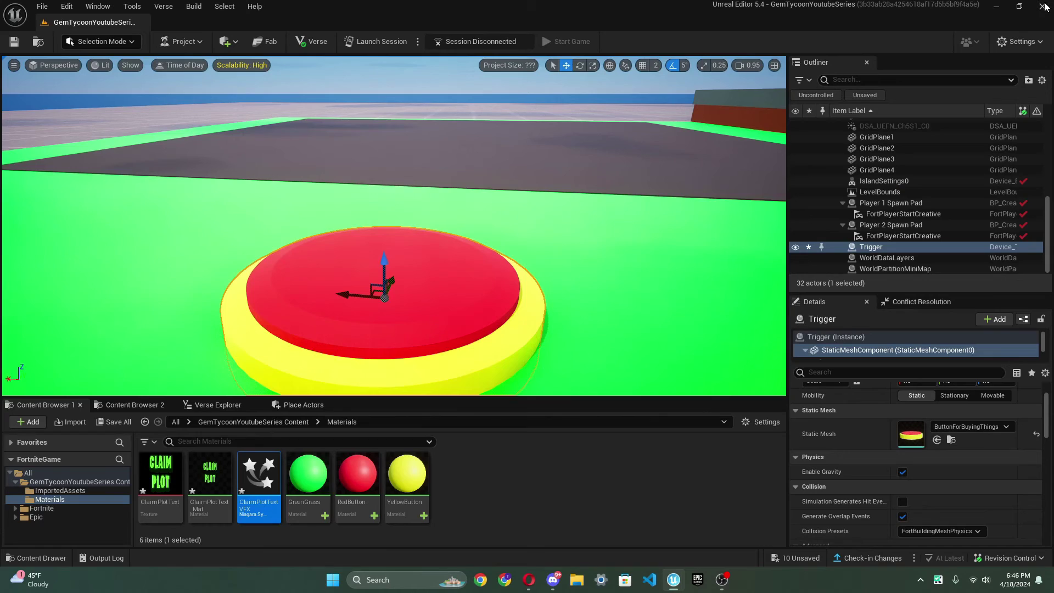
pyautogui.moveTo(263, 503); pyautogui.dragTo(378, 254)
pyautogui.moveTo(380, 214); pyautogui.dragTo(377, 115)
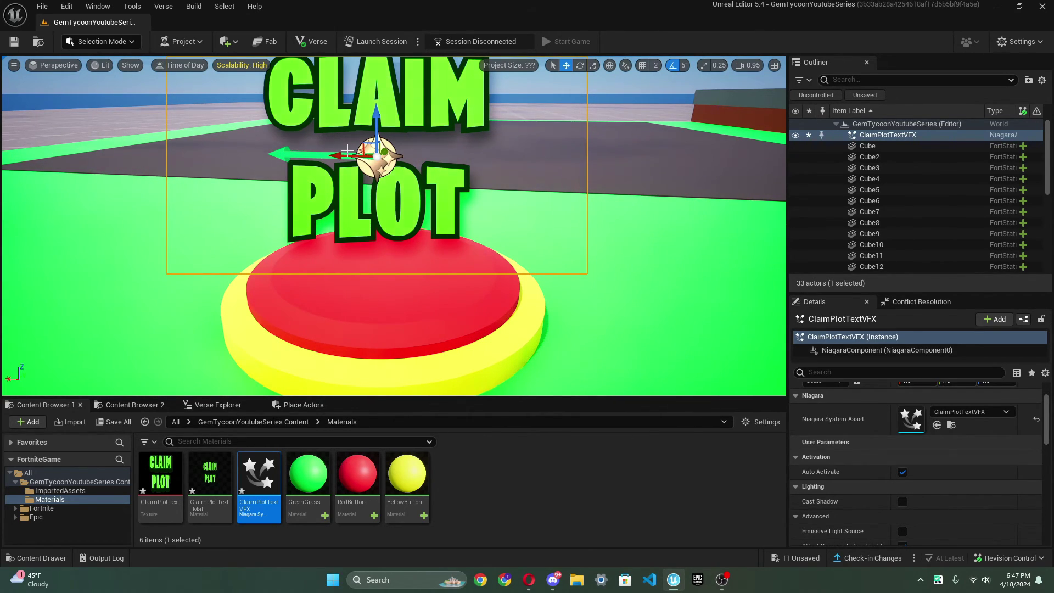
pyautogui.press('Delete')
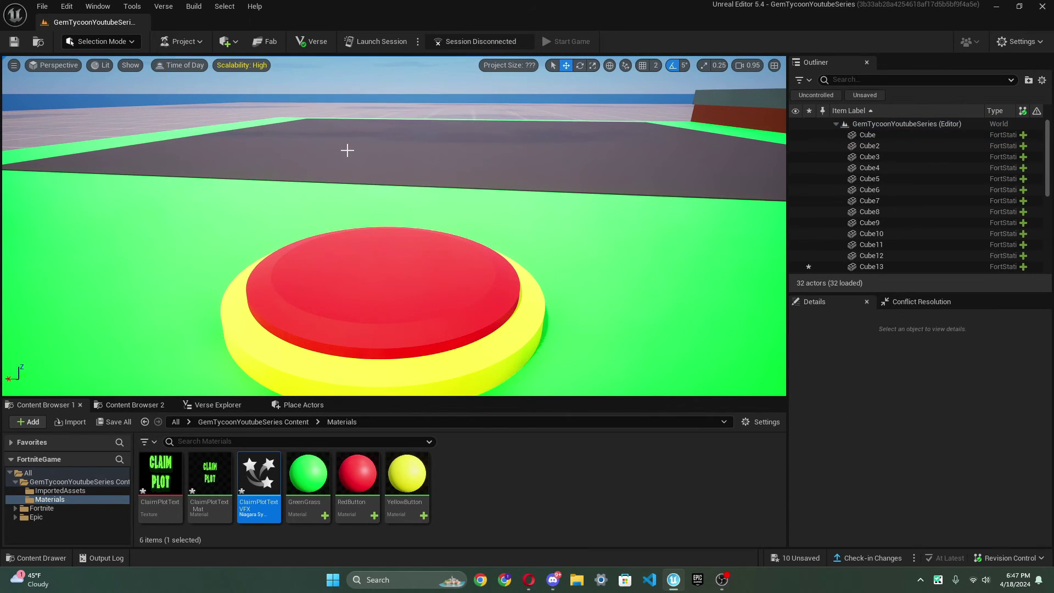
# Search all content for vfx and place a VFX Spawner device on the red button
pyautogui.click(64, 471)
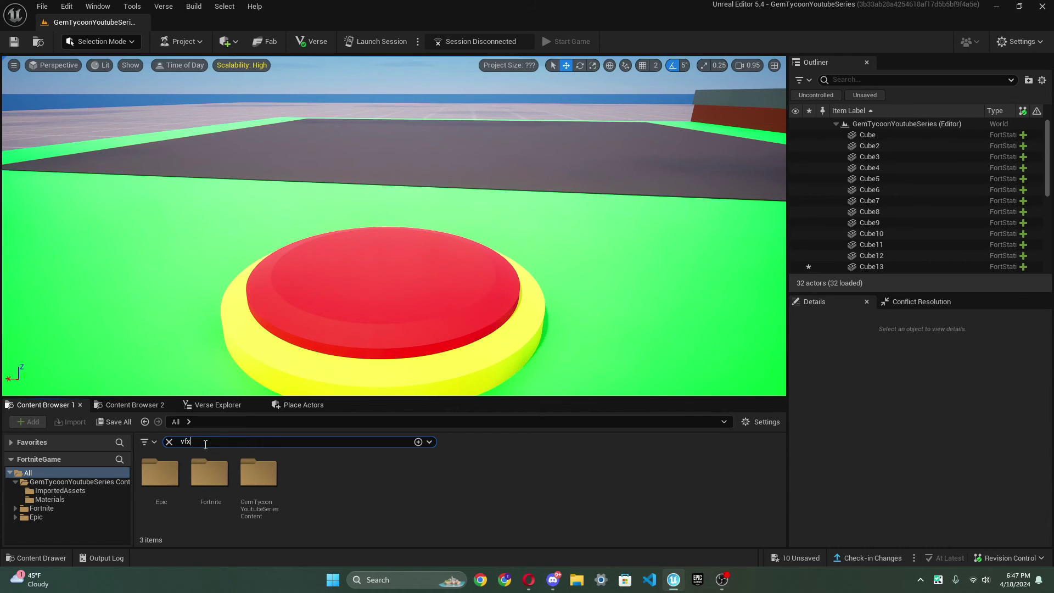
pyautogui.scroll(-12, 604, 483)
pyautogui.scroll(-3, 681, 485)
pyautogui.scroll(3, 684, 485)
pyautogui.scroll(-3, 736, 490)
pyautogui.moveTo(208, 493); pyautogui.dragTo(384, 249)
pyautogui.scroll(-4, 490, 181)
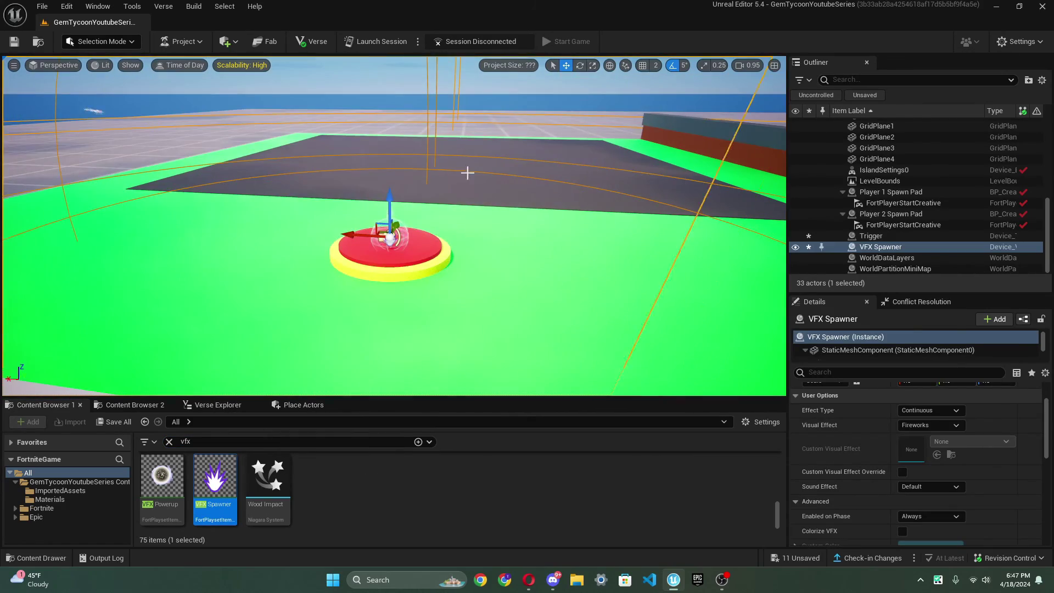
# Enable Custom Visual Effect Override in the VFX Spawner's user options
pyautogui.scroll(-1, 885, 430)
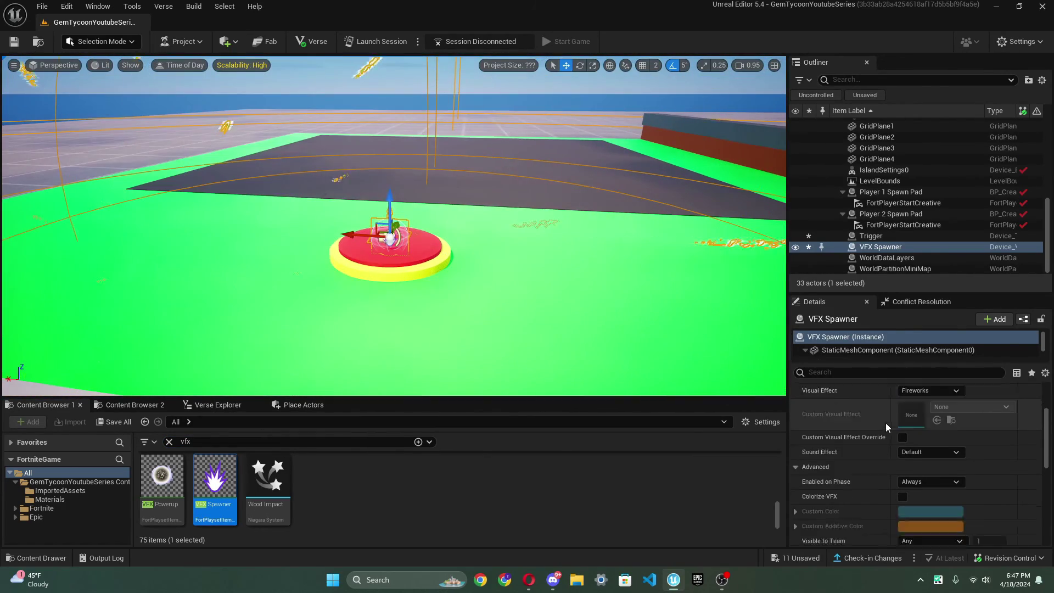
pyautogui.scroll(-2, 885, 431)
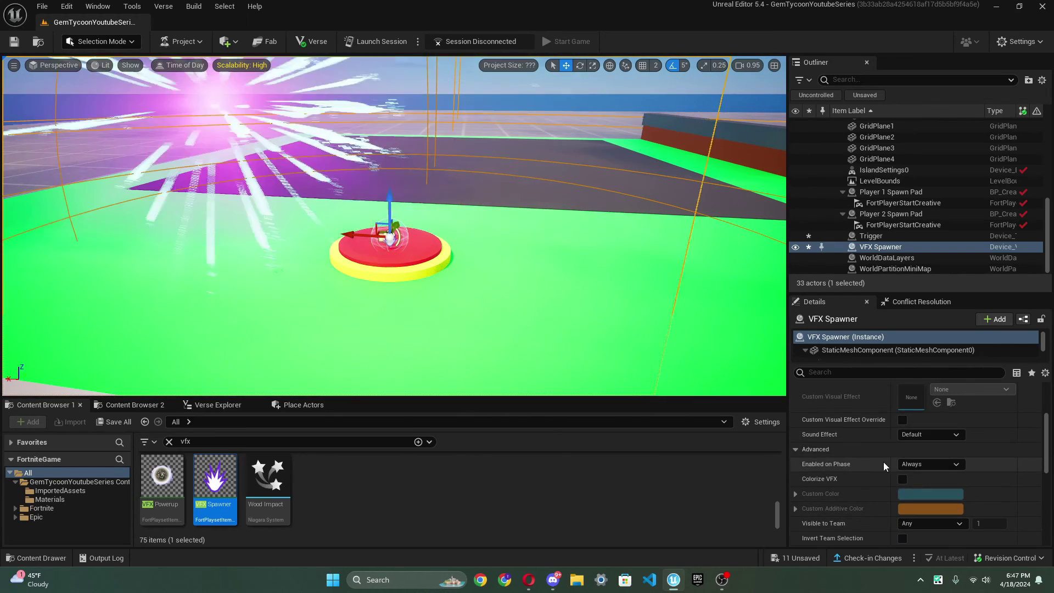
pyautogui.scroll(2, 924, 434)
pyautogui.click(917, 395)
pyautogui.click(917, 404)
pyautogui.click(923, 410)
pyautogui.click(924, 410)
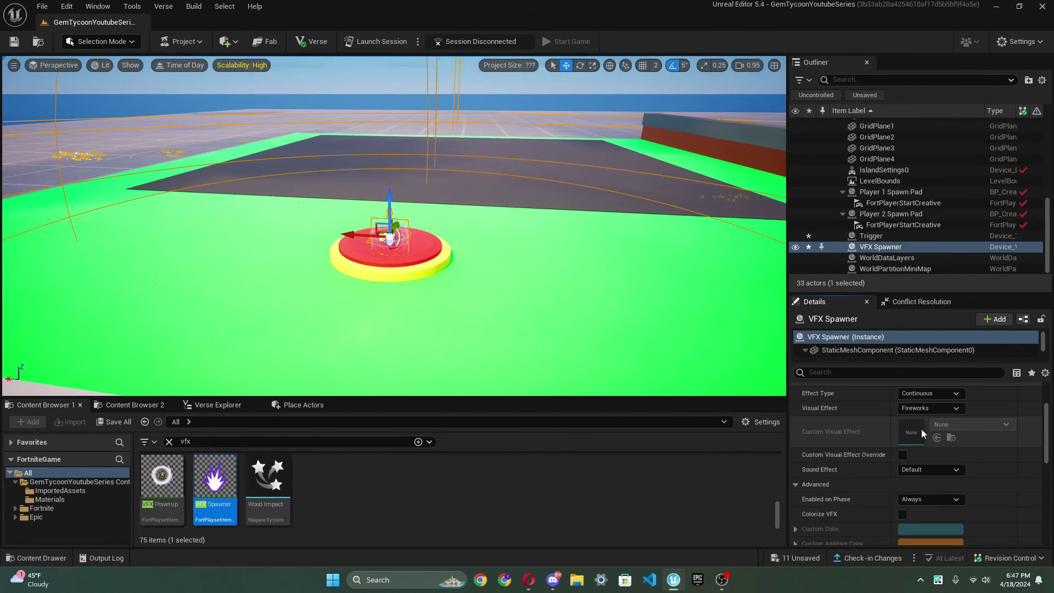
pyautogui.click(917, 412)
pyautogui.click(926, 417)
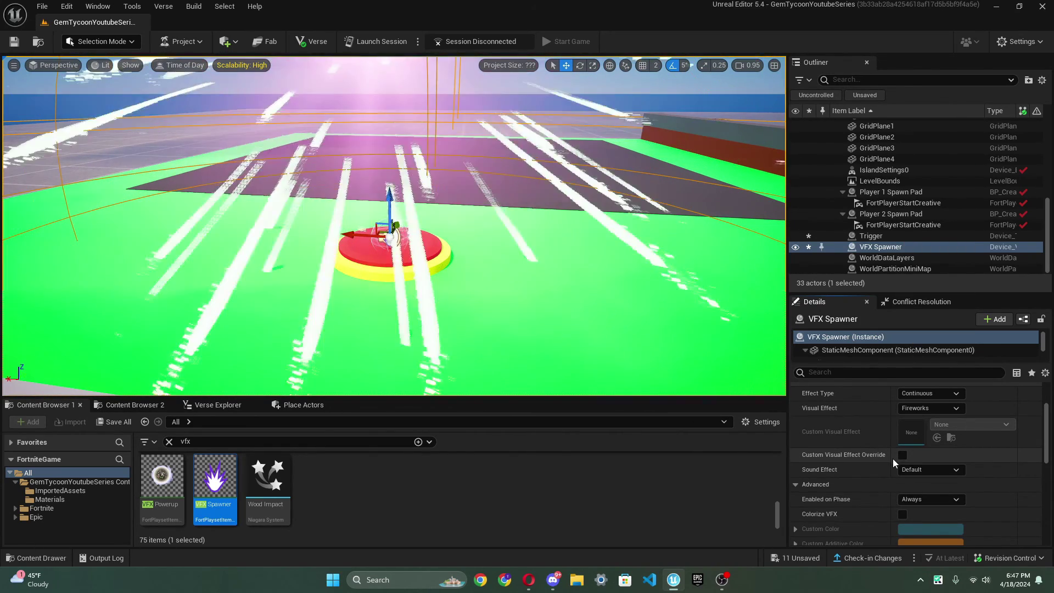
pyautogui.click(902, 454)
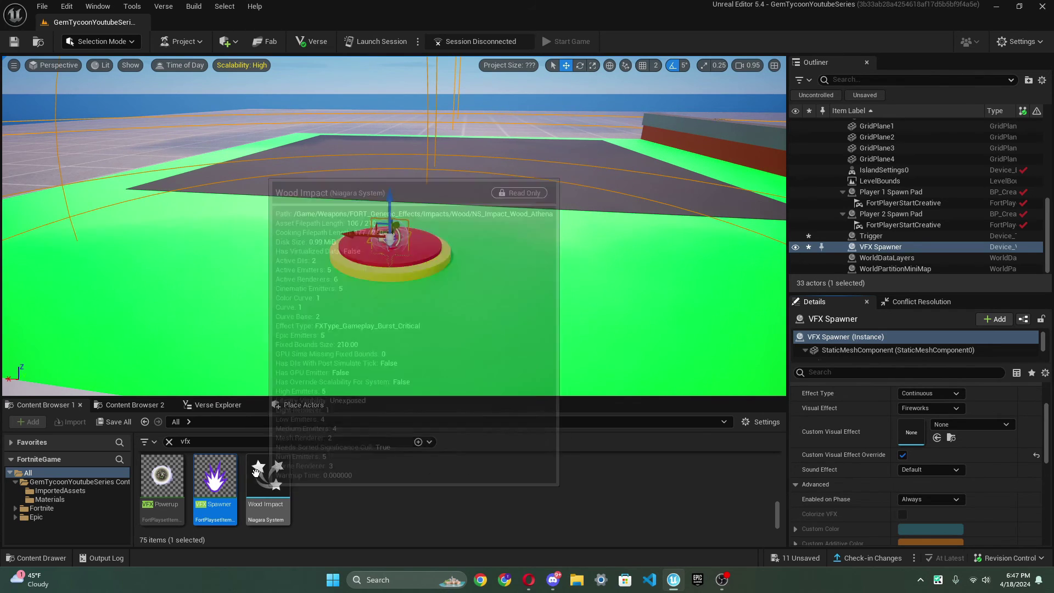
# Assign ClaimPlotTextVFX from the project's Materials folder as the VFX Spawner's Custom Visual Effect
pyautogui.click(169, 442)
pyautogui.click(34, 490)
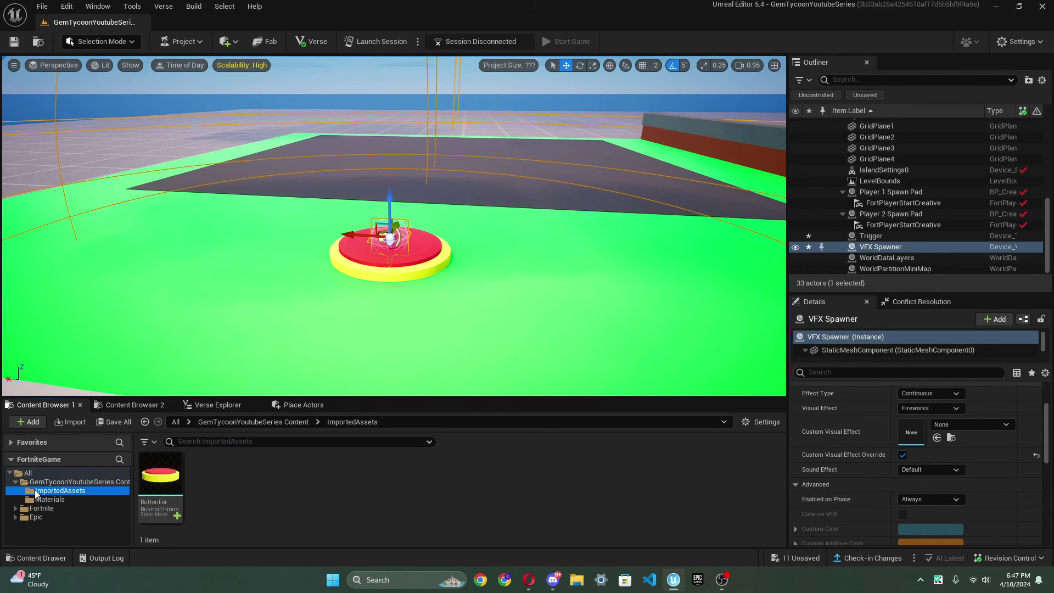
pyautogui.click(43, 499)
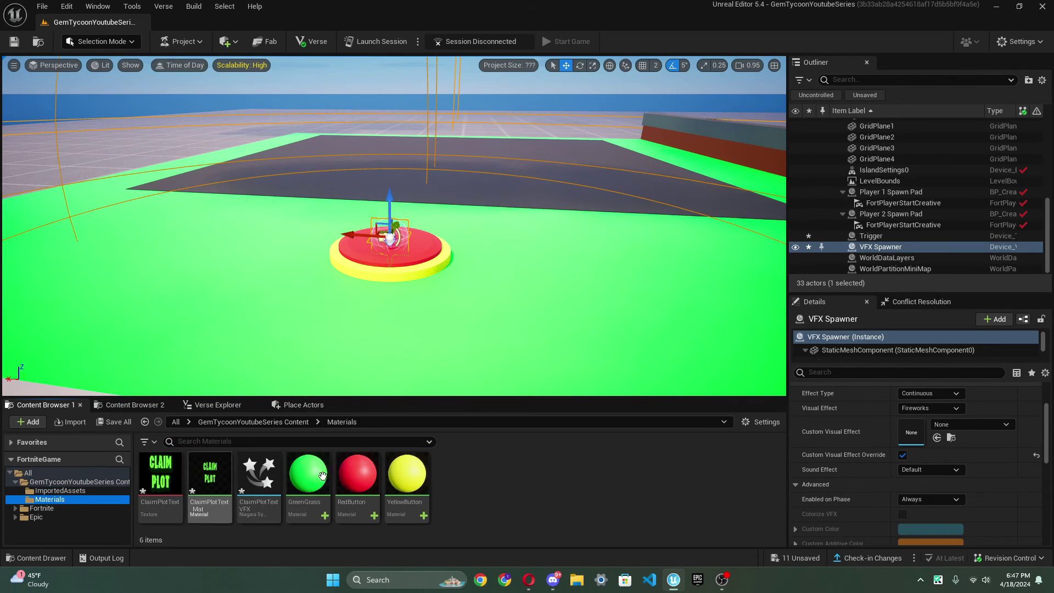
pyautogui.moveTo(259, 475); pyautogui.dragTo(911, 432)
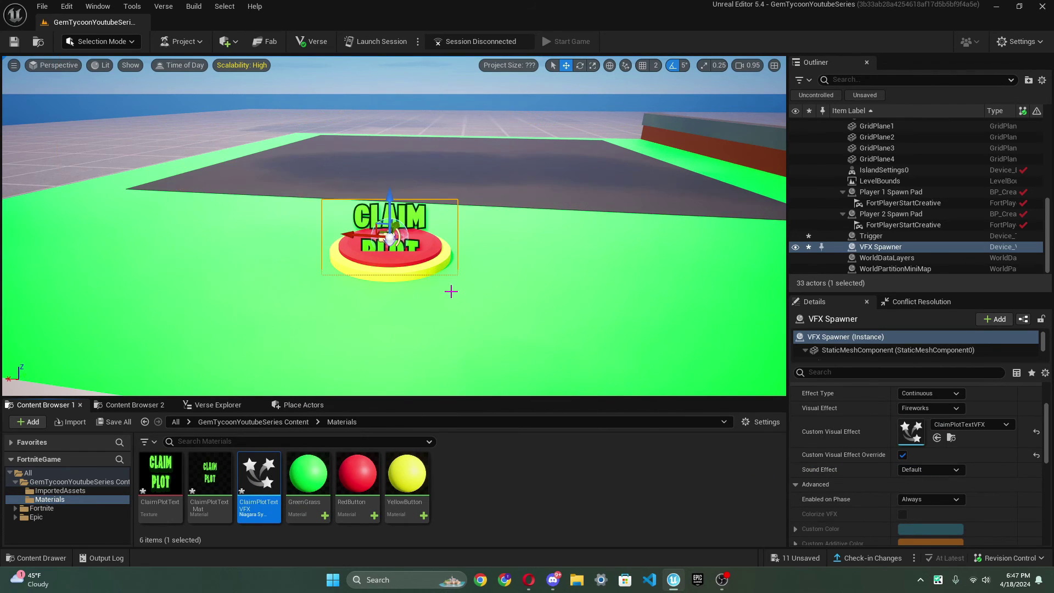
# Raise the VFX Spawner so the CLAIM PLOT text floats just above the red button
pyautogui.moveTo(390, 198); pyautogui.dragTo(403, 165)
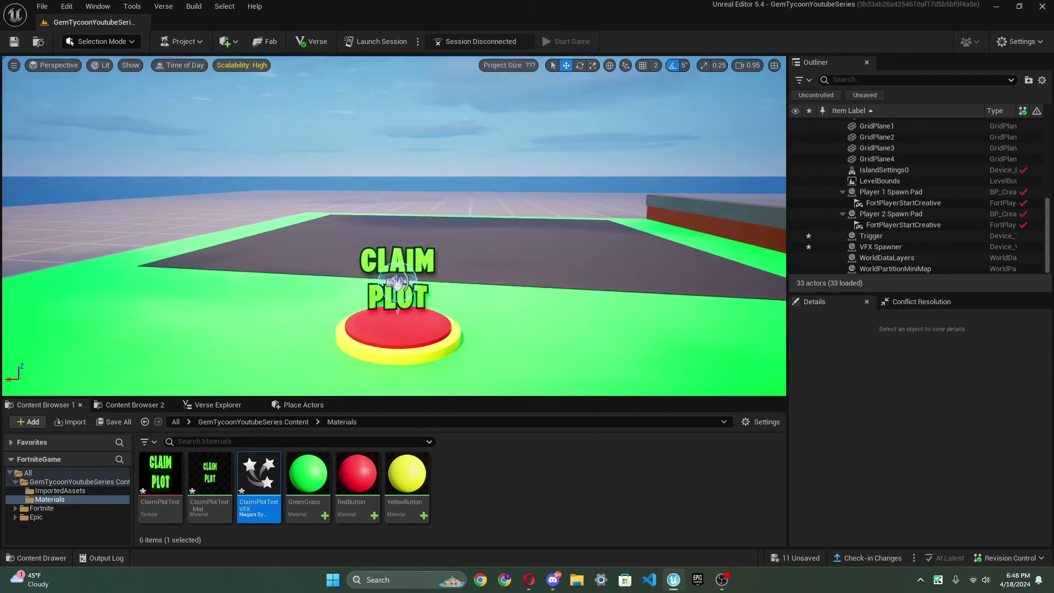
pyautogui.moveTo(484, 213); pyautogui.dragTo(428, 308, button='right')
pyautogui.click(380, 233)
pyautogui.moveTo(400, 219); pyautogui.dragTo(415, 202)
pyautogui.moveTo(415, 202); pyautogui.dragTo(390, 126, button='right')
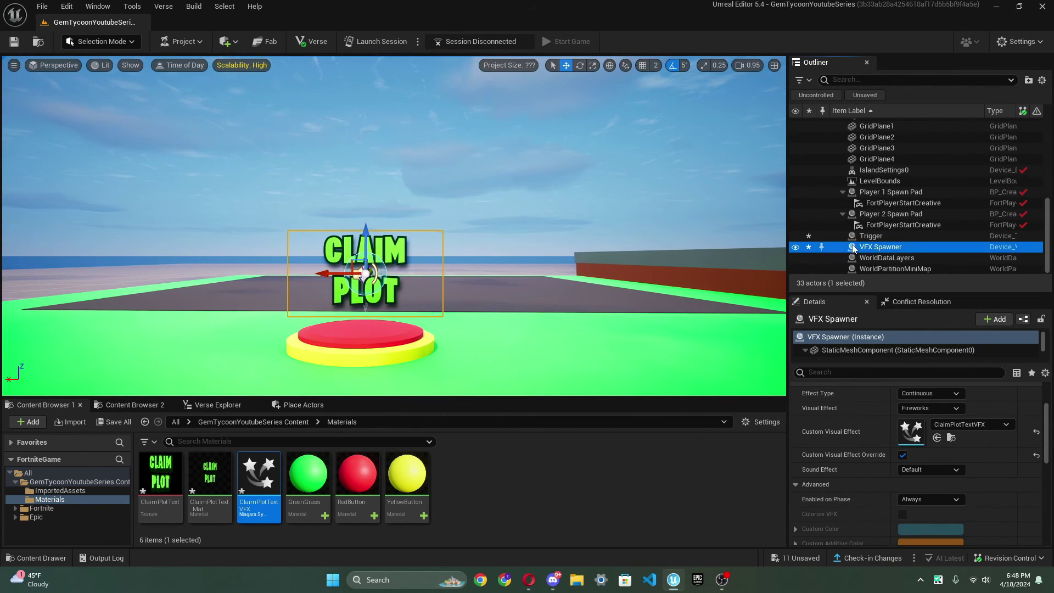
# Rename the VFX Spawner actor to ClaimPlotText1
pyautogui.rightClick(863, 246)
pyautogui.moveTo(881, 341)
pyautogui.click(794, 397)
pyautogui.write('Claim')
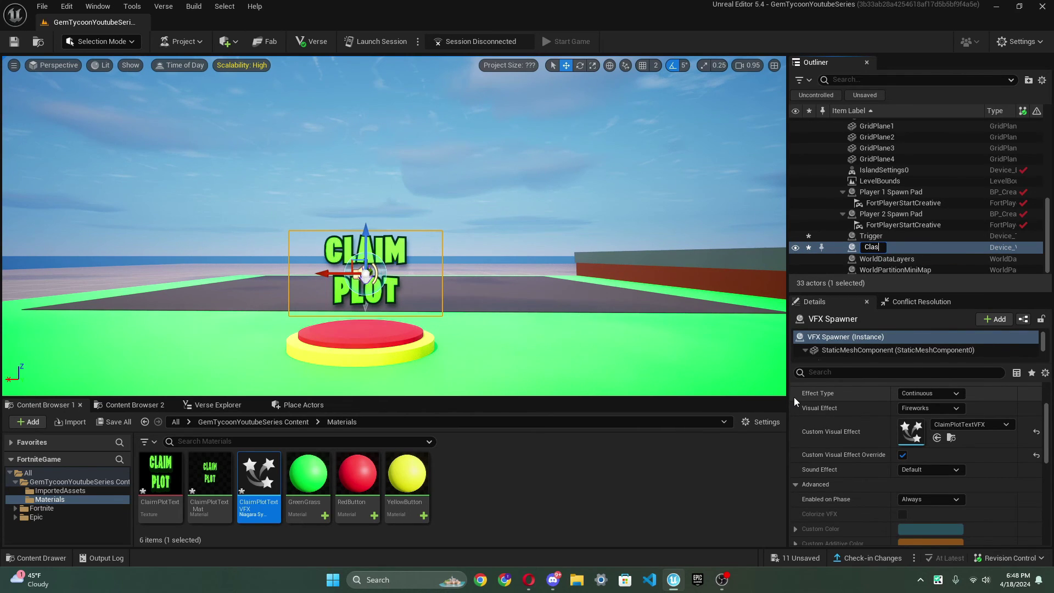
pyautogui.write('Plot')
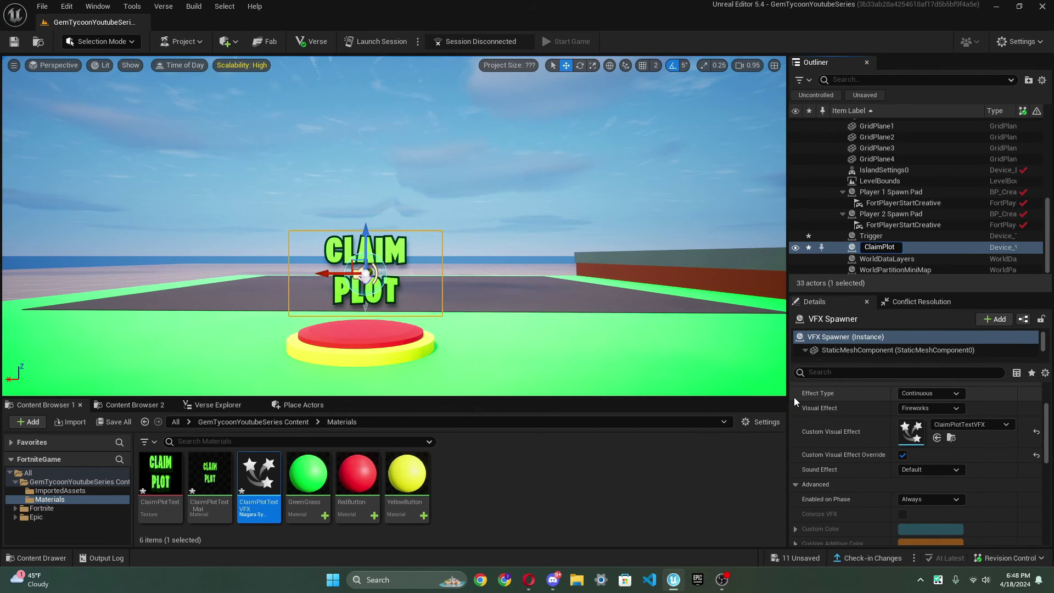
pyautogui.write('Text1')
pyautogui.press('Return')
# Check the renamed spawner's effect above the button and undo the rename
pyautogui.scroll(5, 888, 177)
pyautogui.moveTo(510, 310); pyautogui.dragTo(491, 329, button='right')
pyautogui.press('s')
pyautogui.press('w')
pyautogui.press('s')
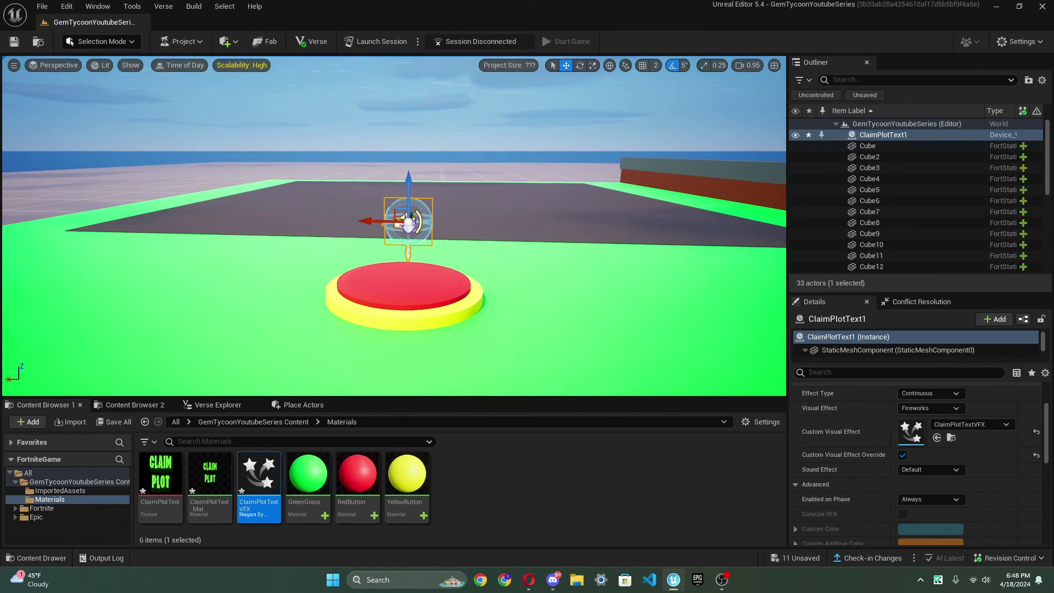
pyautogui.moveTo(631, 329); pyautogui.dragTo(631, 280, button='right')
pyautogui.hotkey('ctrl', 'z')
# Try renaming the VFX Spawner to s, check its effect, and undo the rename
pyautogui.rightClick(862, 250)
pyautogui.moveTo(895, 339)
pyautogui.click(808, 397)
pyautogui.press('BackSpace')
pyautogui.write('s')
pyautogui.press('Return')
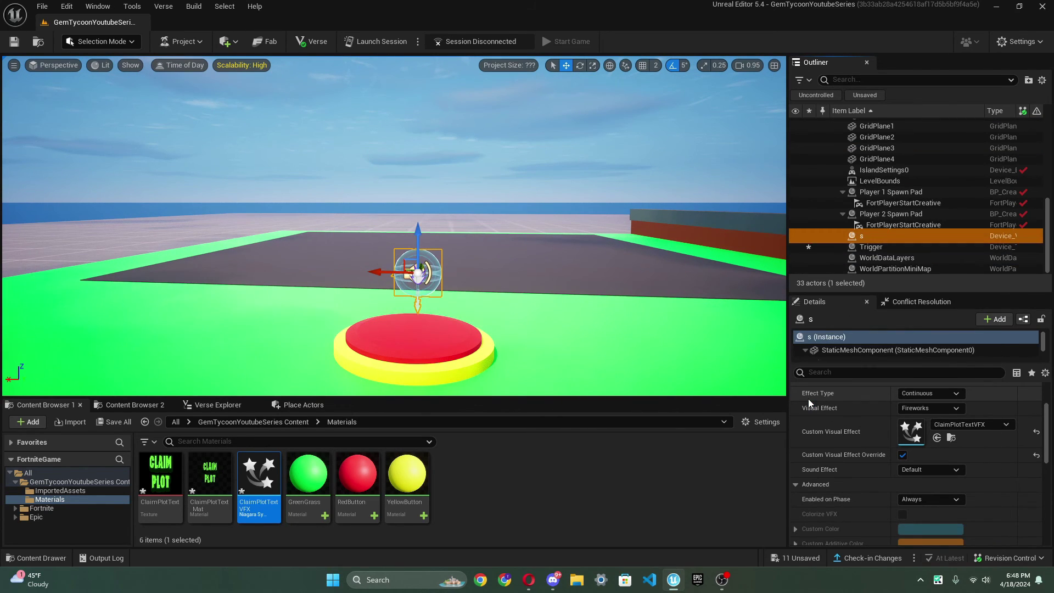
pyautogui.press('w')
pyautogui.hotkey('ctrl', 'z')
pyautogui.moveTo(559, 249)
pyautogui.mouseDown(button='right')
pyautogui.moveTo(582, 278)
pyautogui.moveTo(572, 244)
pyautogui.mouseUp(button='right')
pyautogui.press('s')
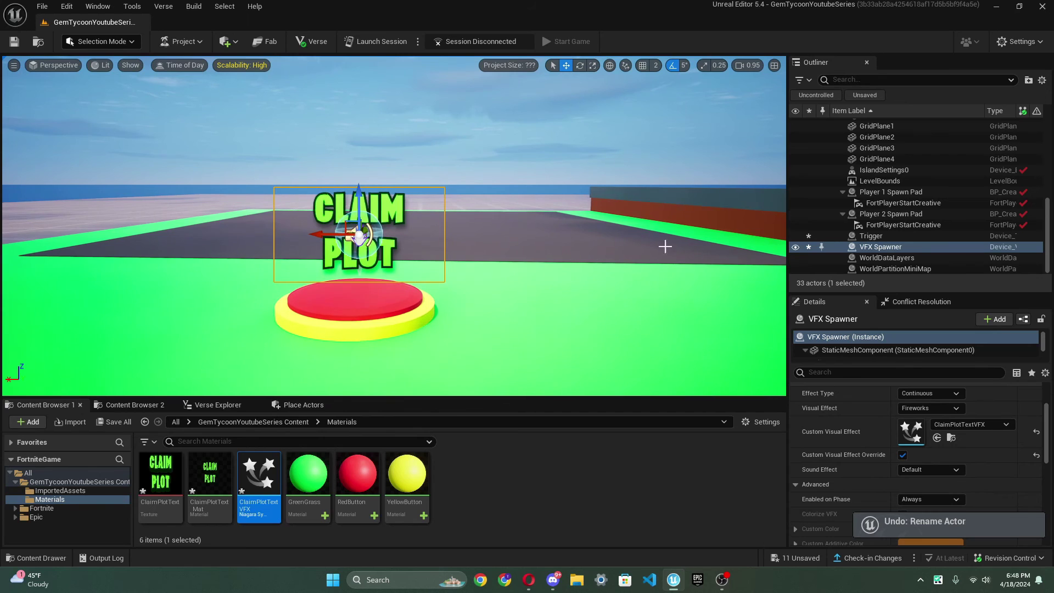
# Collapse both Player Spawn Pad entries in the Outliner and parent the VFX Spawner to the Trigger
pyautogui.click(843, 213)
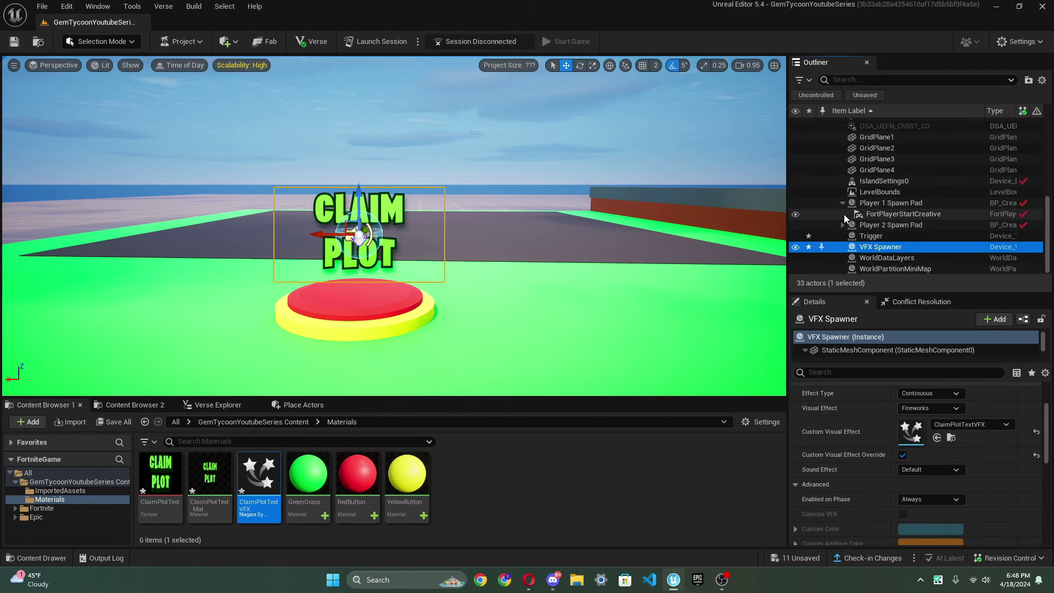
pyautogui.click(842, 202)
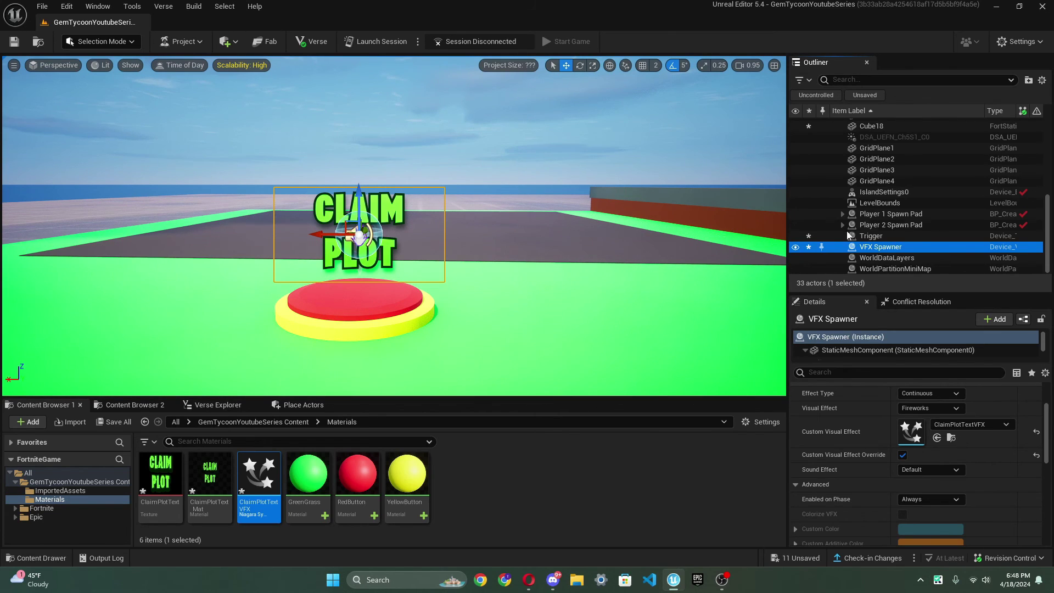
pyautogui.moveTo(867, 247)
pyautogui.mouseDown()
pyautogui.moveTo(915, 233)
pyautogui.moveTo(861, 238)
pyautogui.mouseUp()
# Rename the Trigger actor to Button1
pyautogui.click(859, 238)
pyautogui.rightClick(874, 238)
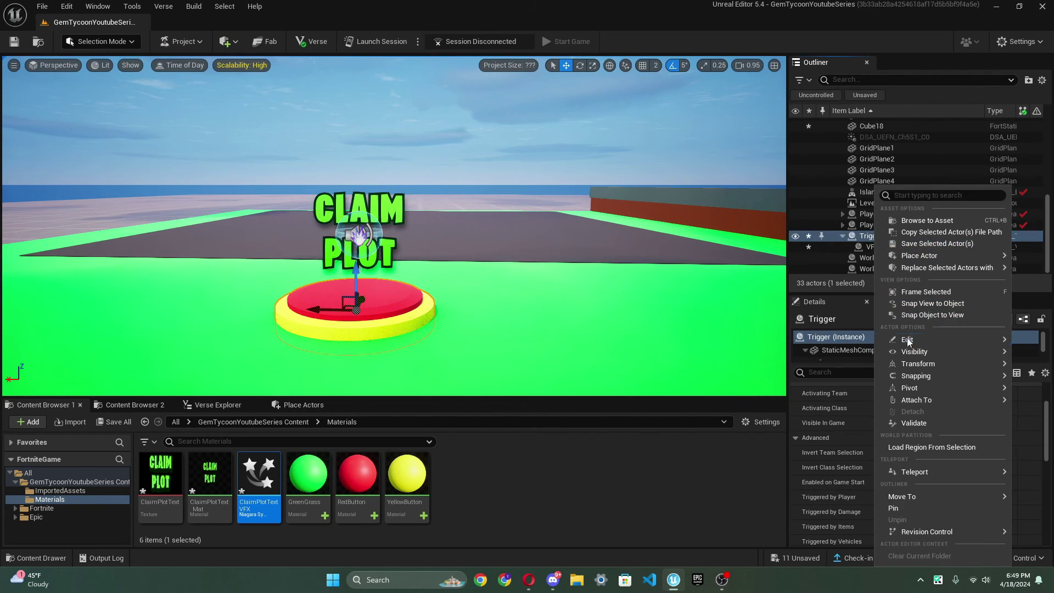
pyautogui.moveTo(906, 338)
pyautogui.click(819, 403)
pyautogui.write('Button1')
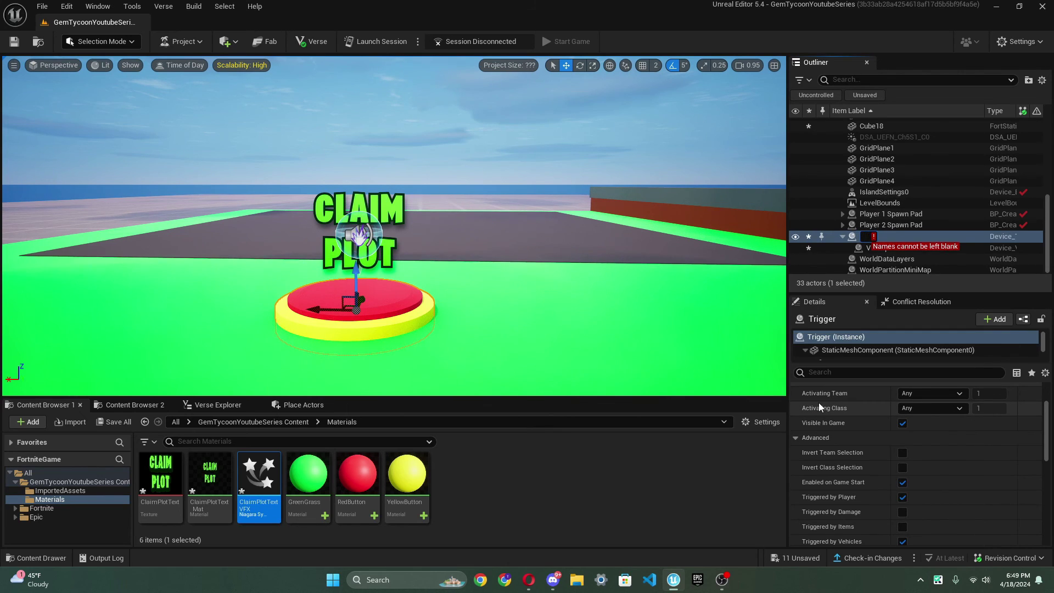
pyautogui.press('Return')
# Rename the VFX Spawner under Button1 to ClaimPlot1
pyautogui.click(900, 146)
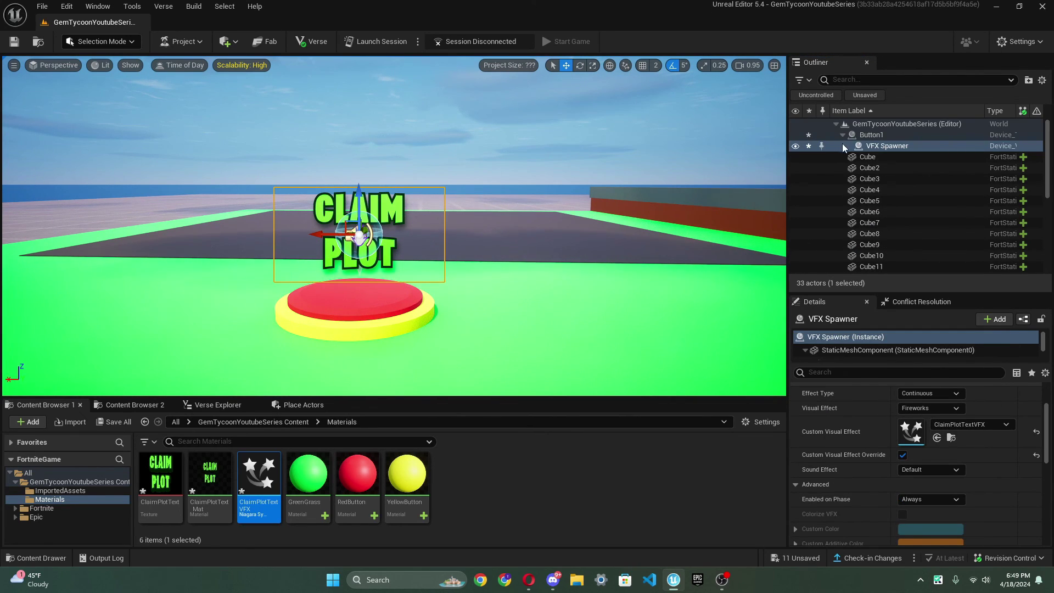
pyautogui.rightClick(868, 146)
pyautogui.moveTo(933, 296)
pyautogui.click(805, 356)
pyautogui.press('BackSpace')
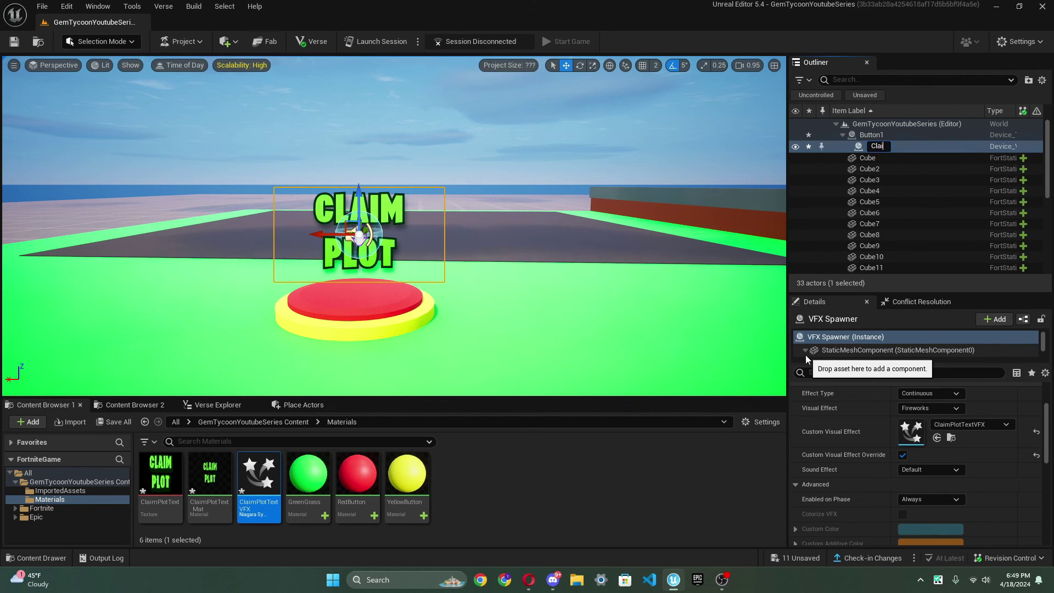
pyautogui.write('ClaimPlot1')
pyautogui.press('Return')
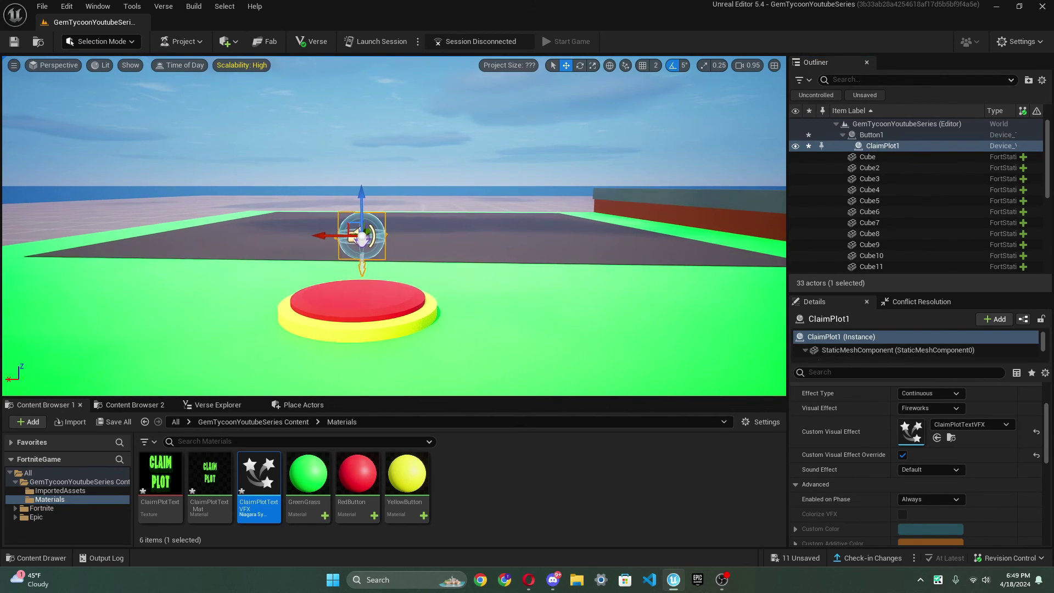
# Reset ClaimPlot1's Custom Visual Effect and reassign ClaimPlotTextVFX to it, checking the text above the button
pyautogui.scroll(5, 507, 357)
pyautogui.click(967, 424)
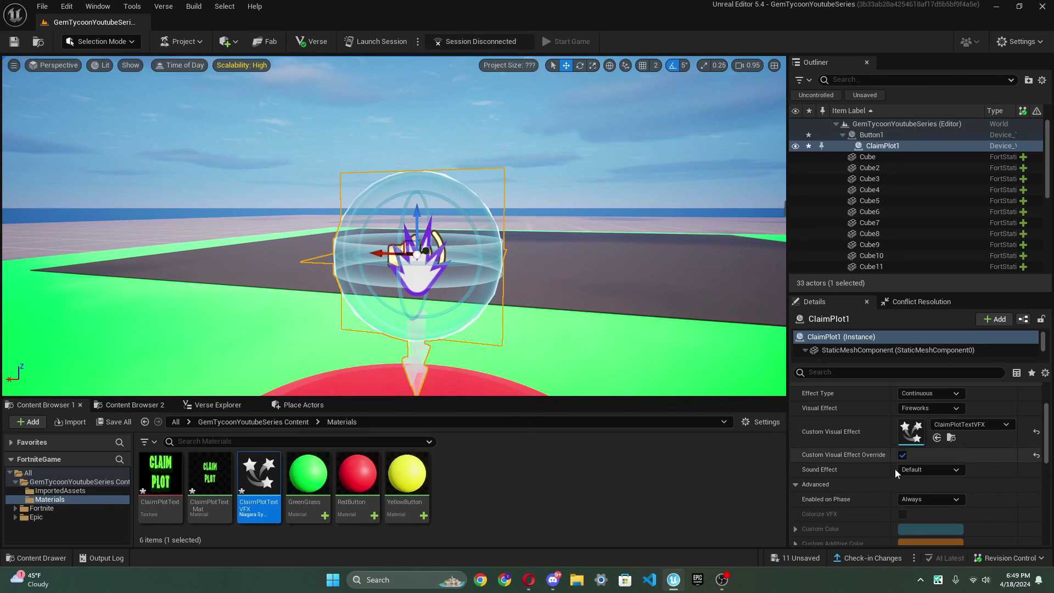
pyautogui.click(1036, 431)
pyautogui.click(971, 424)
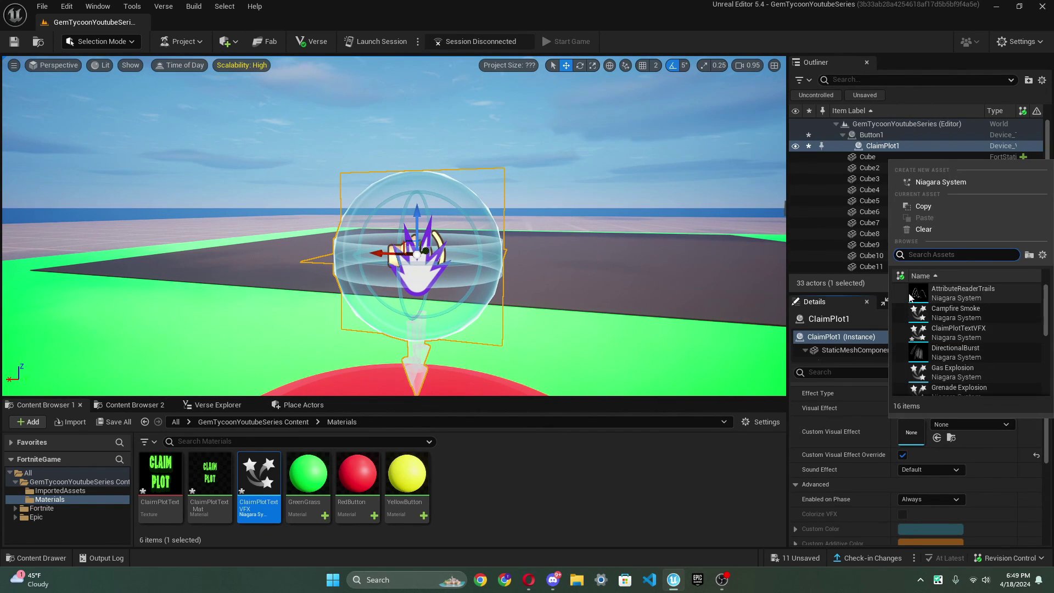
pyautogui.click(933, 324)
pyautogui.press('s')
pyautogui.moveTo(490, 236)
pyautogui.mouseDown(button='right')
pyautogui.moveTo(497, 241)
pyautogui.moveTo(489, 236)
pyautogui.mouseUp(button='right')
pyautogui.press('w')
pyautogui.press('s')
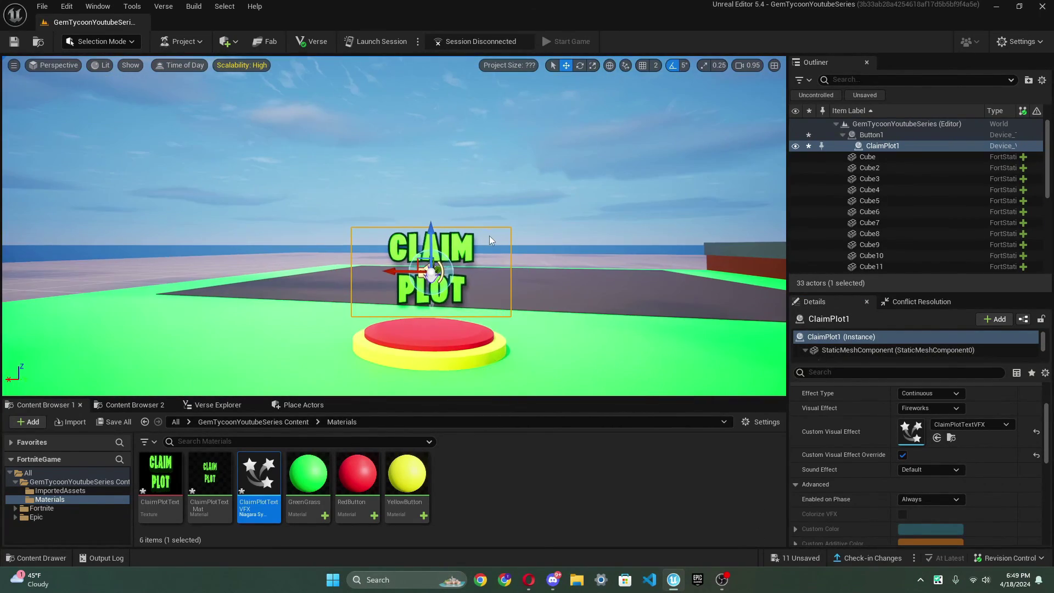
pyautogui.click(440, 154)
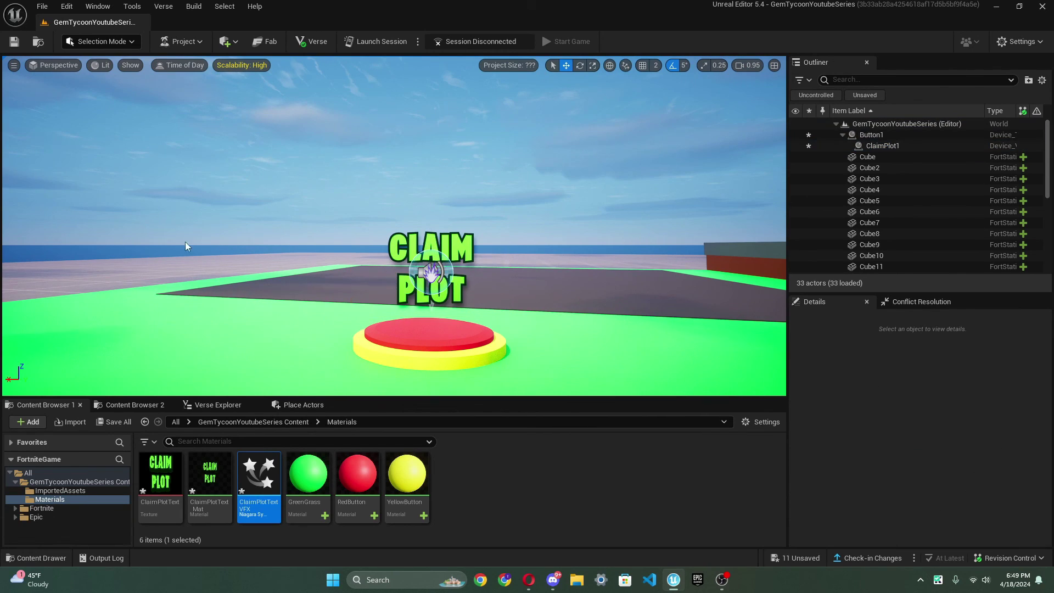
# Try duplicating Button1 without its text and moving the copy sideways, and undo both the move and the duplication
pyautogui.click(432, 270)
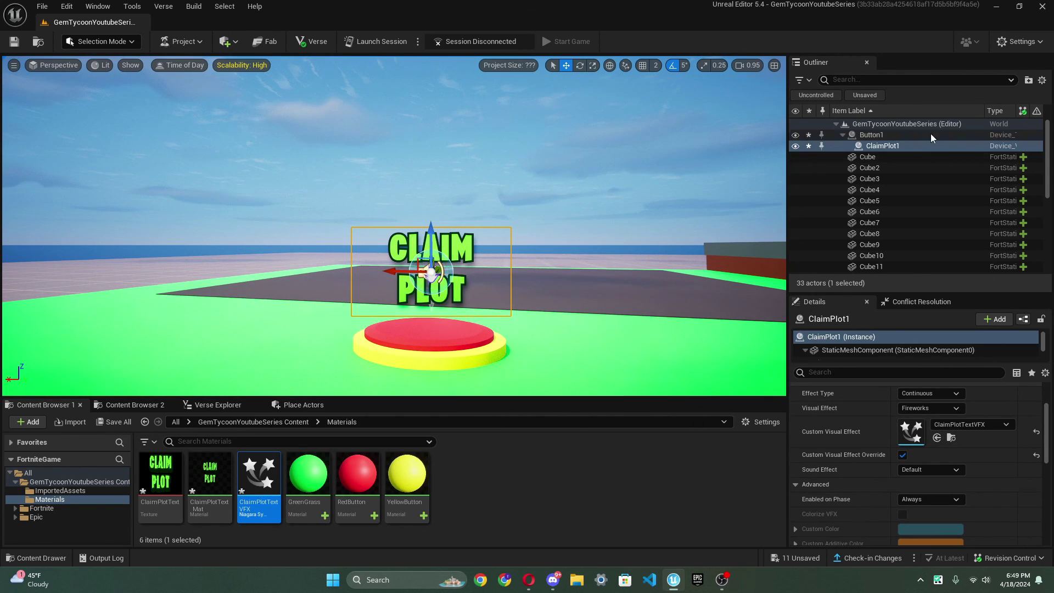
pyautogui.click(877, 137)
pyautogui.doubleClick(878, 138)
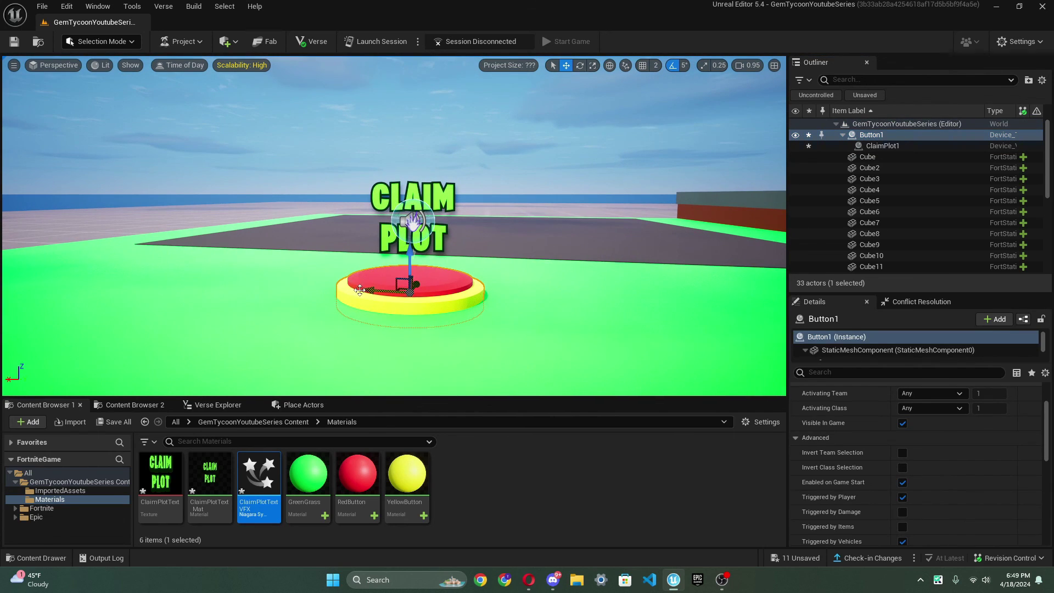
pyautogui.hotkey('ctrl', 'd')
pyautogui.moveTo(366, 290); pyautogui.dragTo(378, 290)
pyautogui.hotkey('ctrl', 'z')
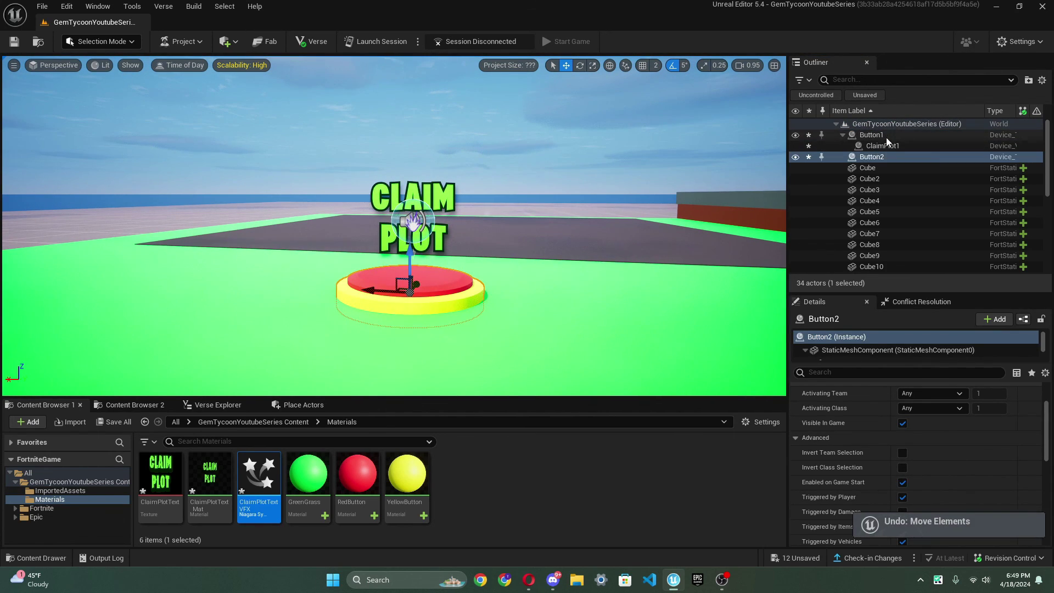
pyautogui.hotkey('ctrl', 'z')
# Duplicate Button1 together with ClaimPlot1 and move the copy in front of the middle plot in the same row
pyautogui.click(878, 145)
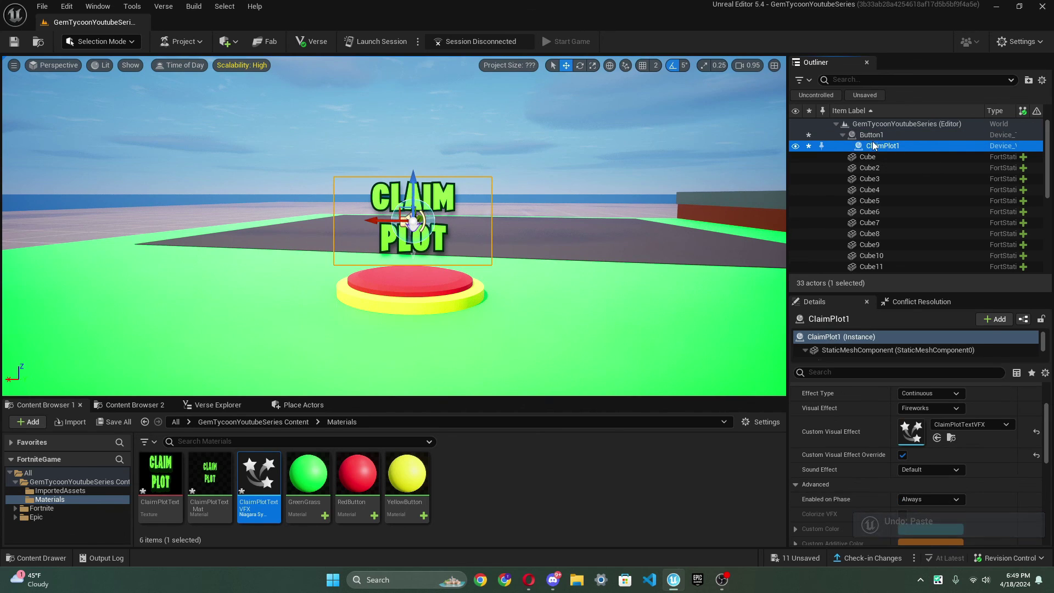
pyautogui.keyDown('ctrl'); pyautogui.click(880, 135); pyautogui.keyUp('ctrl')
pyautogui.moveTo(576, 255); pyautogui.dragTo(401, 249, button='right')
pyautogui.hotkey('ctrl', 'd')
pyautogui.moveTo(160, 200); pyautogui.dragTo(359, 231)
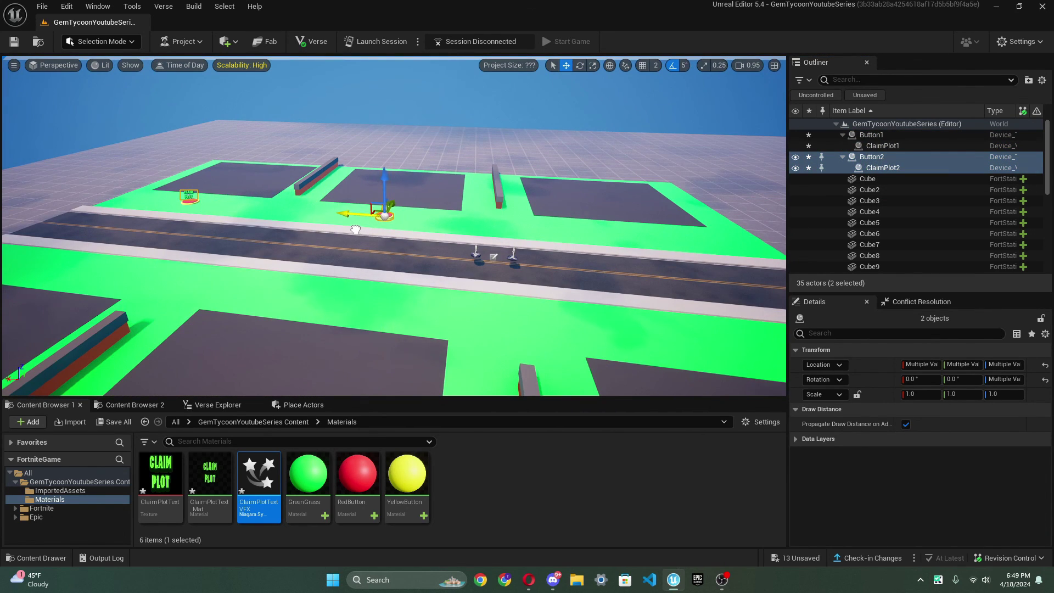
# Try duplicating the middle plot's button and text toward the next plot, and undo the copy
pyautogui.moveTo(355, 229); pyautogui.dragTo(319, 208, button='right')
pyautogui.keyDown('alt'); pyautogui.moveTo(319, 208); pyautogui.dragTo(494, 162); pyautogui.keyUp('alt')
pyautogui.hotkey('ctrl', 'z')
pyautogui.hotkey('ctrl', 'z')
# Duplicate the claim button and its text to the four remaining plots on both sides of the road
pyautogui.moveTo(308, 212); pyautogui.dragTo(468, 213)
pyautogui.moveTo(500, 199); pyautogui.dragTo(500, 219, button='right')
pyautogui.keyDown('alt'); pyautogui.moveTo(493, 171); pyautogui.dragTo(495, 244); pyautogui.keyUp('alt')
pyautogui.keyDown('alt'); pyautogui.moveTo(491, 282); pyautogui.dragTo(161, 285); pyautogui.keyUp('alt')
pyautogui.moveTo(160, 285); pyautogui.dragTo(55, 236, button='right')
pyautogui.press('Escape')
pyautogui.press('w')
pyautogui.press('s')
pyautogui.moveTo(393, 225); pyautogui.dragTo(450, 222, button='right')
pyautogui.press('w')
pyautogui.press('w')
pyautogui.moveTo(253, 220); pyautogui.dragTo(494, 220, button='right')
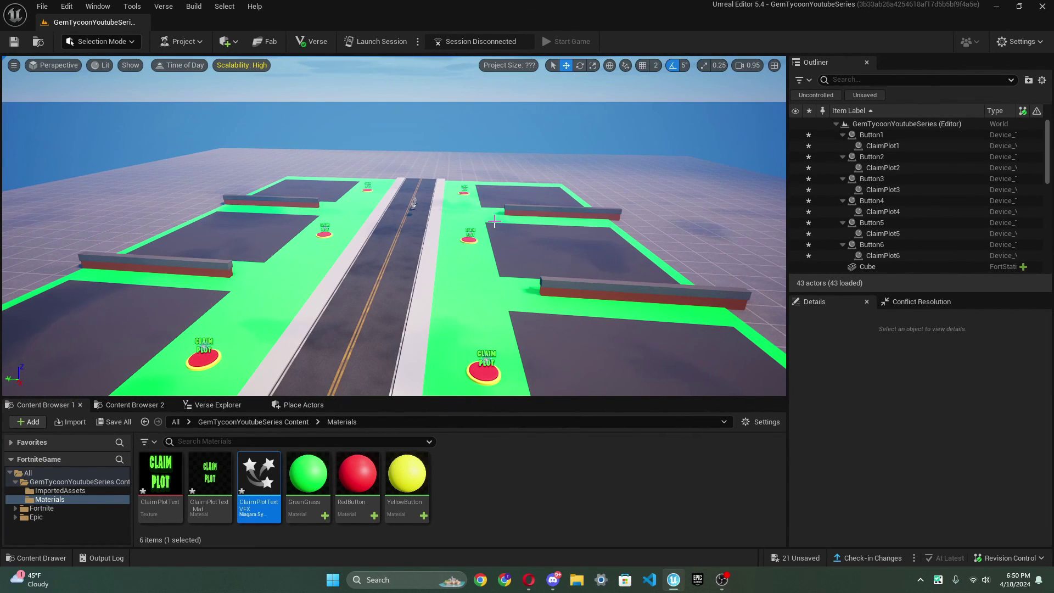